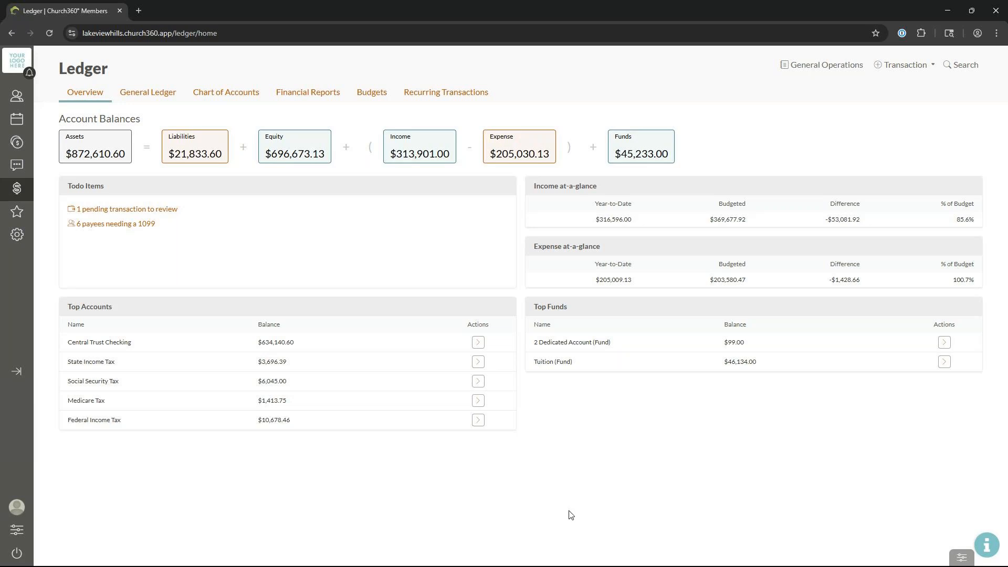
Step: Go to Settings and open the Payees page under Ledger
{"action": "left_click", "coordinate": [17, 234]}
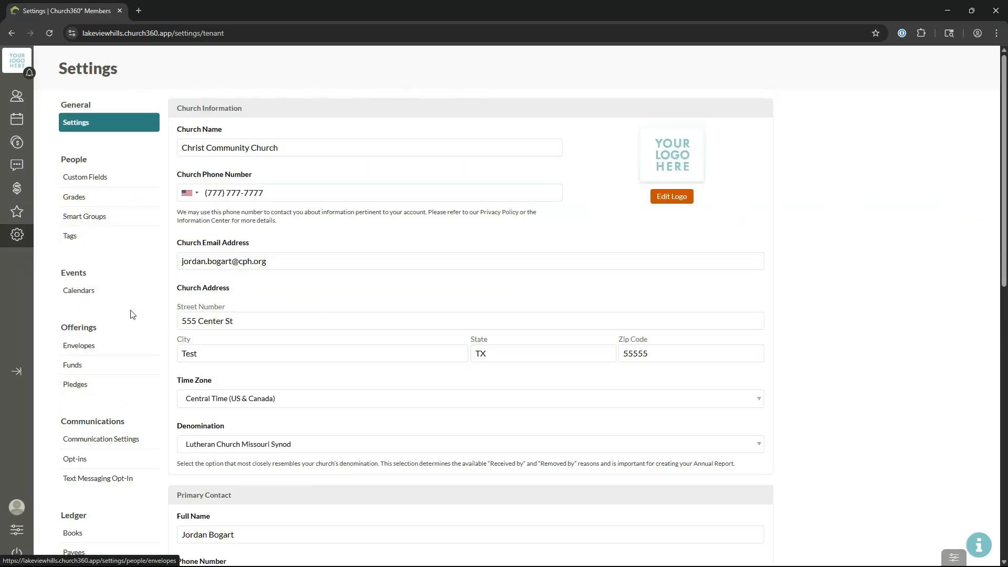
{"action": "scroll", "coordinate": [117, 388], "scroll_direction": "down", "scroll_amount": 3}
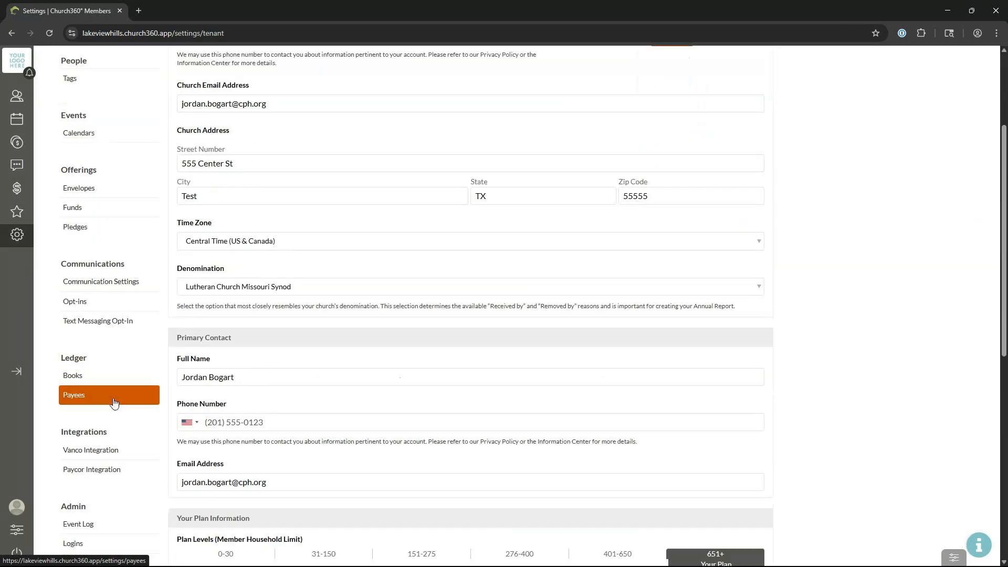
{"action": "left_click", "coordinate": [115, 403]}
{"action": "scroll", "coordinate": [108, 406], "scroll_direction": "up", "scroll_amount": 3}
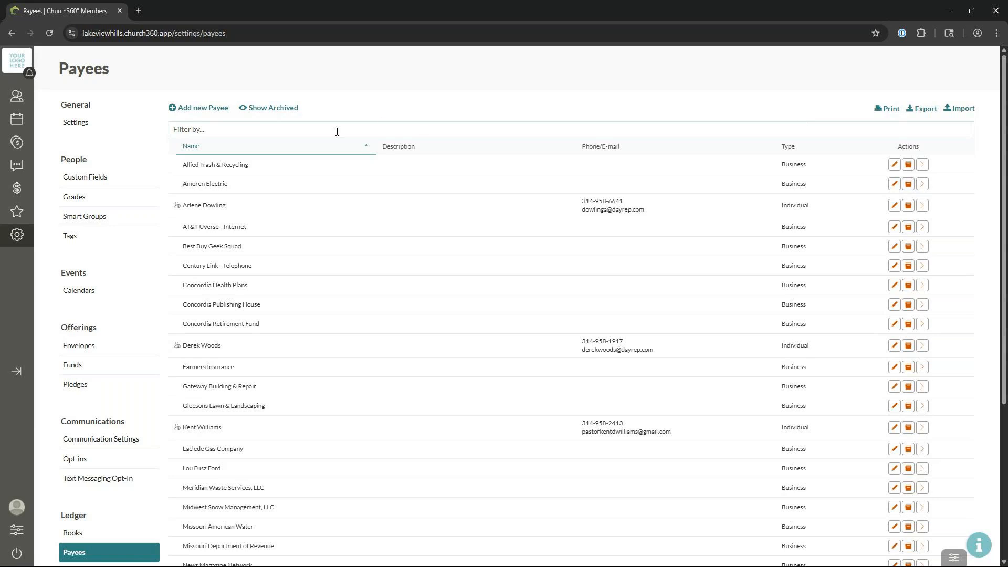
{"action": "left_click", "coordinate": [315, 134]}
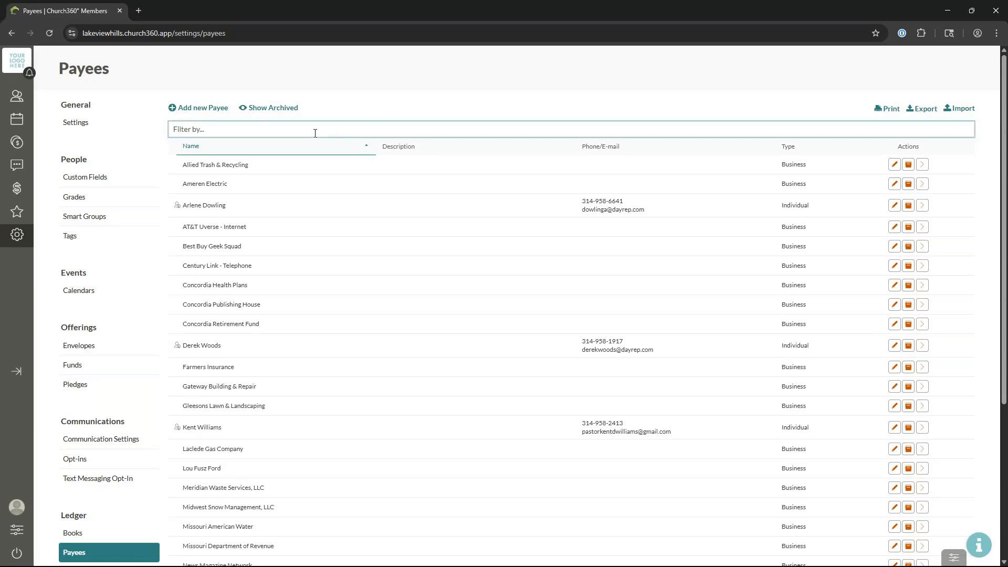
{"action": "type", "text": "Miss"}
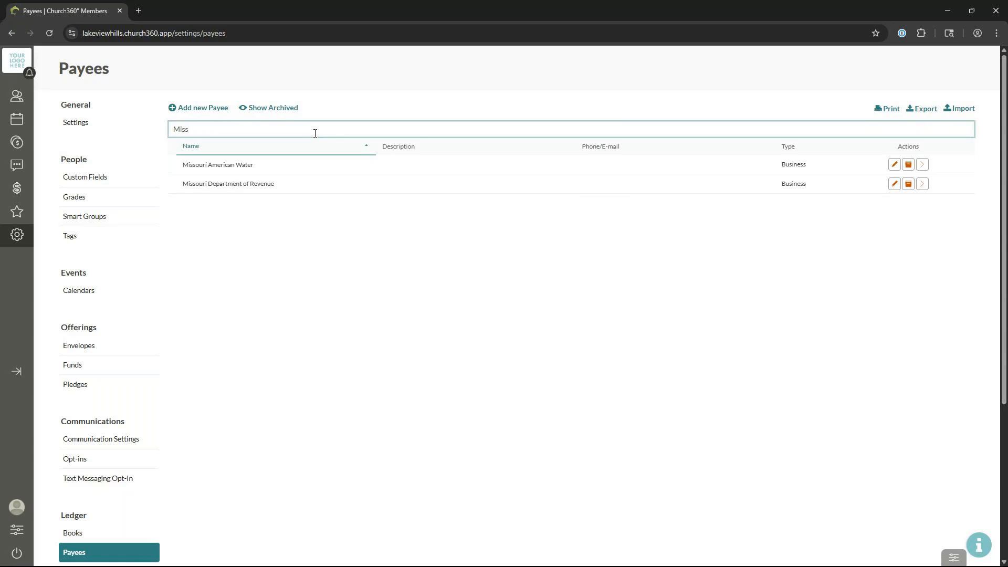
{"action": "key", "text": "BackSpace"}
{"action": "key", "text": "BackSpace"}
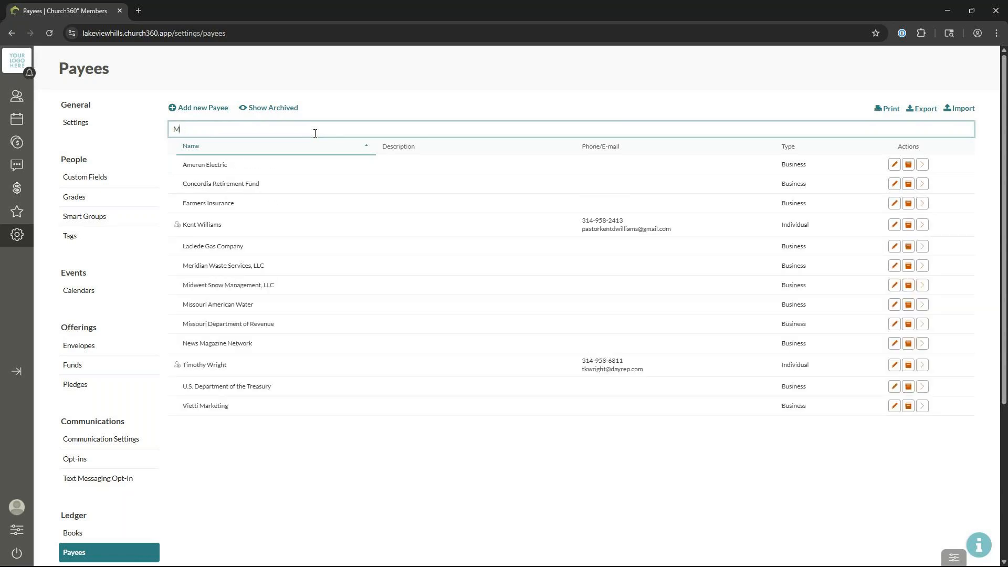
{"action": "key", "text": "BackSpace"}
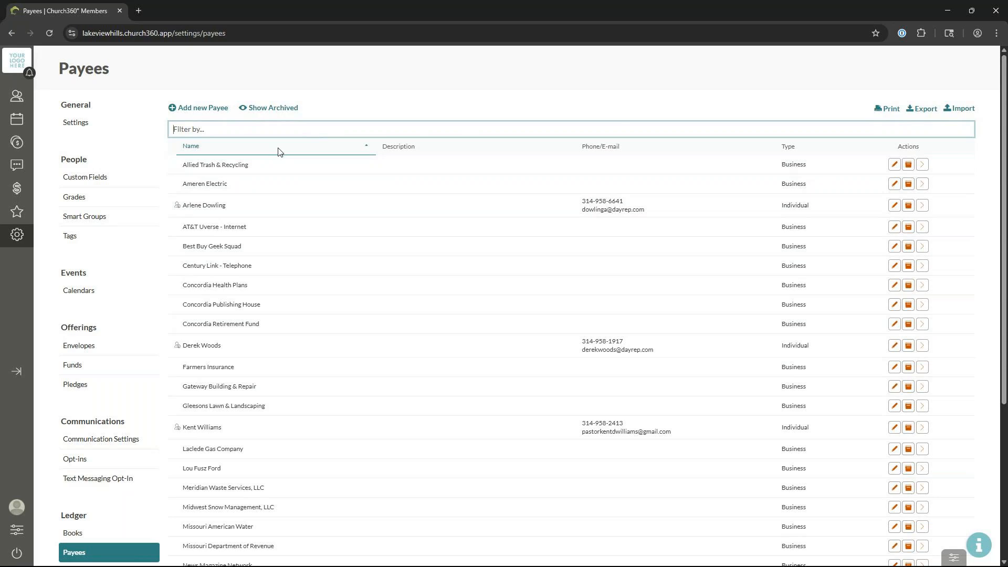
{"action": "left_click", "coordinate": [311, 148]}
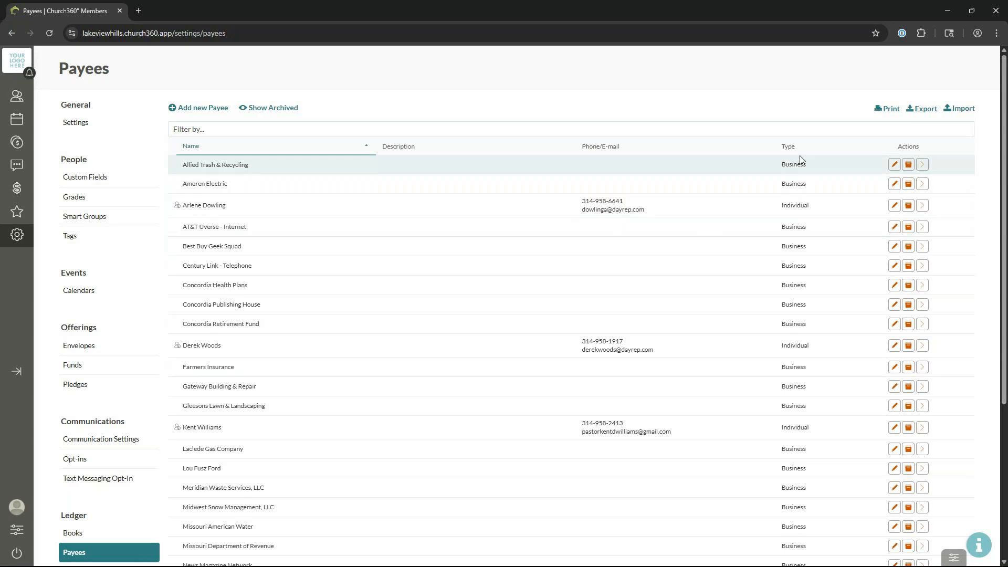
{"action": "left_click", "coordinate": [894, 165]}
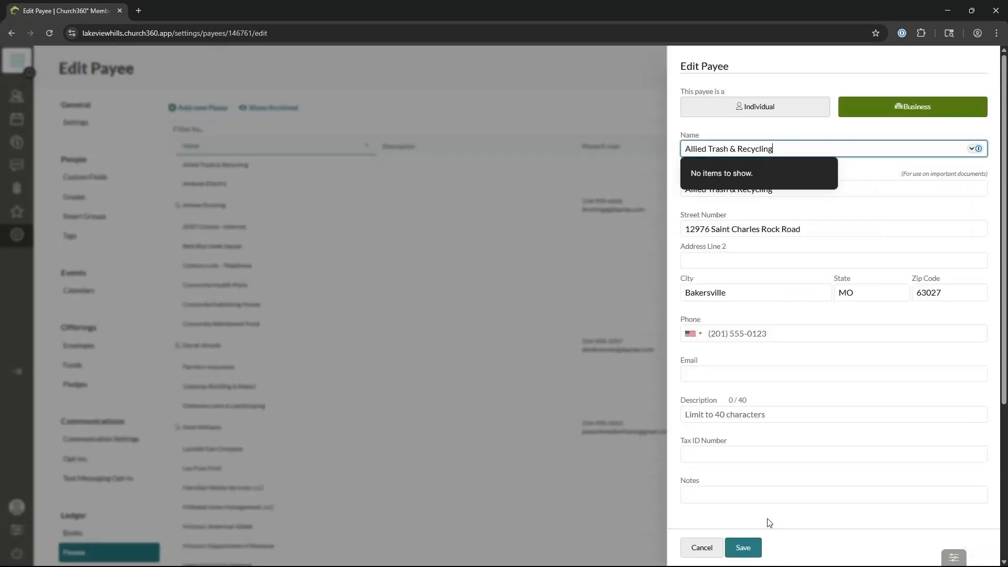
{"action": "left_click", "coordinate": [706, 547]}
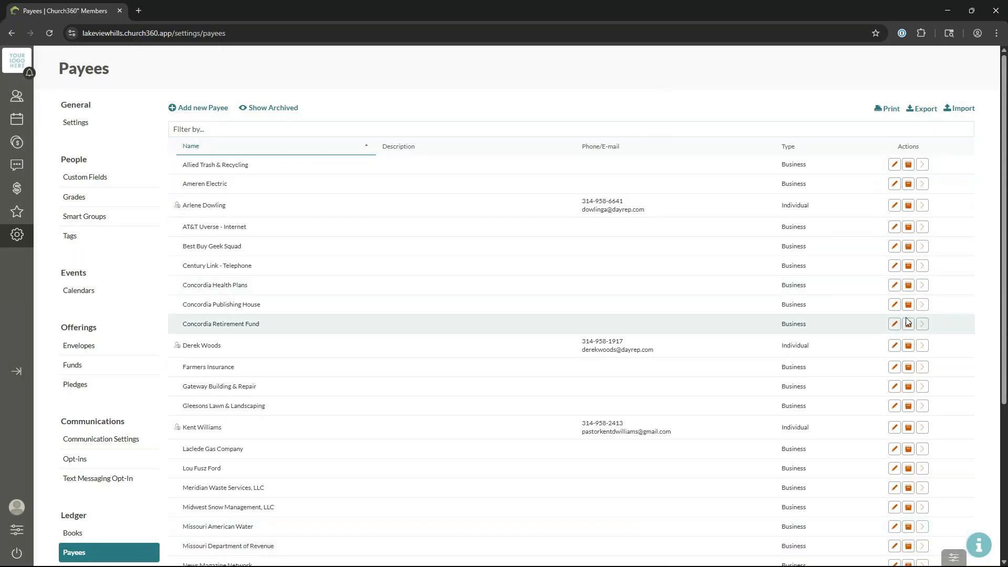
Step: Archive the Yellow Pages payee so it drops off the Payees list
{"action": "scroll", "coordinate": [908, 322], "scroll_direction": "down", "scroll_amount": 5}
{"action": "scroll", "coordinate": [909, 318], "scroll_direction": "up", "scroll_amount": 5}
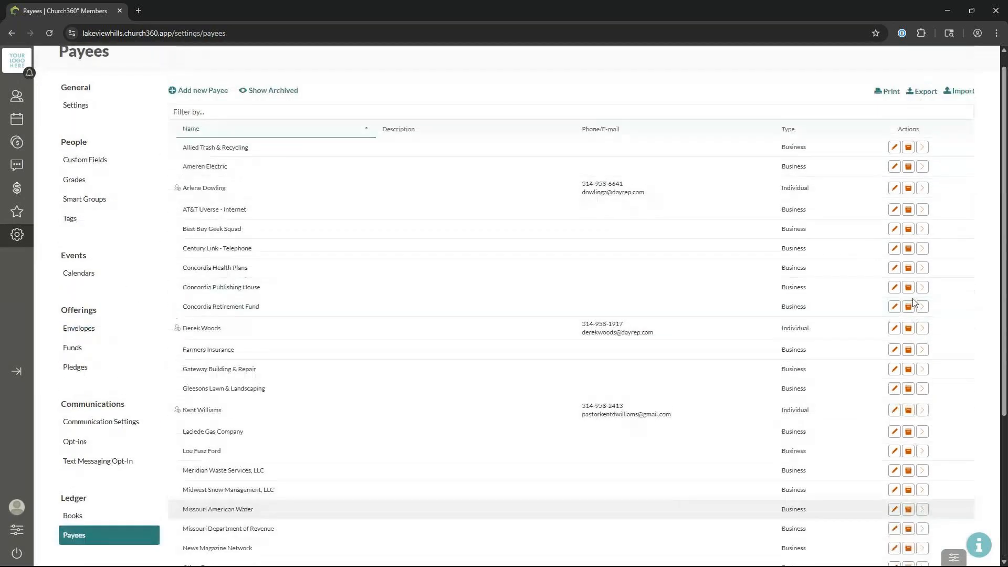
{"action": "scroll", "coordinate": [912, 303], "scroll_direction": "up", "scroll_amount": 1}
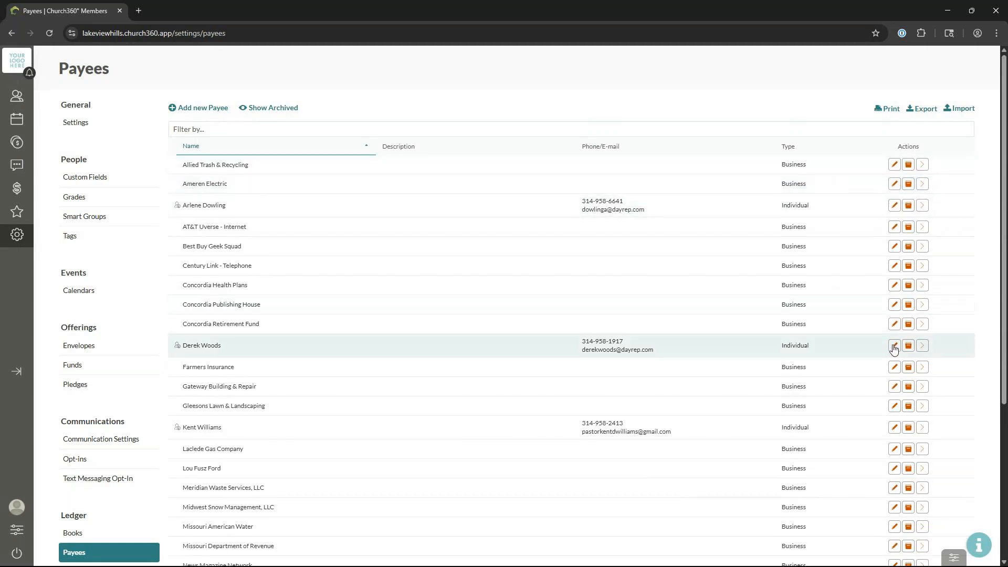
{"action": "scroll", "coordinate": [897, 349], "scroll_direction": "down", "scroll_amount": 4}
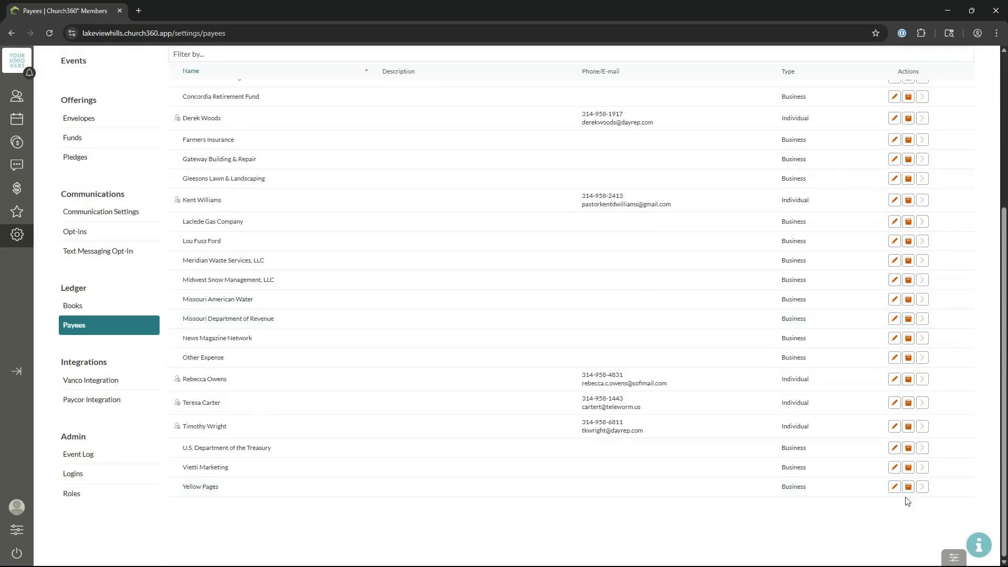
{"action": "left_click", "coordinate": [908, 487]}
{"action": "scroll", "coordinate": [348, 349], "scroll_direction": "up", "scroll_amount": 5}
{"action": "scroll", "coordinate": [345, 355], "scroll_direction": "down", "scroll_amount": 5}
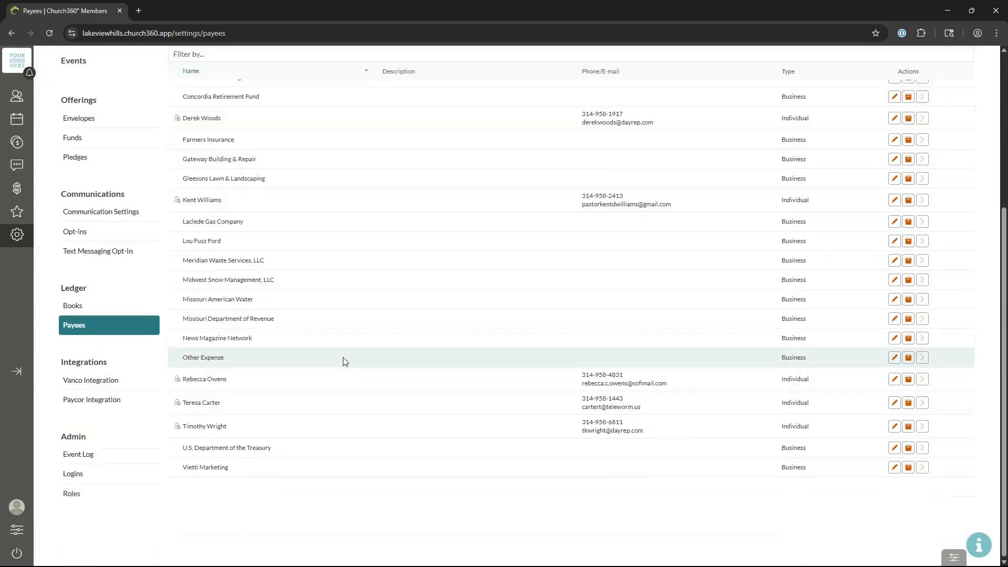
{"action": "scroll", "coordinate": [342, 384], "scroll_direction": "up", "scroll_amount": 5}
Step: Show archived payees and restore Yellow Pages to active
{"action": "left_click", "coordinate": [292, 112]}
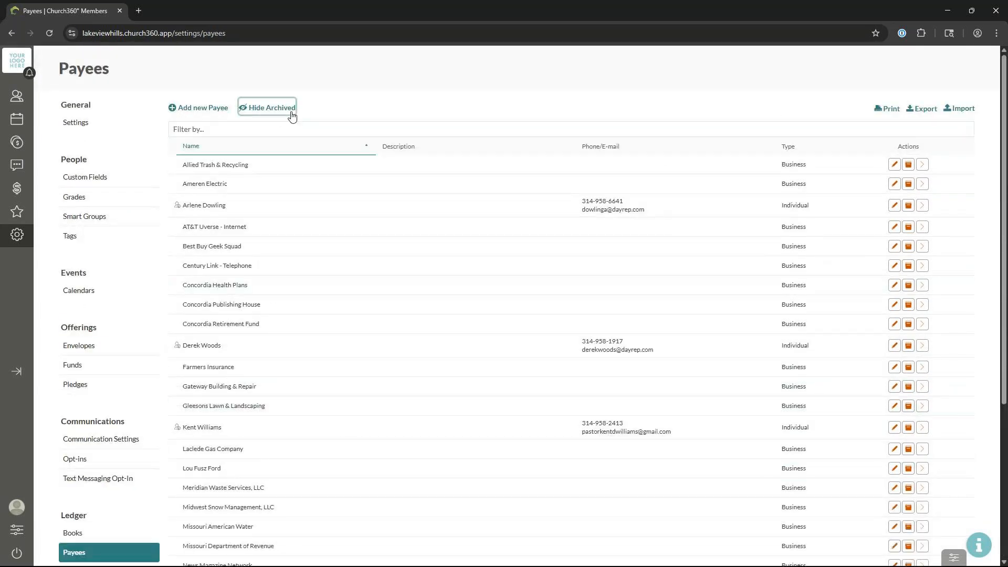
{"action": "scroll", "coordinate": [315, 244], "scroll_direction": "down", "scroll_amount": 4}
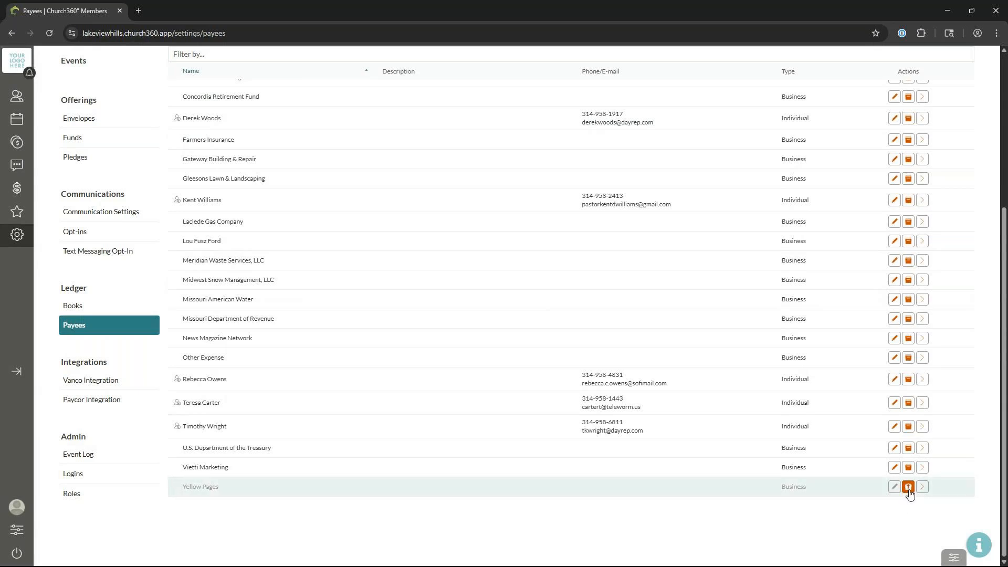
{"action": "scroll", "coordinate": [909, 492], "scroll_direction": "up", "scroll_amount": 5}
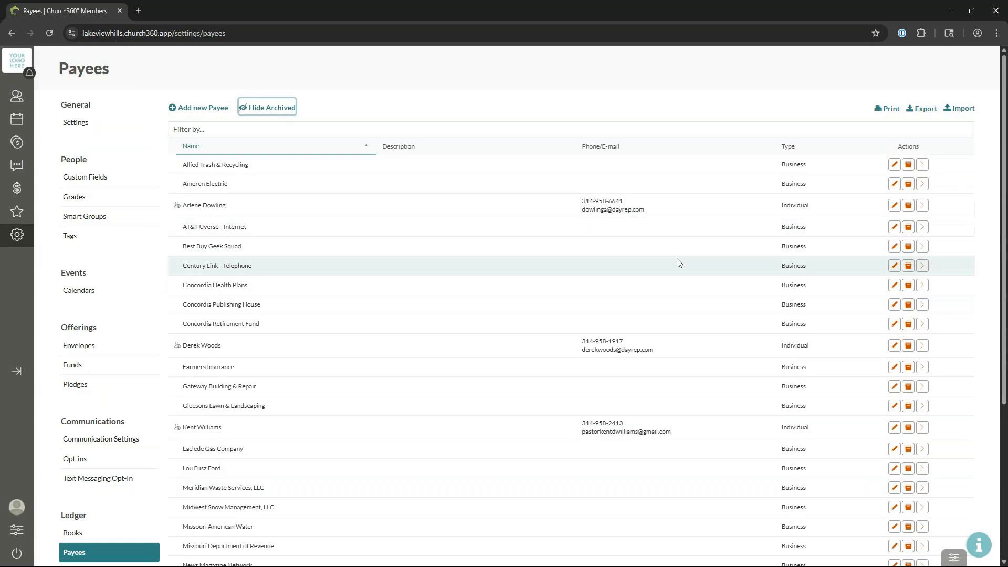
{"action": "scroll", "coordinate": [688, 295], "scroll_direction": "down", "scroll_amount": 5}
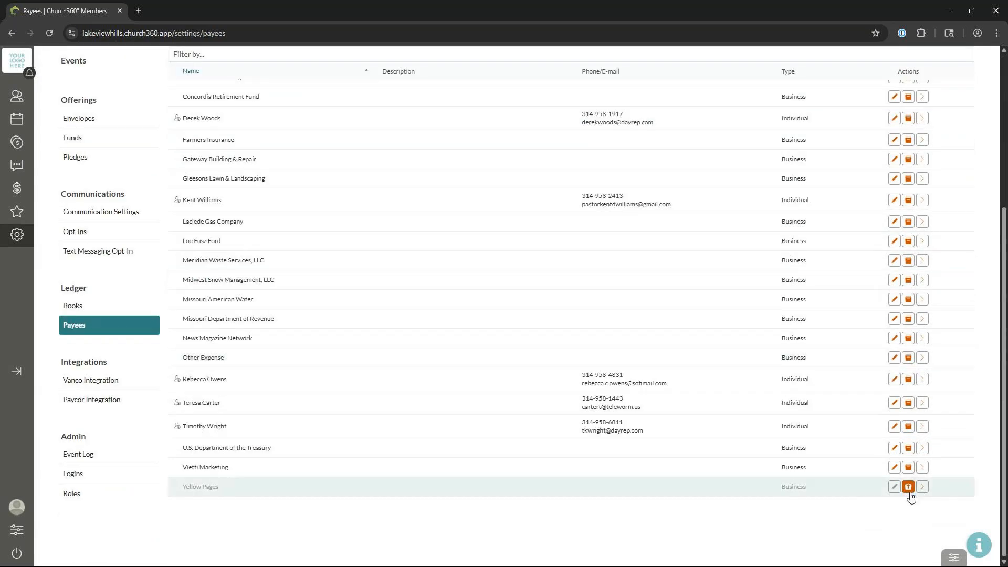
{"action": "left_click", "coordinate": [908, 487]}
Step: Hide archived payees from the Payees list again
{"action": "scroll", "coordinate": [524, 315], "scroll_direction": "up", "scroll_amount": 5}
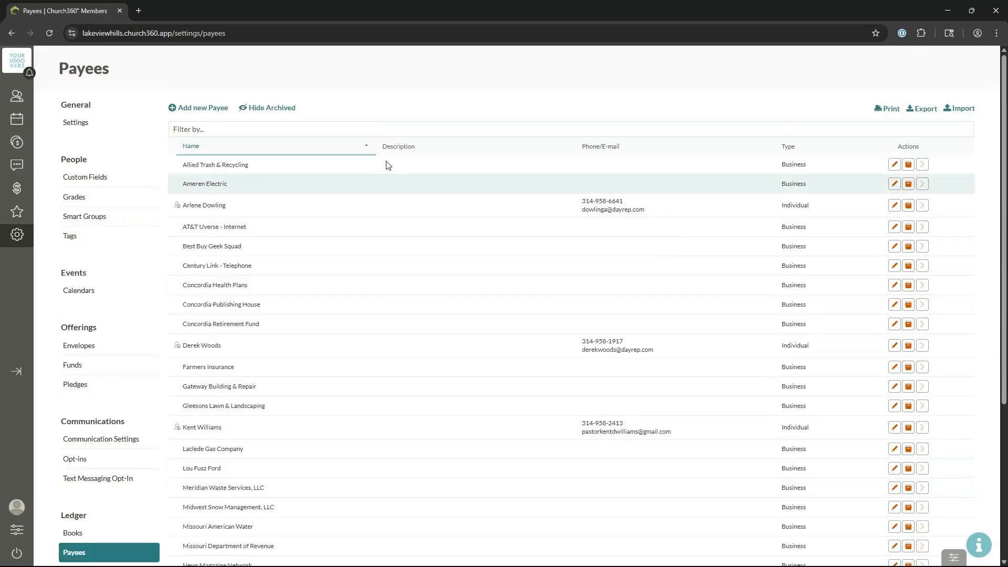
{"action": "left_click", "coordinate": [270, 108]}
{"action": "scroll", "coordinate": [546, 251], "scroll_direction": "down", "scroll_amount": 5}
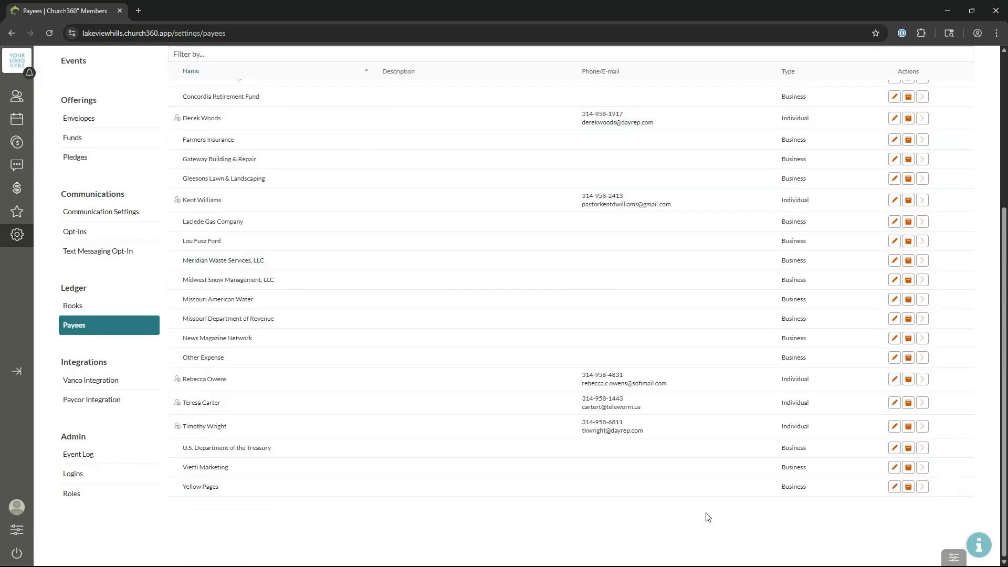
{"action": "scroll", "coordinate": [928, 433], "scroll_direction": "up", "scroll_amount": 5}
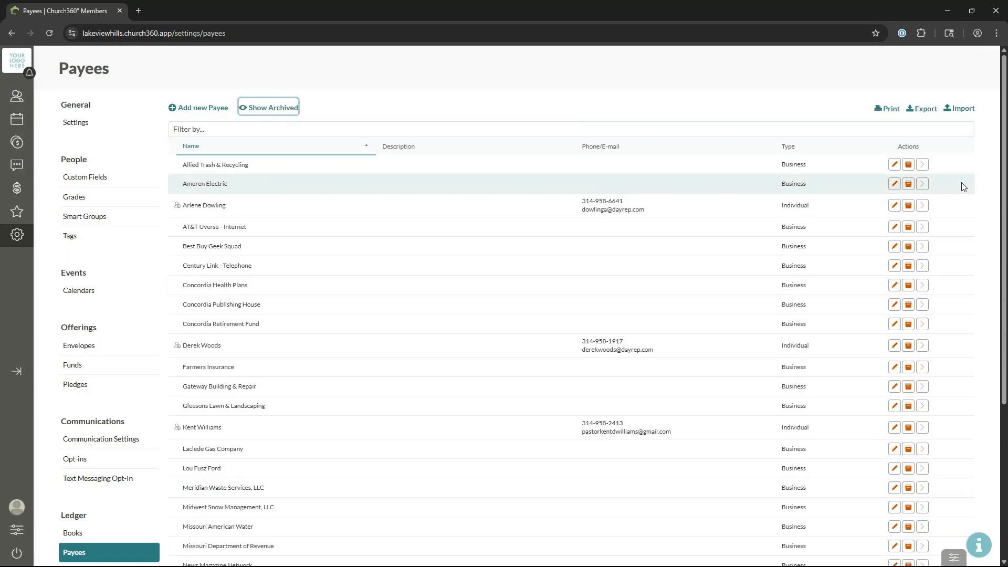
Step: Open Allied Trash & Recycling's payee details and view its 2025 General Ledger transactions
{"action": "left_click", "coordinate": [924, 168]}
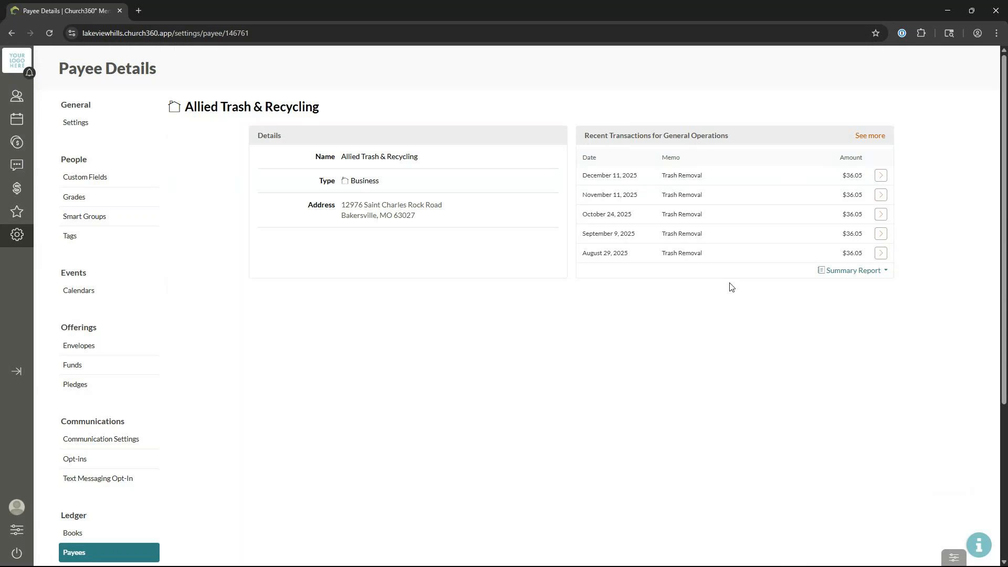
{"action": "left_click", "coordinate": [869, 136]}
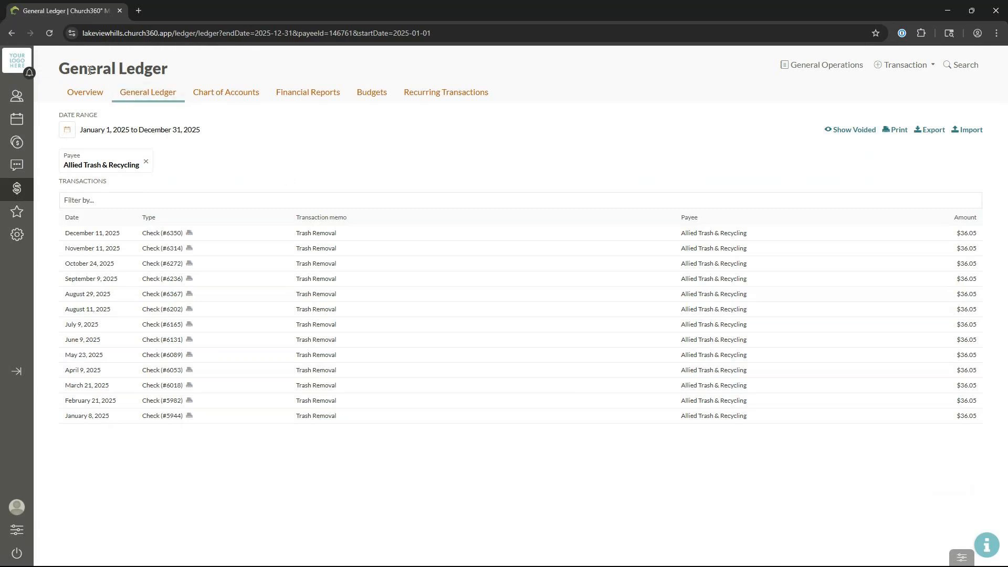
Step: Return to Allied Trash & Recycling's details and open its 2024 summary report
{"action": "left_click", "coordinate": [17, 36]}
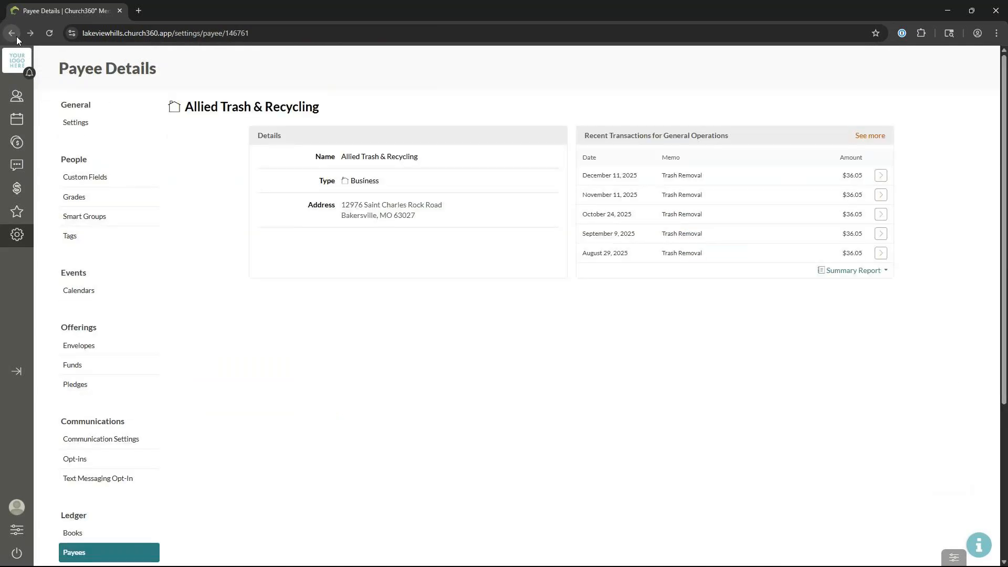
{"action": "left_click", "coordinate": [877, 276]}
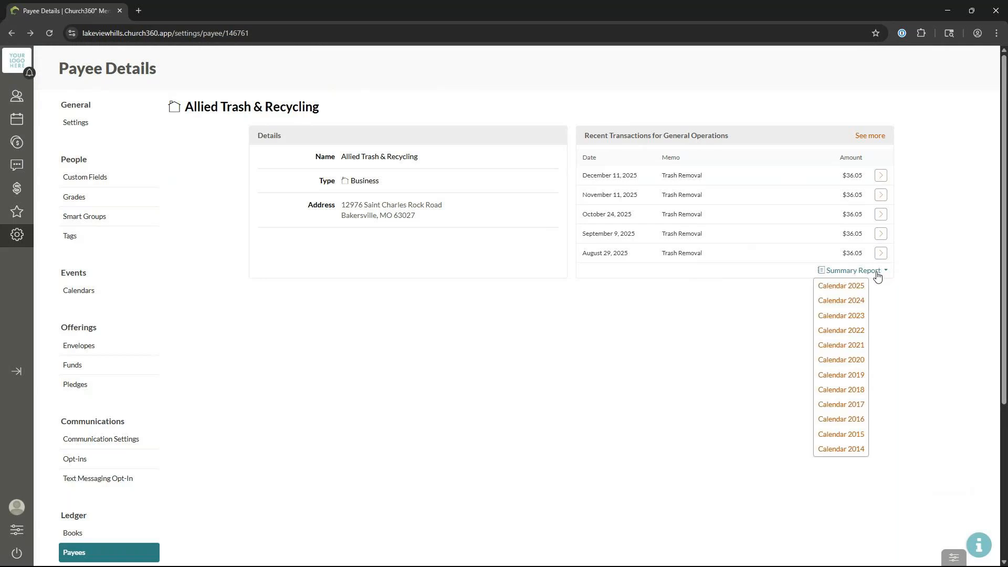
{"action": "left_click", "coordinate": [862, 306]}
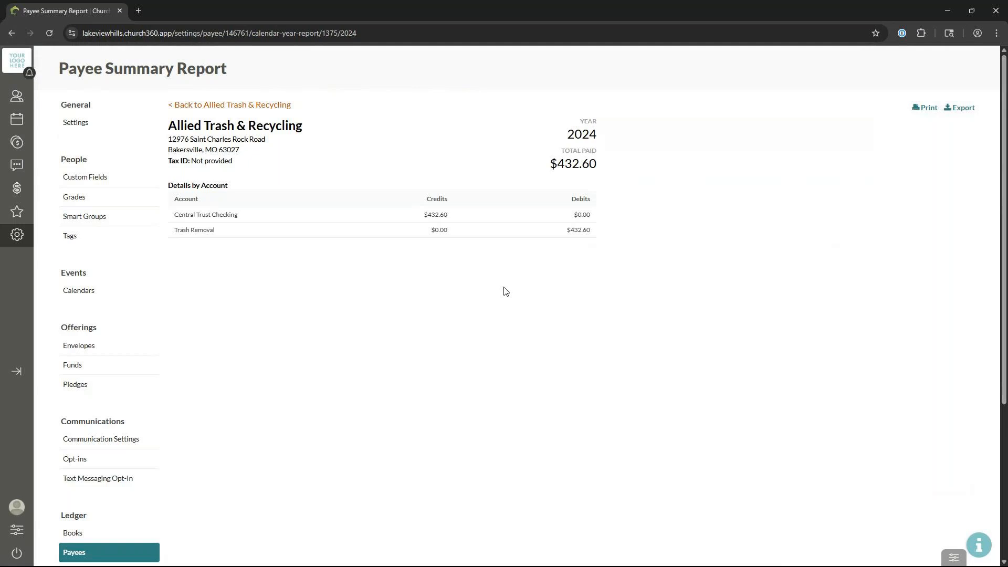
Step: Go back to the Payees list and start a new payee form
{"action": "left_click", "coordinate": [264, 105]}
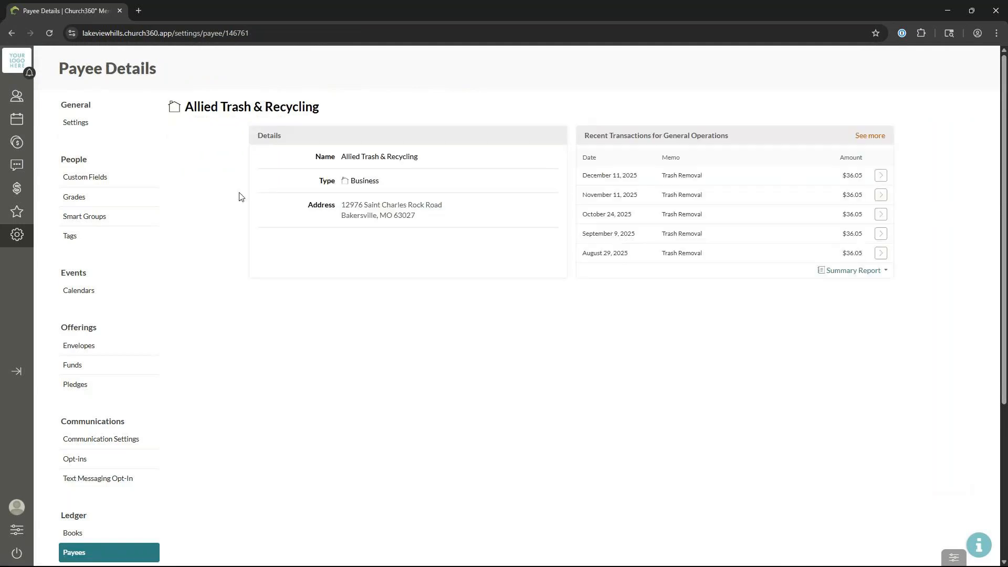
{"action": "scroll", "coordinate": [167, 423], "scroll_direction": "down", "scroll_amount": 3}
{"action": "left_click", "coordinate": [132, 388]}
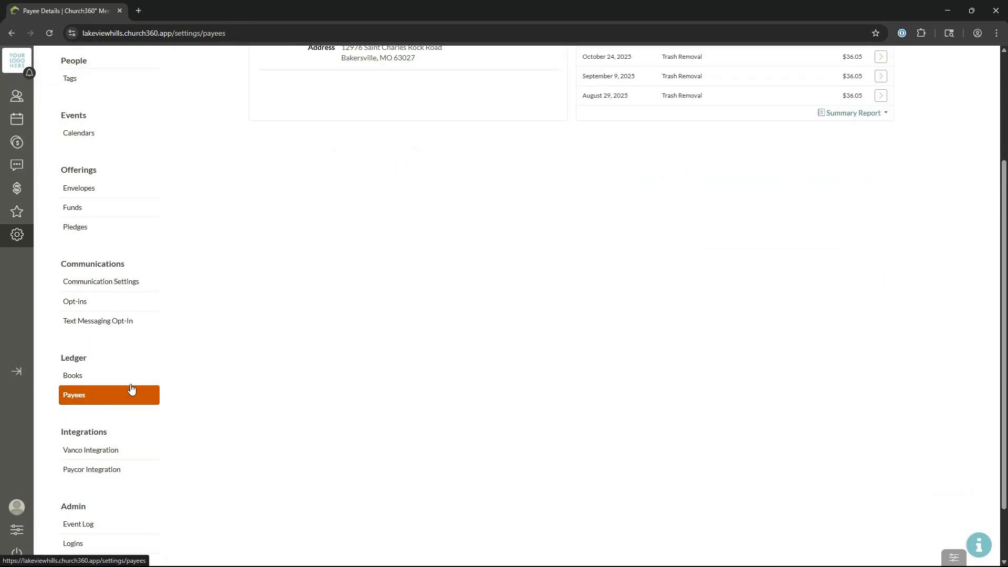
{"action": "scroll", "coordinate": [354, 340], "scroll_direction": "up", "scroll_amount": 3}
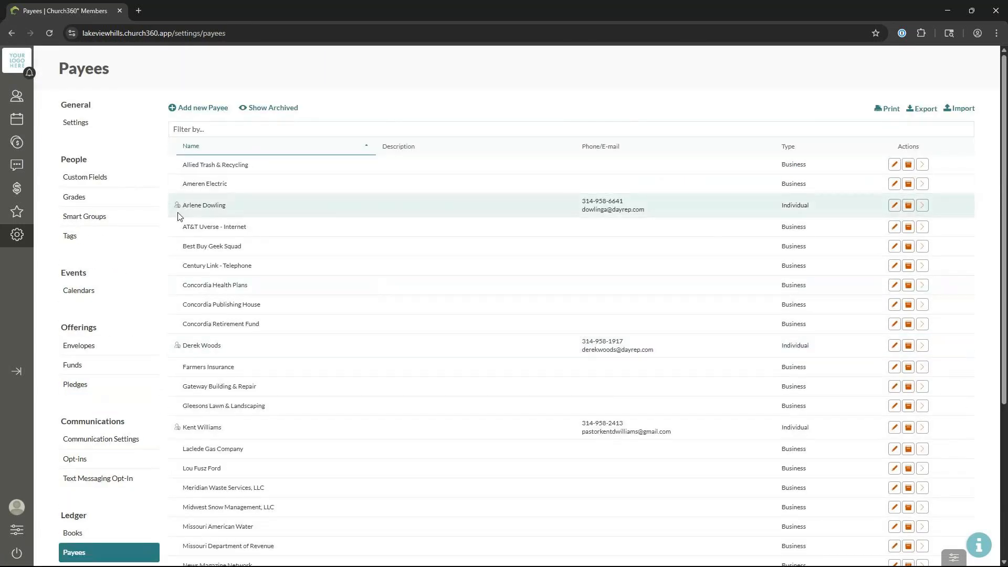
{"action": "mouse_move", "coordinate": [179, 206]}
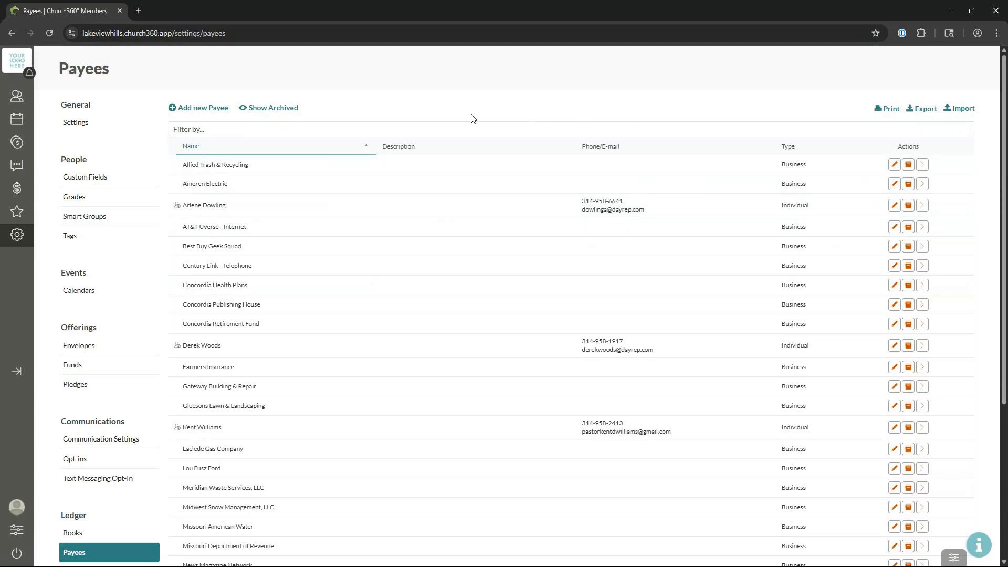
{"action": "left_click", "coordinate": [188, 109]}
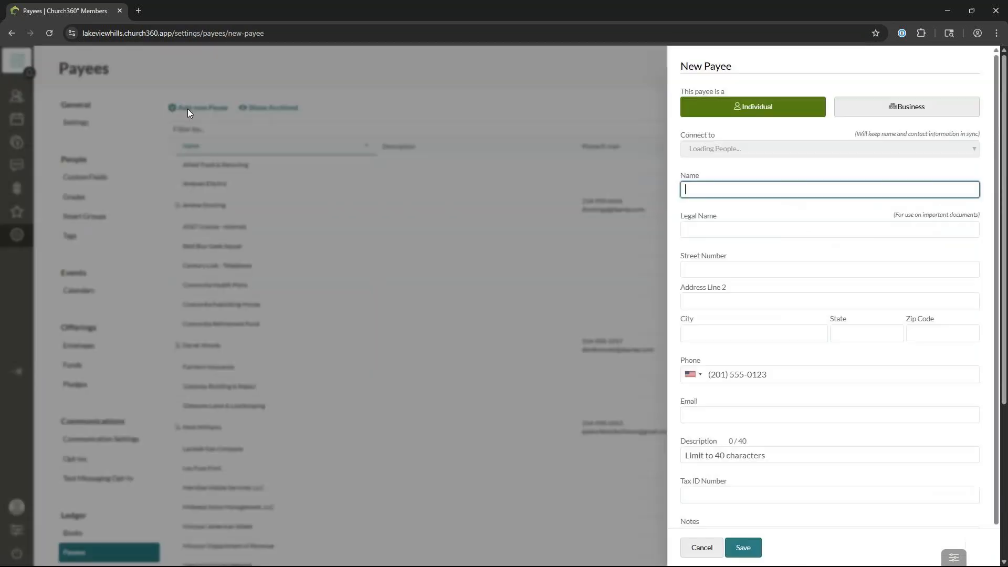
Step: Toggle the payee type between Individual and Business, connect a member, then cancel the form
{"action": "left_click", "coordinate": [777, 166]}
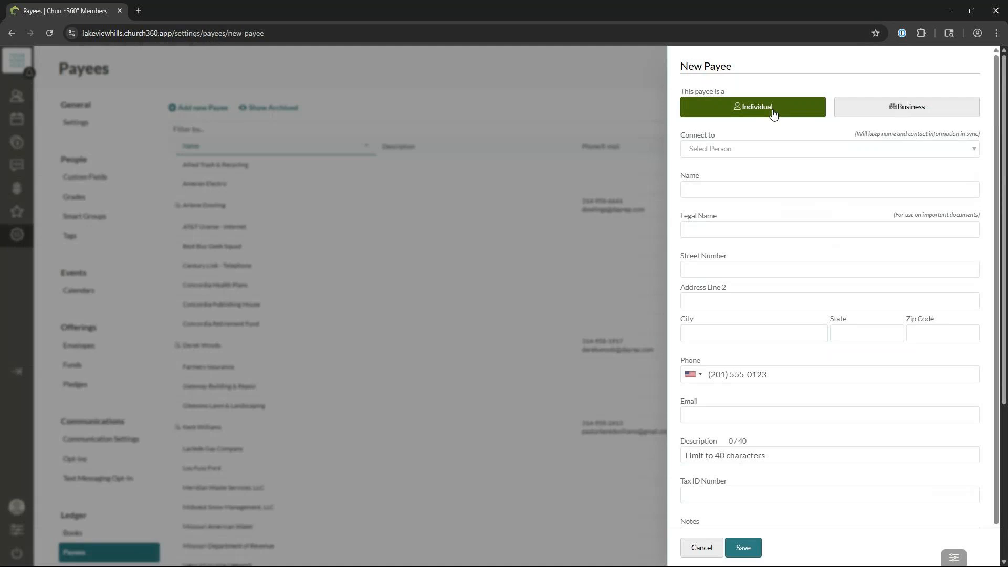
{"action": "left_click", "coordinate": [855, 117]}
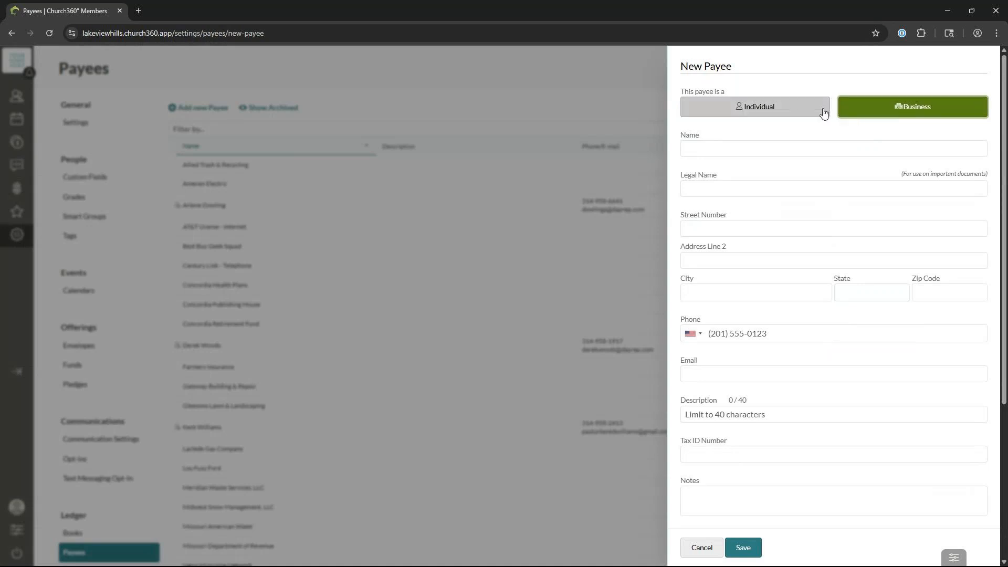
{"action": "left_click", "coordinate": [803, 111]}
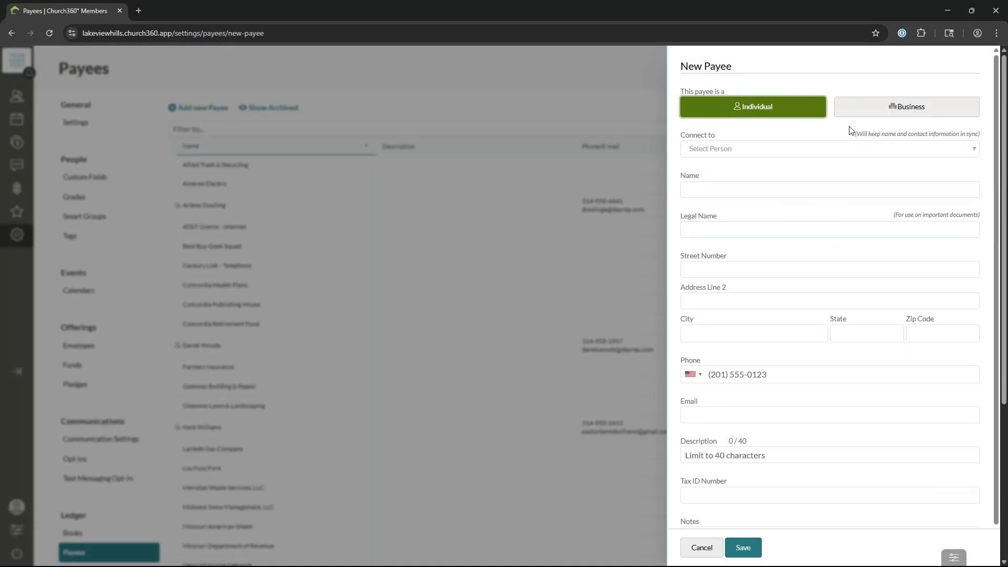
{"action": "left_click", "coordinate": [891, 150]}
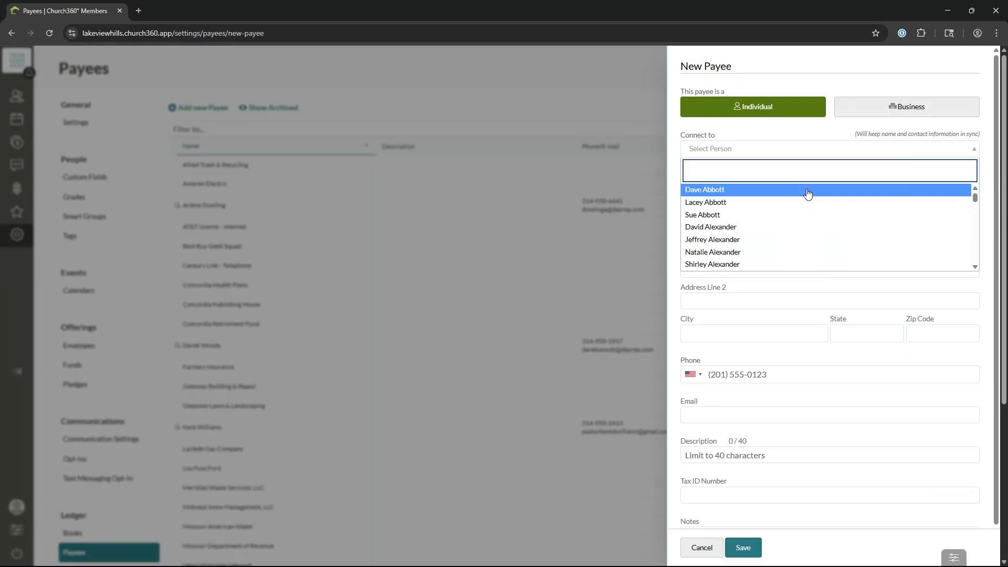
{"action": "left_click", "coordinate": [780, 190]}
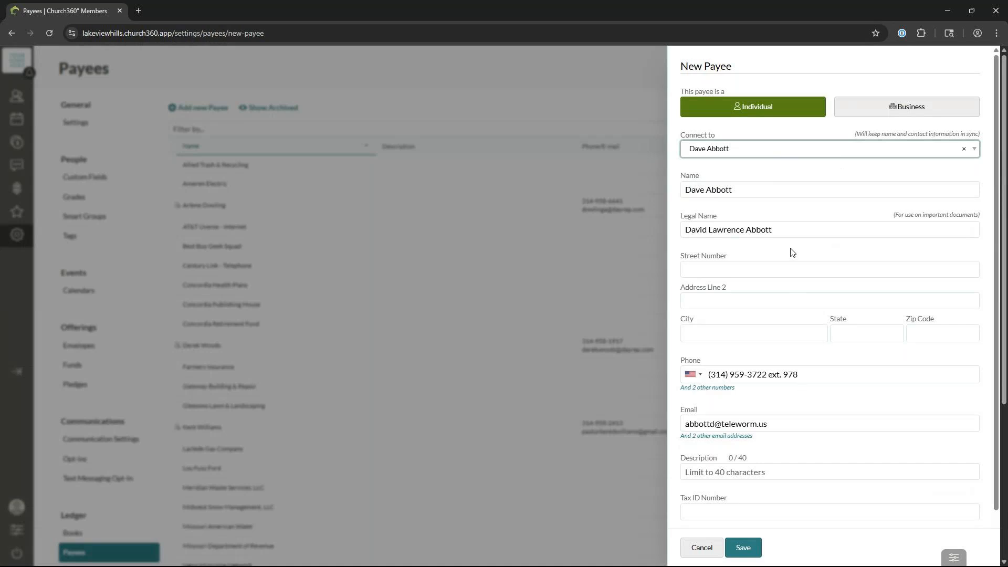
{"action": "left_click", "coordinate": [929, 114]}
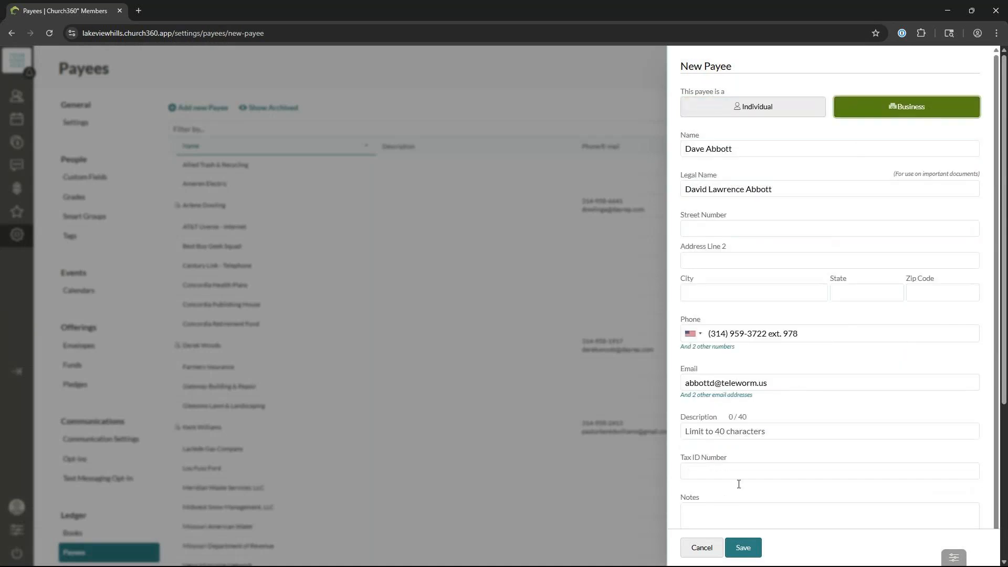
{"action": "left_click", "coordinate": [703, 547]}
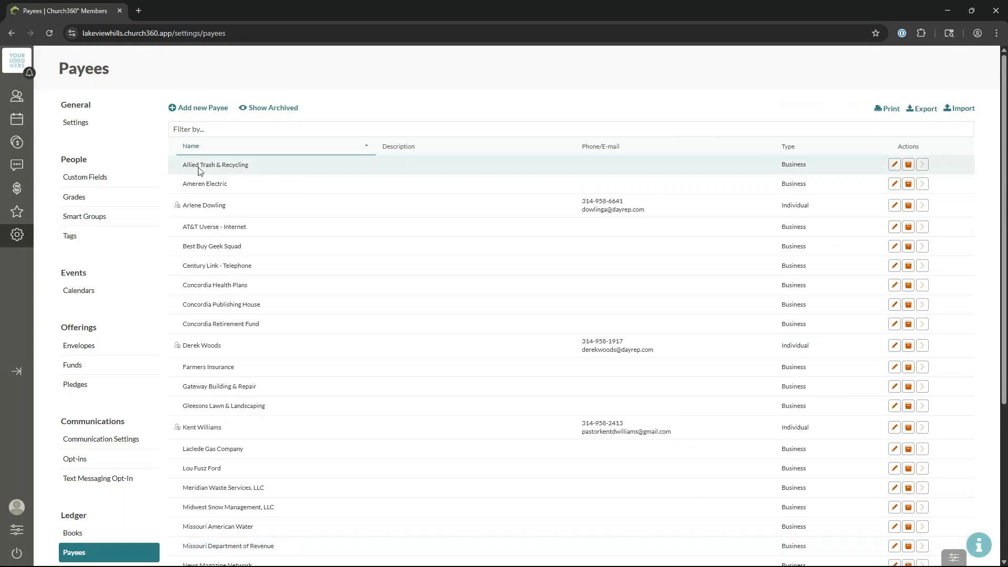
Step: Start a new Business payee named 'Widget Company'
{"action": "left_click", "coordinate": [209, 110]}
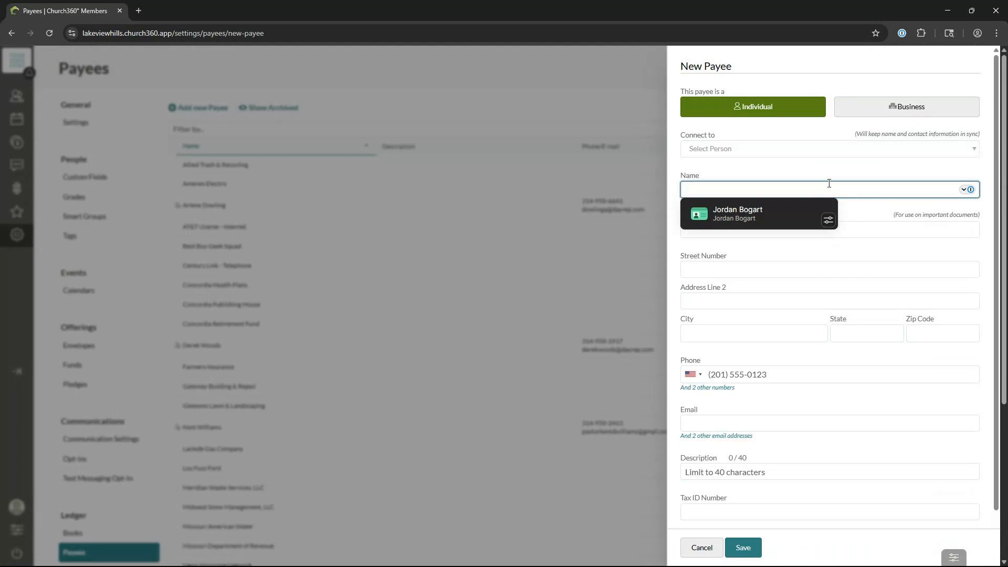
{"action": "left_click", "coordinate": [878, 111]}
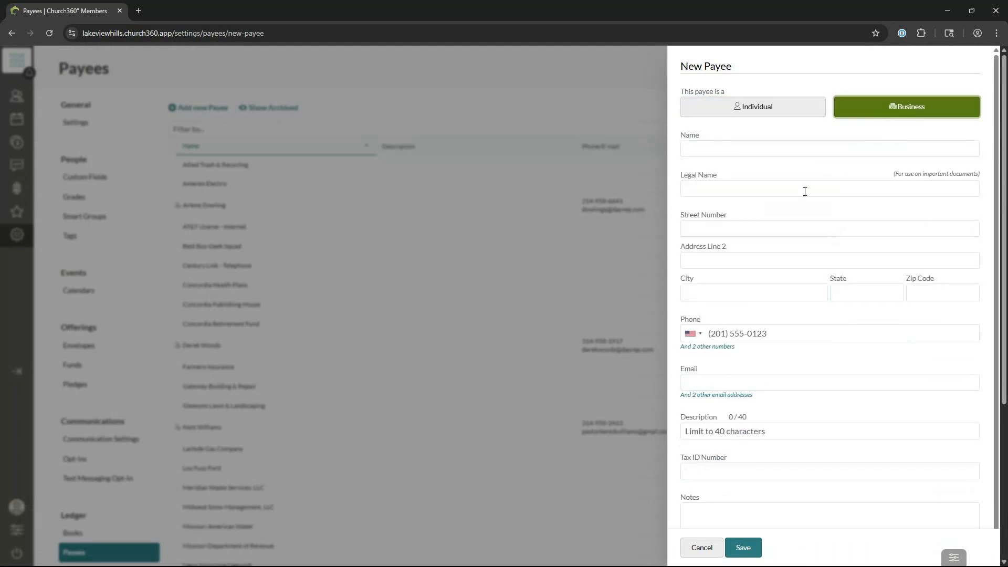
{"action": "left_click", "coordinate": [771, 146]}
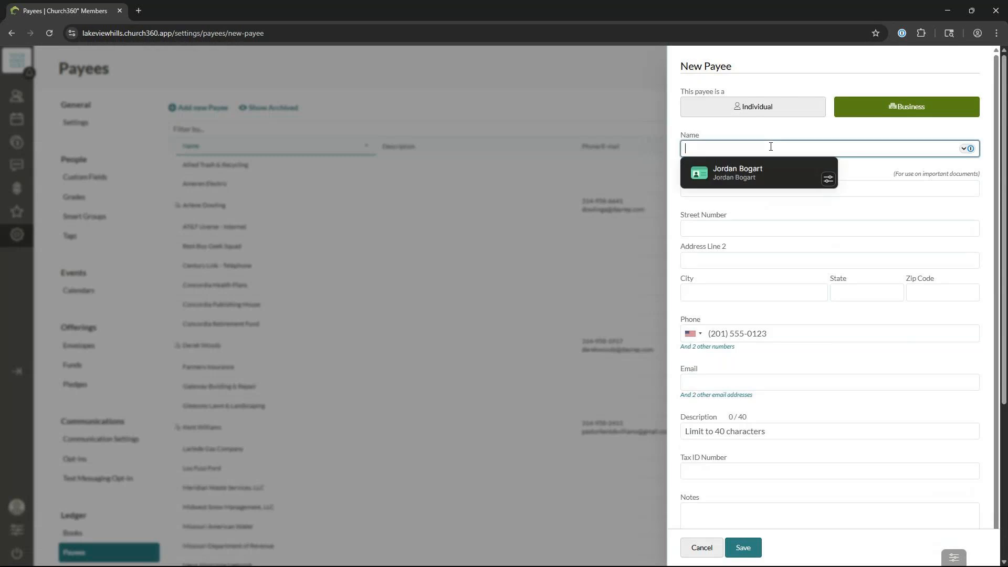
{"action": "left_click", "coordinate": [756, 131]}
{"action": "left_click", "coordinate": [763, 145]}
{"action": "type", "text": "Widget "}
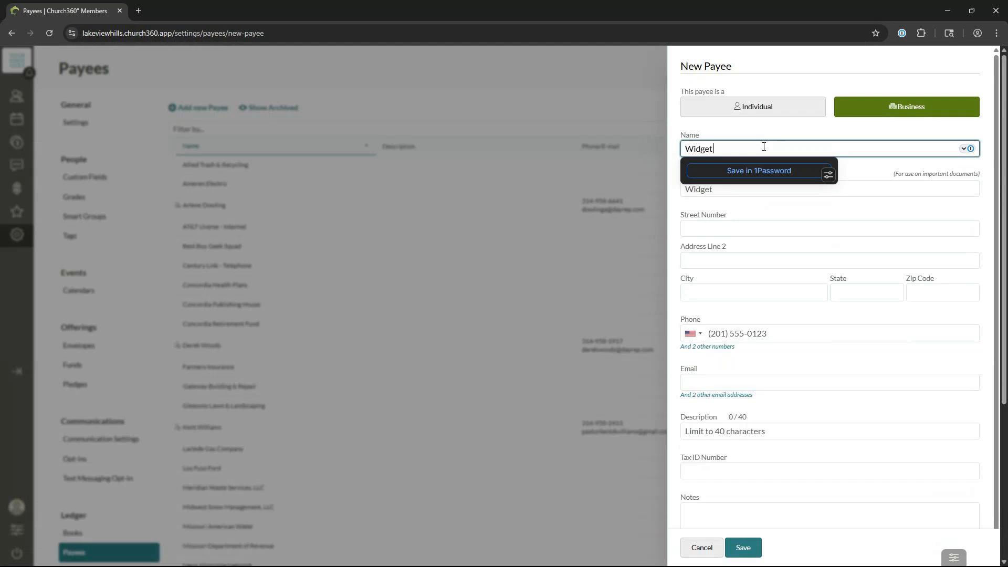
{"action": "type", "text": "Company"}
{"action": "left_click", "coordinate": [784, 191]}
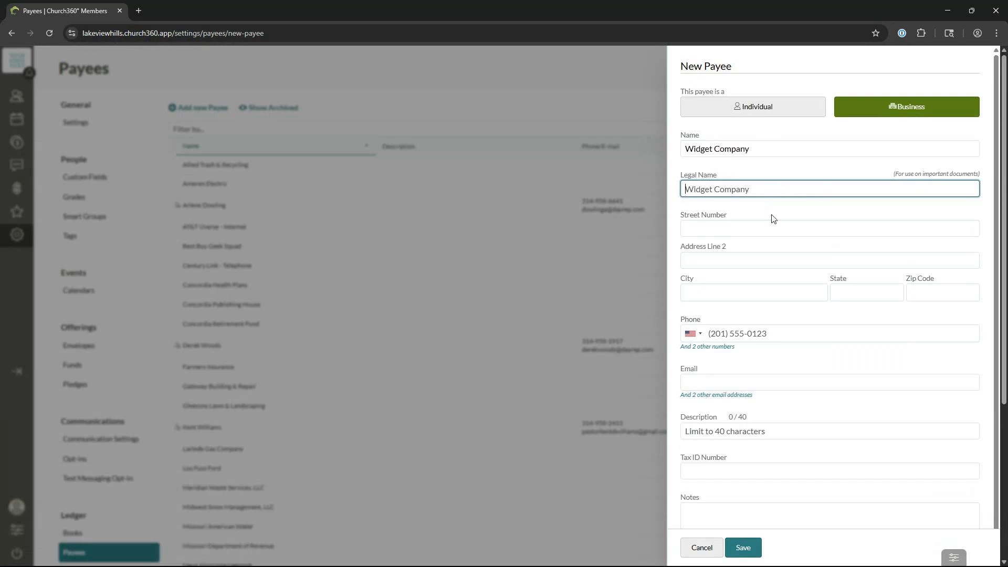
Step: Enter the payee's street address, city St. Louis, state MO and ZIP code
{"action": "left_click", "coordinate": [772, 228]}
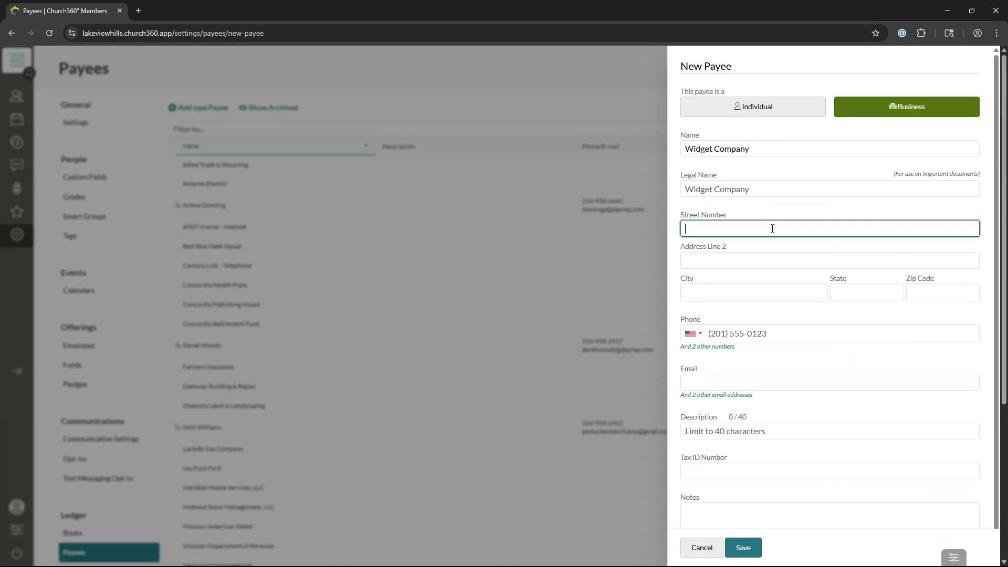
{"action": "type", "text": "555 Widget Ave."}
{"action": "left_click", "coordinate": [753, 298]}
{"action": "type", "text": "St. Louis"}
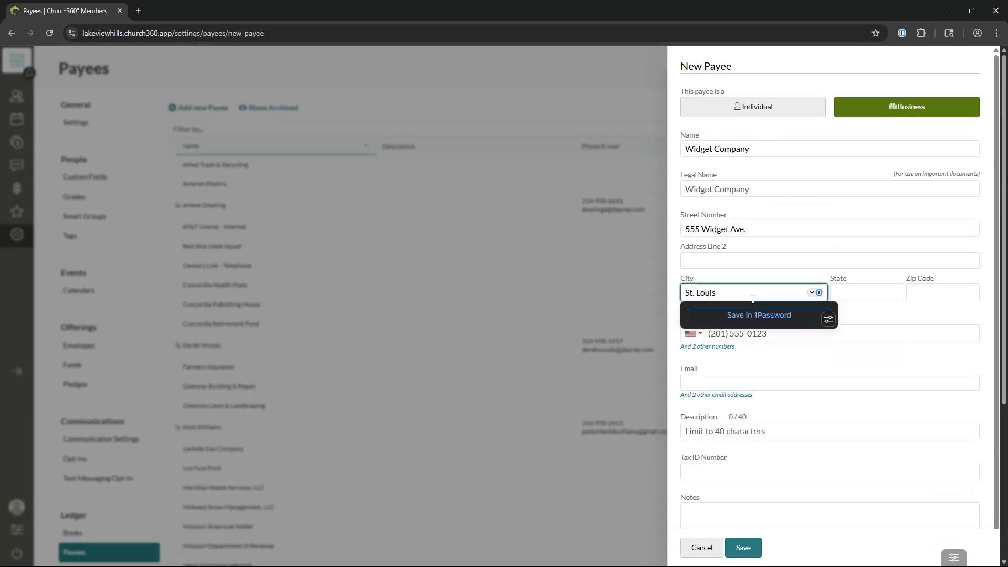
{"action": "key", "text": "Tab"}
{"action": "type", "text": "MO"}
{"action": "key", "text": "Tab"}
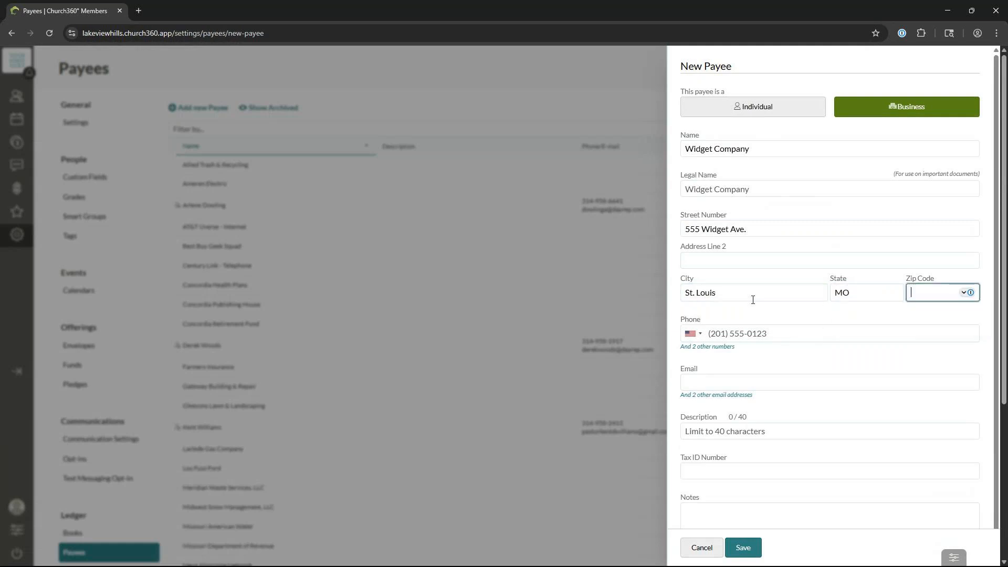
{"action": "type", "text": "63118"}
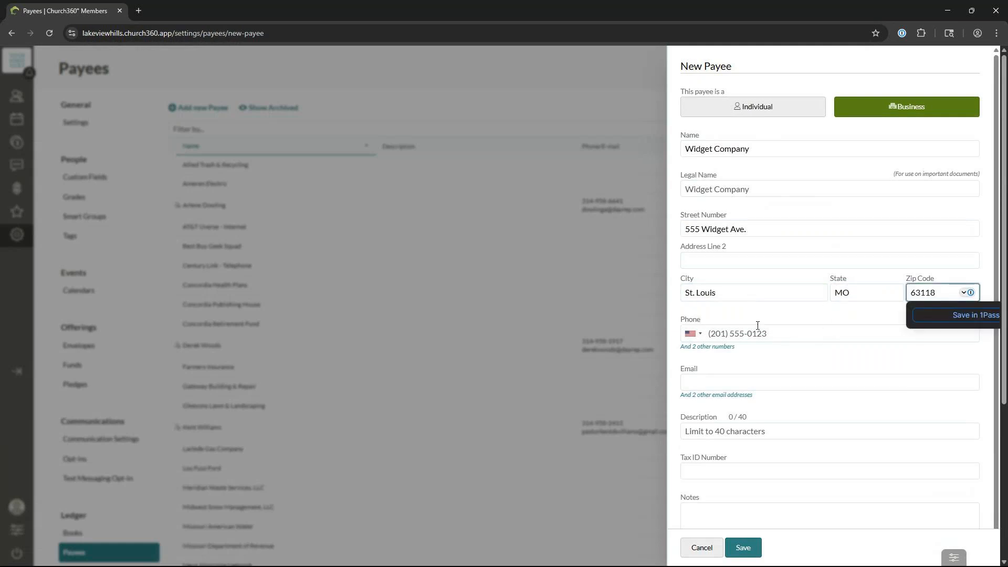
Step: Enter the business phone number, correcting the extra digits
{"action": "left_click", "coordinate": [769, 331]}
{"action": "left_click", "coordinate": [727, 346]}
{"action": "left_click", "coordinate": [798, 331]}
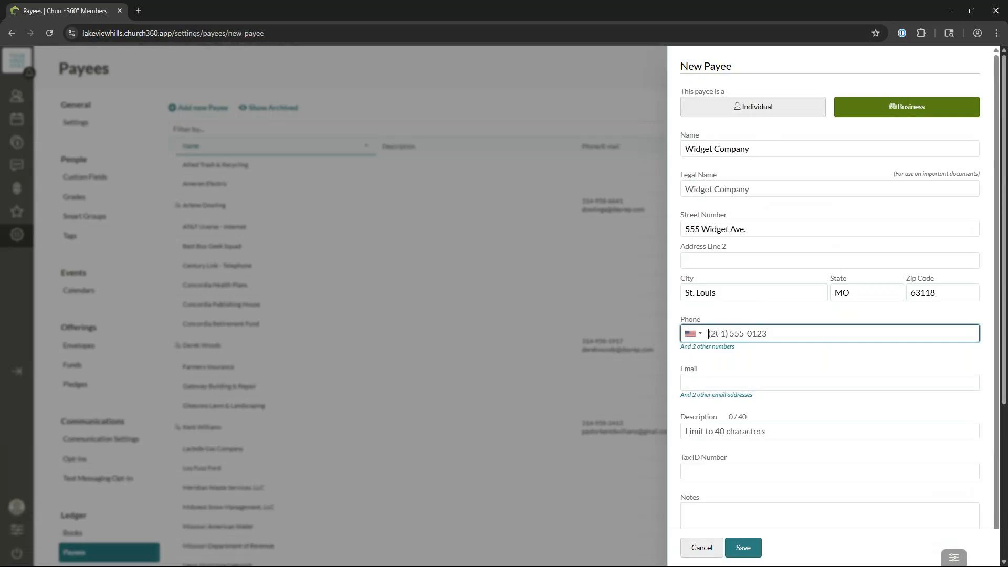
{"action": "type", "text": "555-55"}
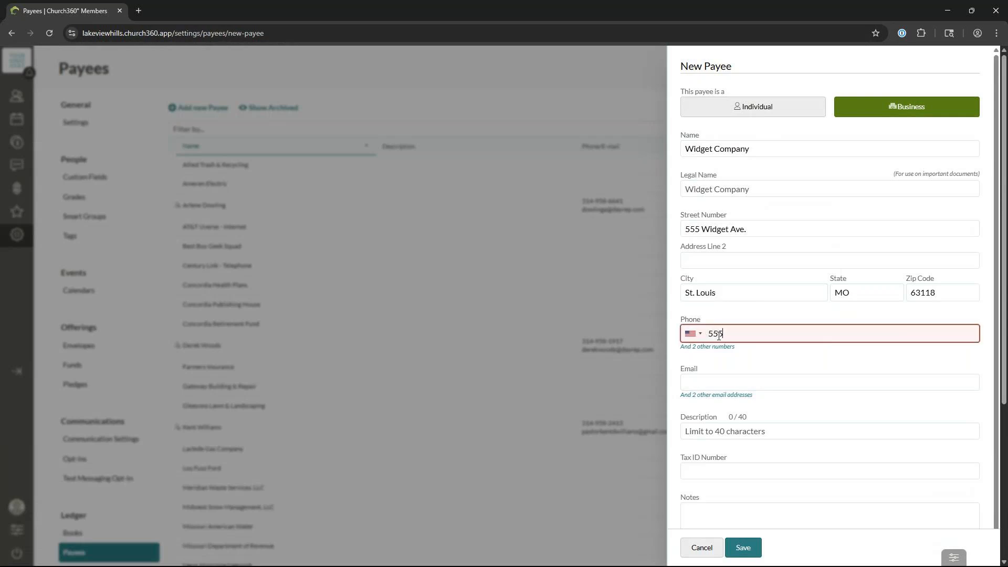
{"action": "type", "text": "555"}
{"action": "key", "text": "BackSpace"}
{"action": "key", "text": "BackSpace"}
{"action": "key", "text": "BackSpace"}
{"action": "type", "text": "5555"}
Step: Leave Email, Description, Tax ID and Notes blank and save the Widget Company payee
{"action": "left_click", "coordinate": [737, 380]}
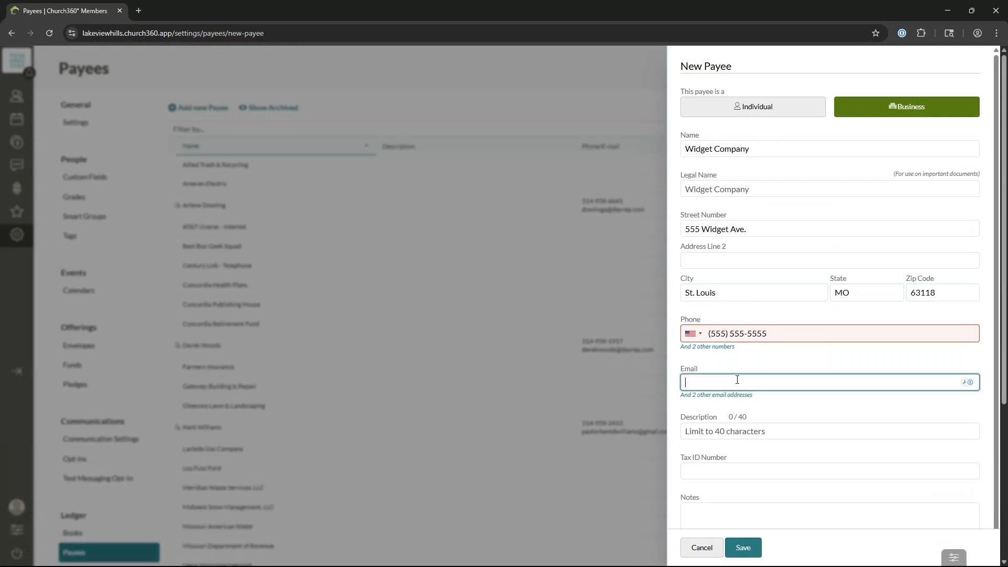
{"action": "left_click", "coordinate": [842, 356]}
{"action": "left_click", "coordinate": [832, 431]}
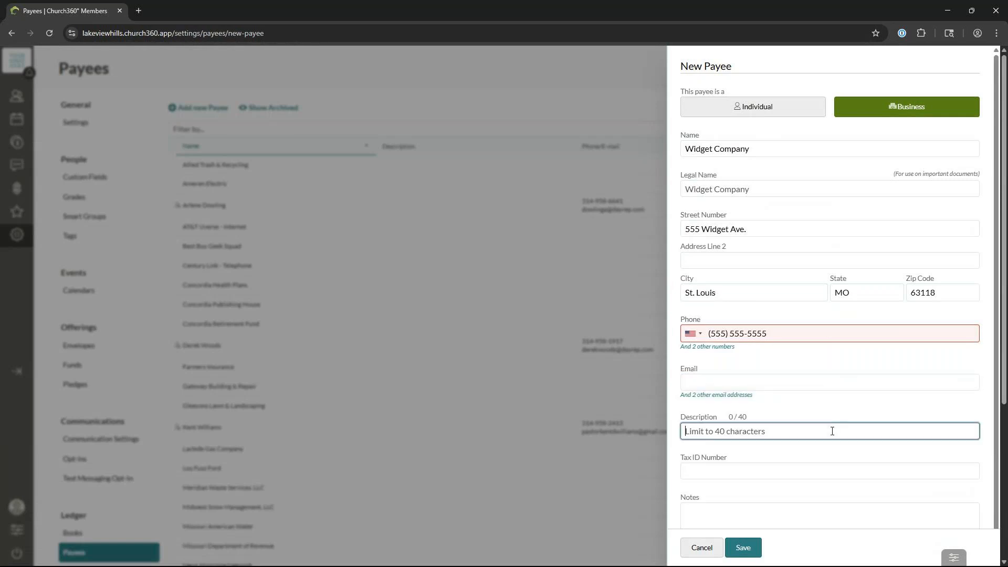
{"action": "left_click", "coordinate": [795, 473]}
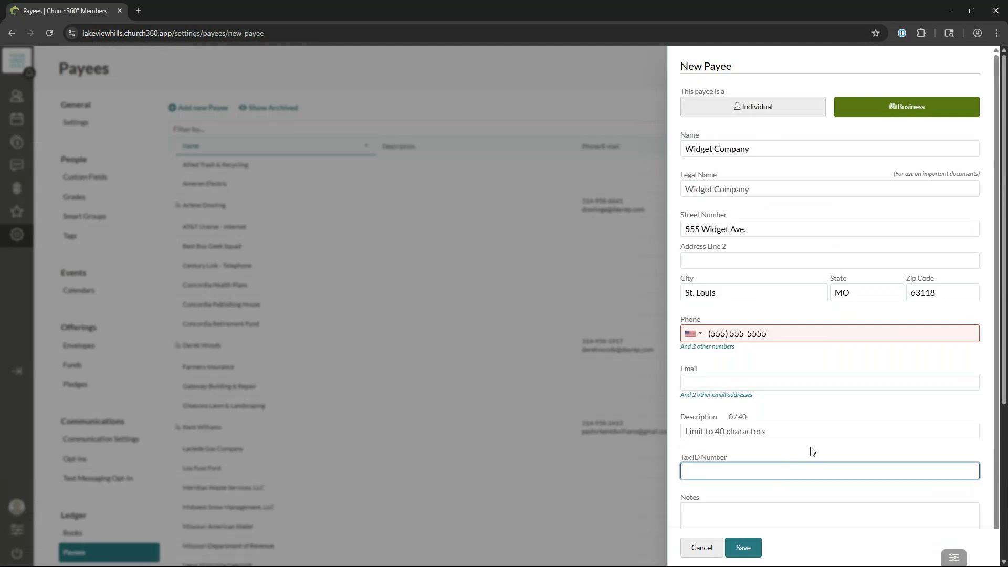
{"action": "scroll", "coordinate": [812, 460], "scroll_direction": "down", "scroll_amount": 1}
{"action": "left_click", "coordinate": [797, 500]}
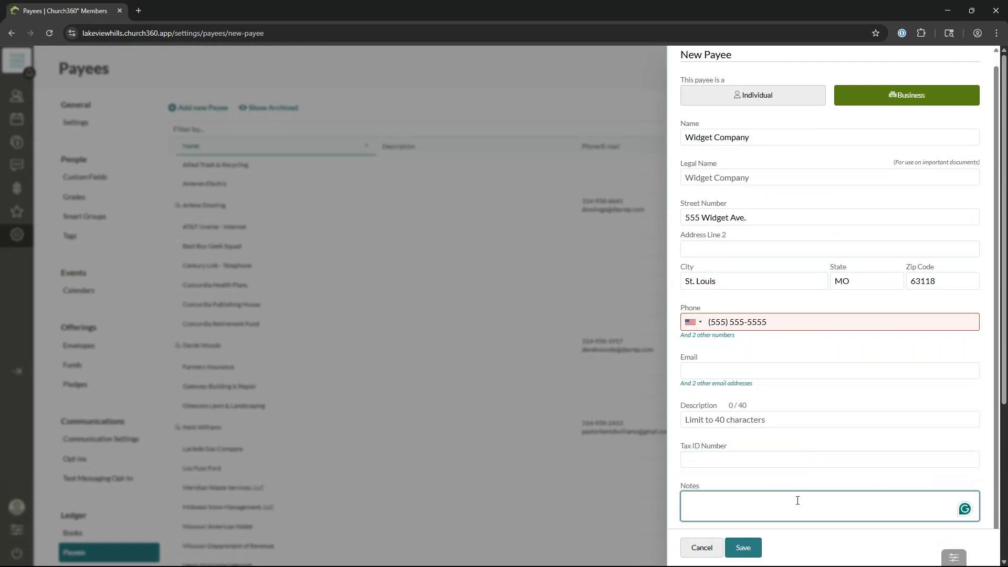
{"action": "left_click", "coordinate": [756, 551]}
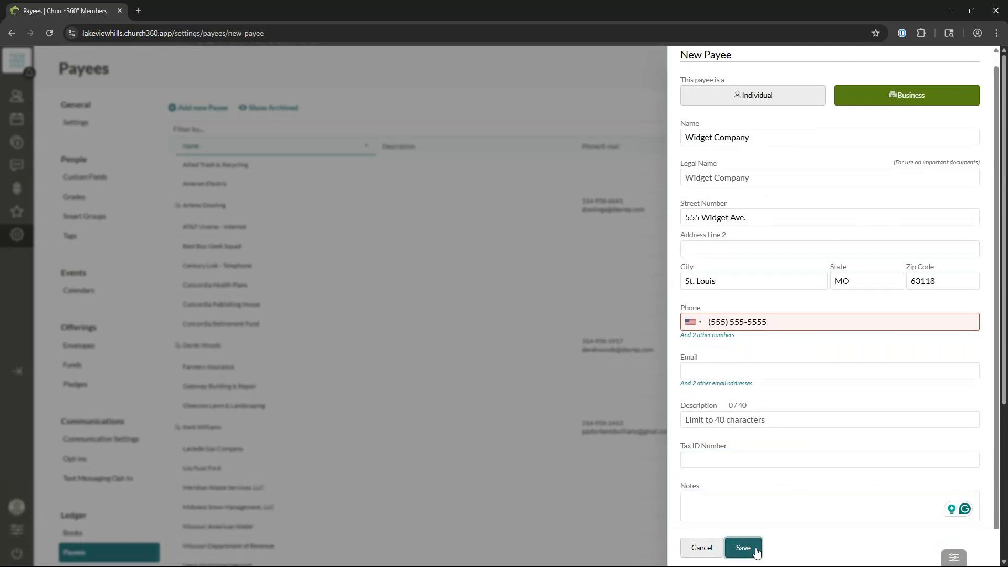
Step: Scroll the Payees table to confirm Widget Company is listed as a Business
{"action": "scroll", "coordinate": [592, 383], "scroll_direction": "down", "scroll_amount": 4}
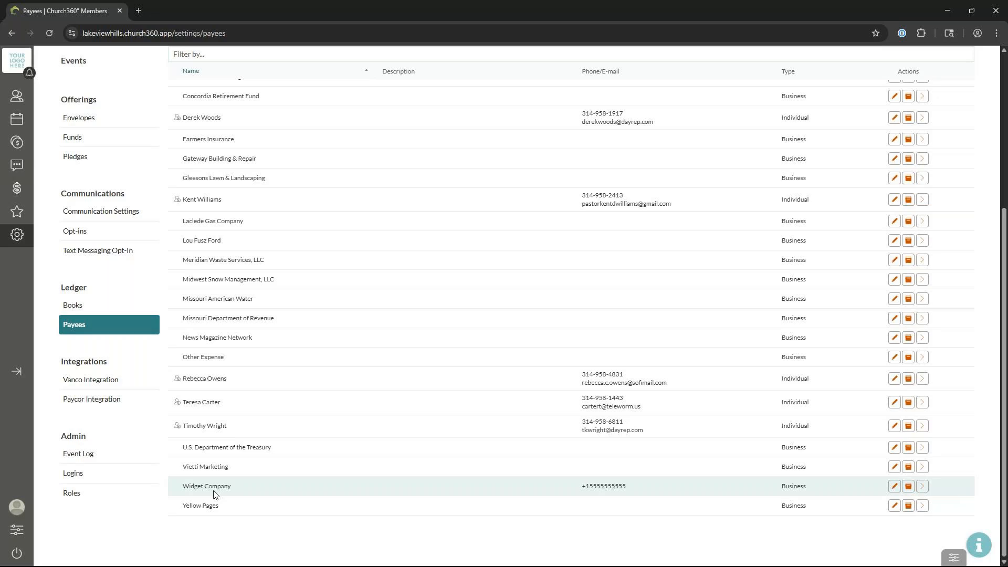
{"action": "scroll", "coordinate": [312, 408], "scroll_direction": "up", "scroll_amount": 5}
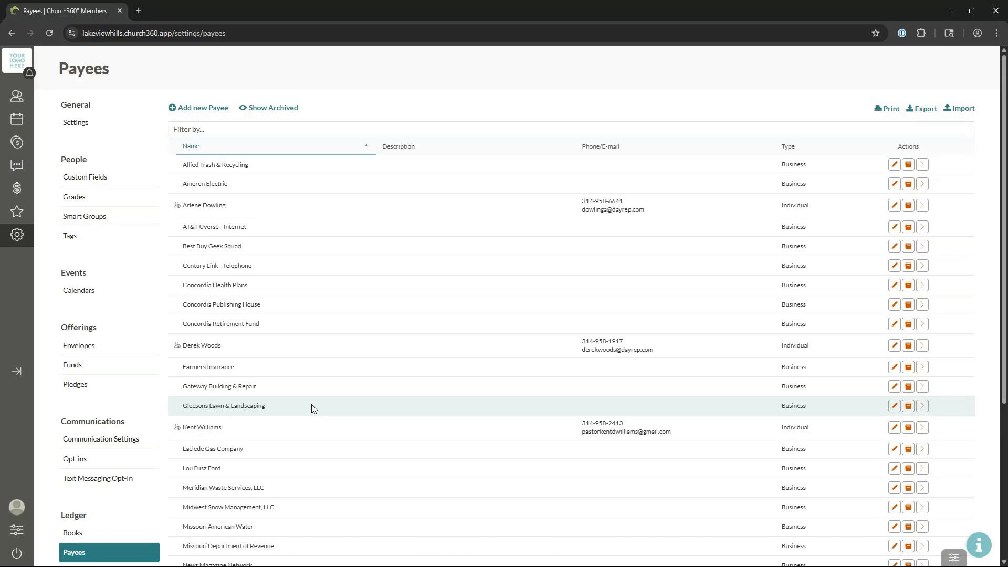
Step: Return to the PowerPoint slide show and advance to the Transaction Conventions slide
{"action": "key", "text": "alt+Tab"}
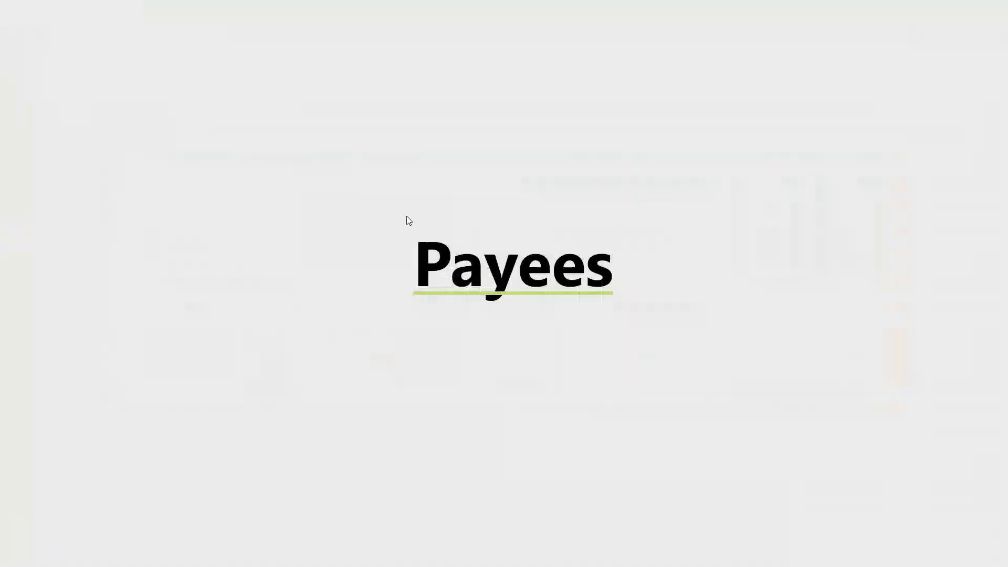
{"action": "left_click", "coordinate": [407, 216]}
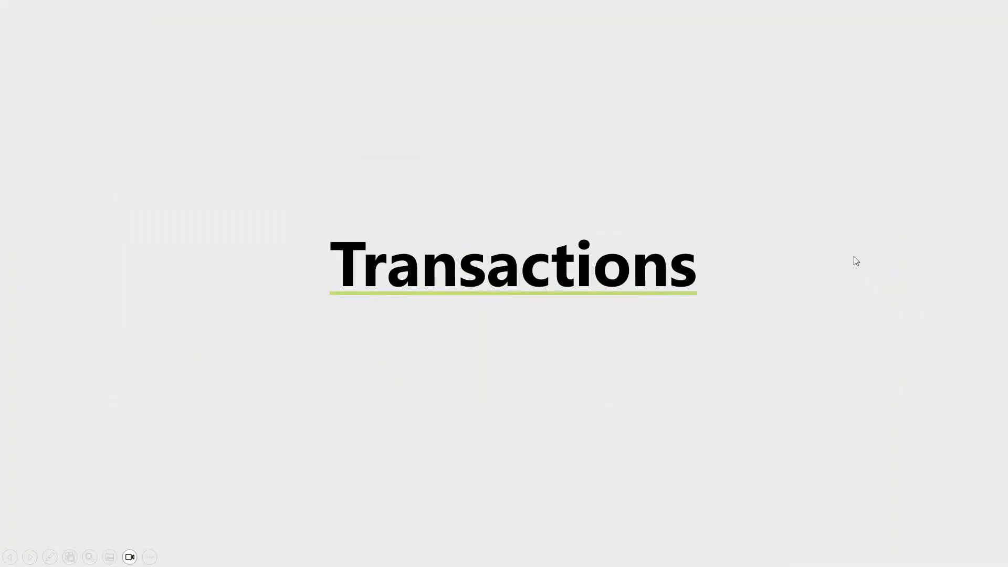
{"action": "left_click", "coordinate": [854, 261]}
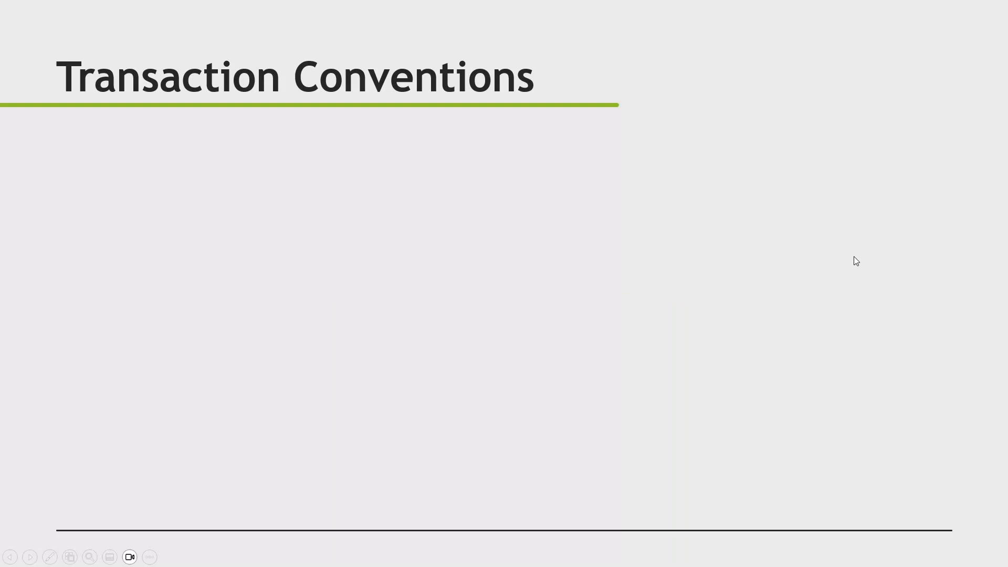
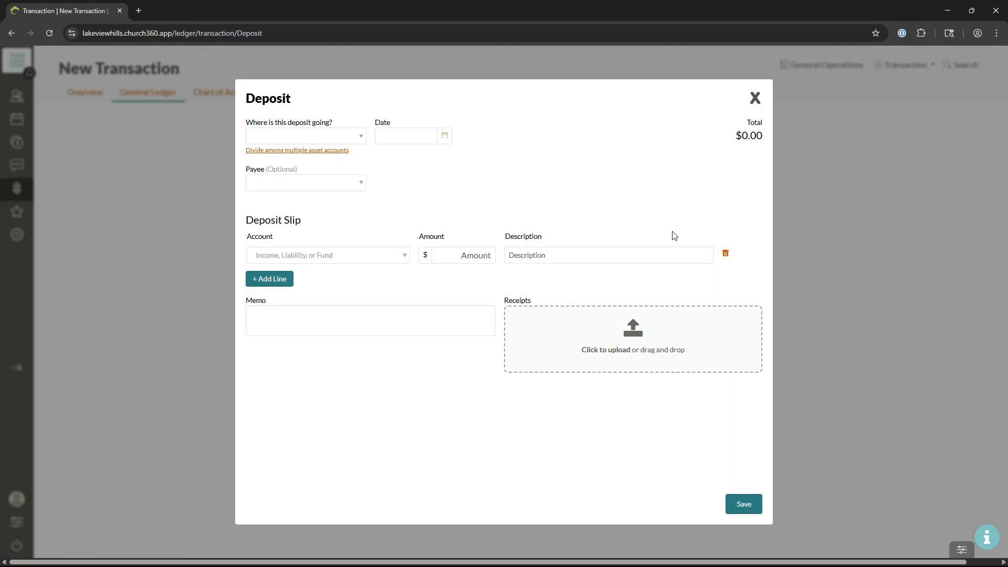
Step: Direct the deposit to Central Trust Checking and date it May 11, 2025
{"action": "left_click", "coordinate": [360, 138]}
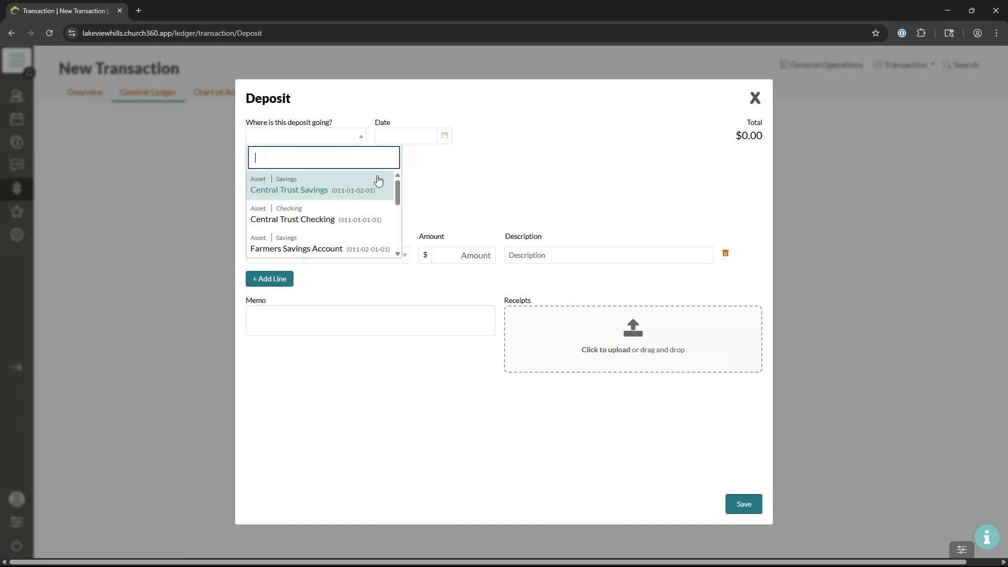
{"action": "left_click", "coordinate": [366, 219]}
{"action": "left_click", "coordinate": [408, 141]}
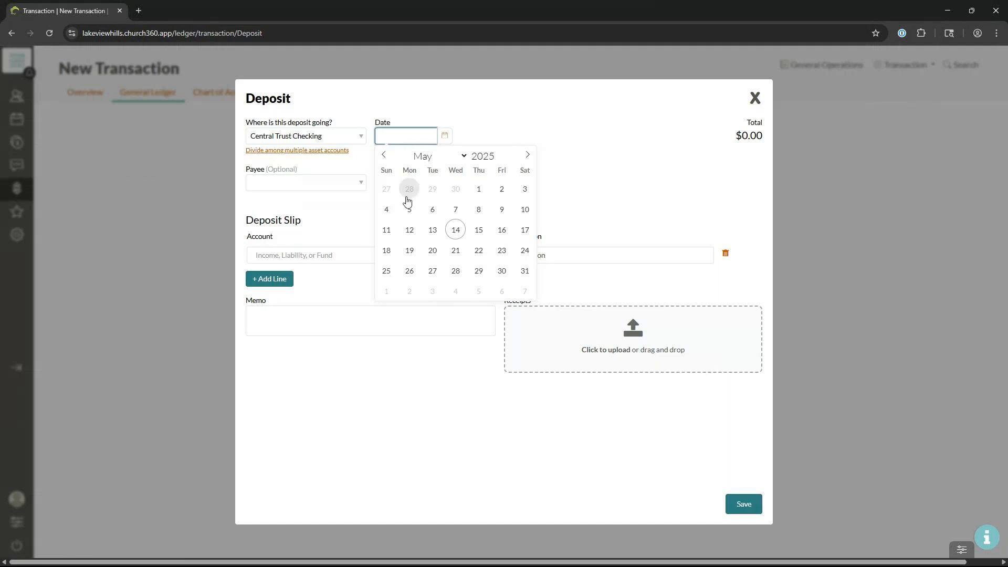
{"action": "left_click", "coordinate": [394, 231]}
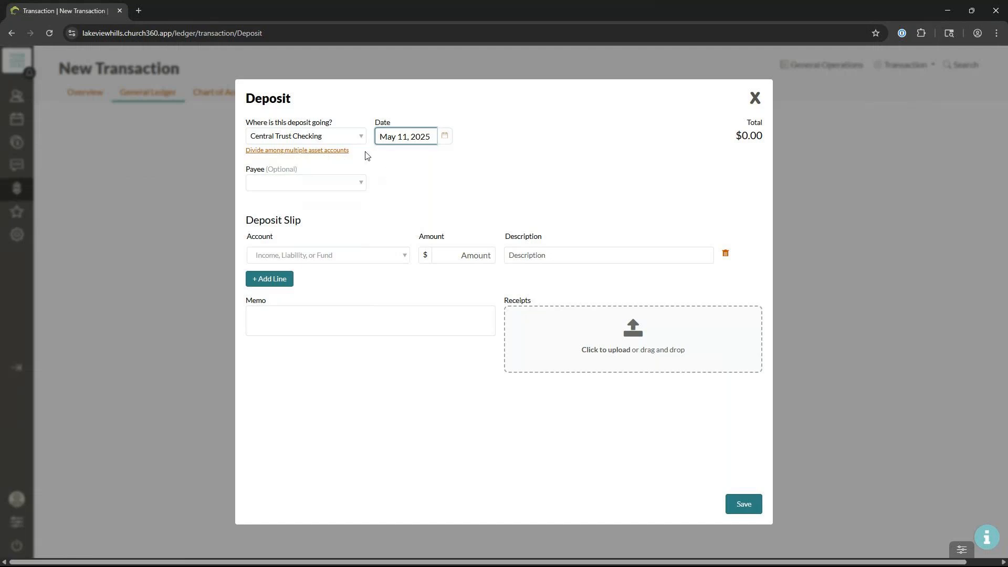
Step: Try splitting the deposit across multiple asset accounts, then close the Deposit form without saving
{"action": "left_click", "coordinate": [334, 152]}
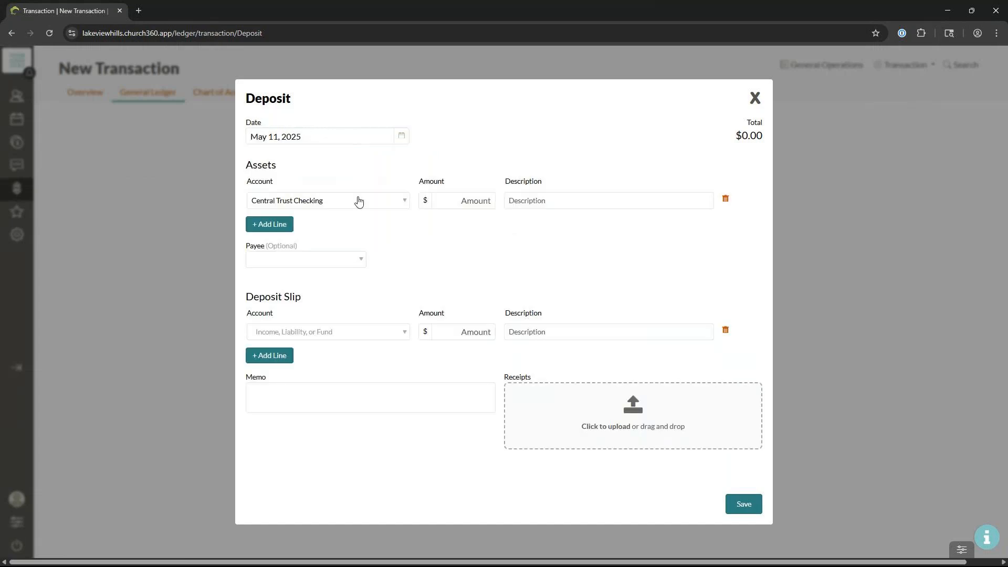
{"action": "left_click", "coordinate": [285, 225]}
{"action": "left_click", "coordinate": [295, 226]}
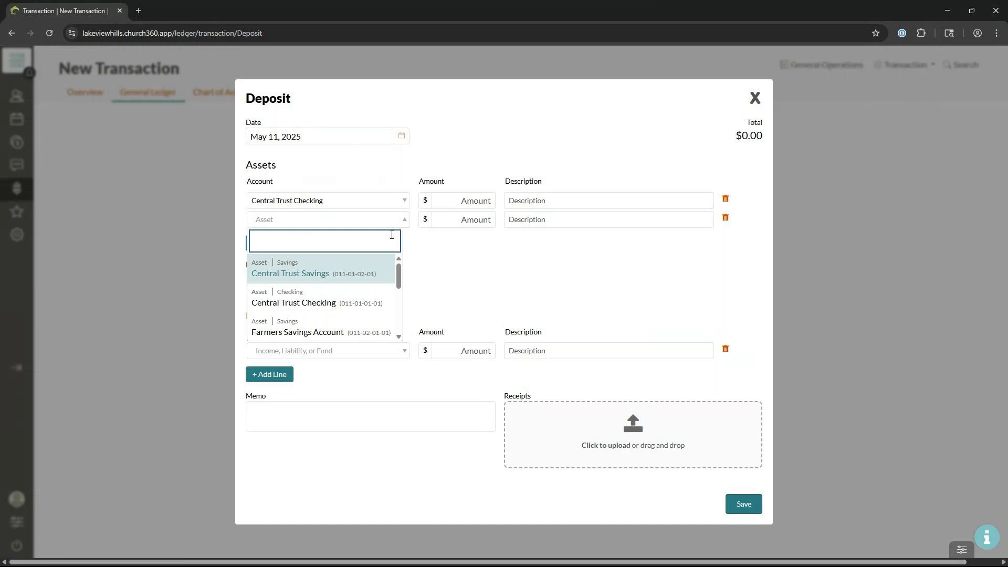
{"action": "left_click", "coordinate": [497, 265]}
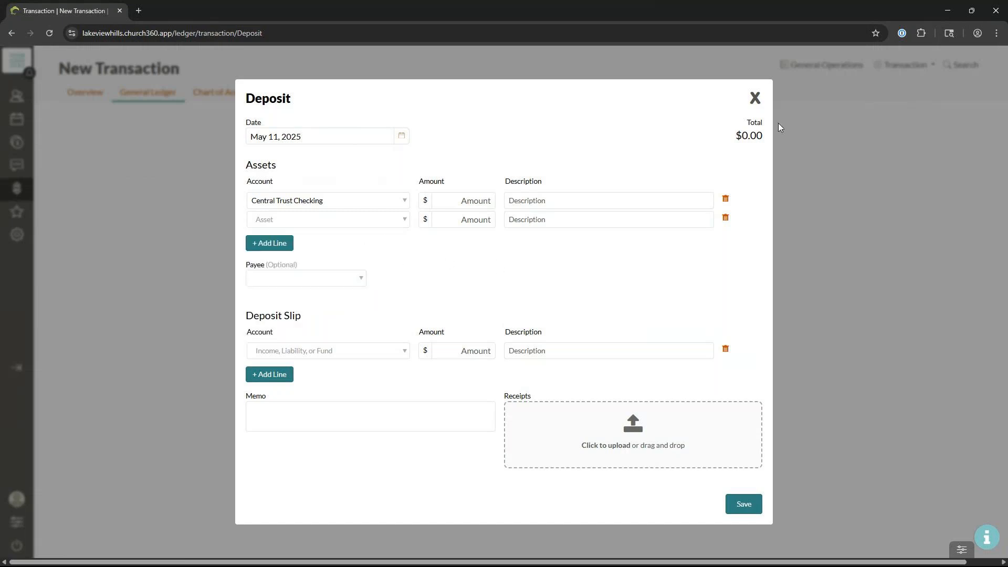
{"action": "left_click", "coordinate": [755, 103]}
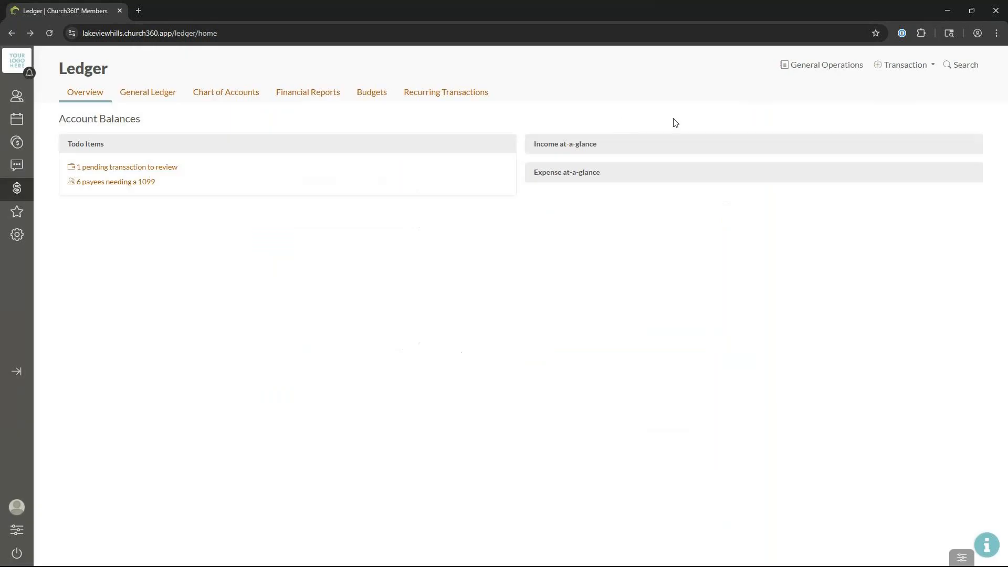
Step: Create a new Deposit from the Transaction menu into Central Trust Checking, dated May 11, 2025
{"action": "left_click", "coordinate": [895, 65]}
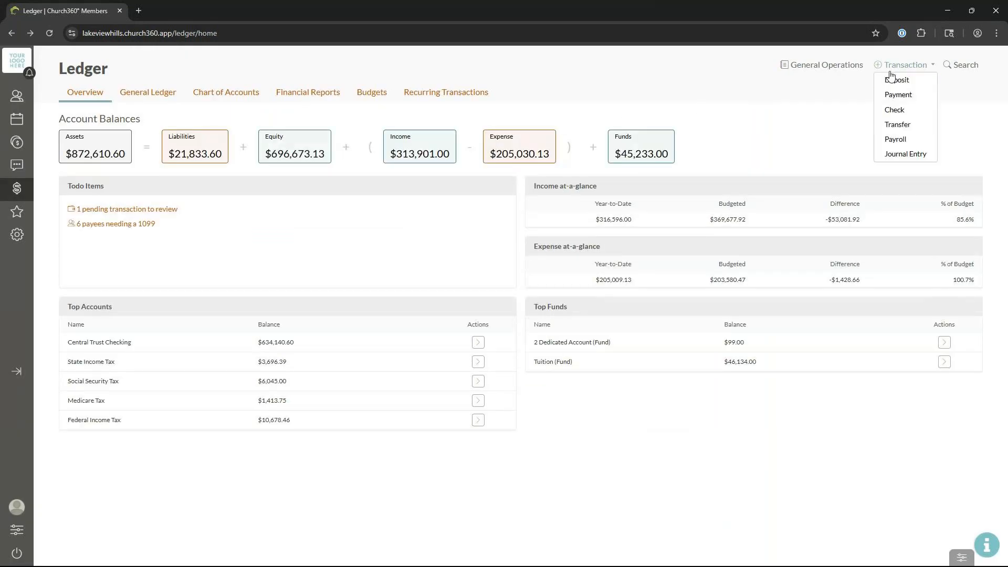
{"action": "left_click", "coordinate": [893, 80]}
{"action": "left_click", "coordinate": [332, 137]}
{"action": "left_click", "coordinate": [329, 218]}
{"action": "left_click", "coordinate": [406, 138]}
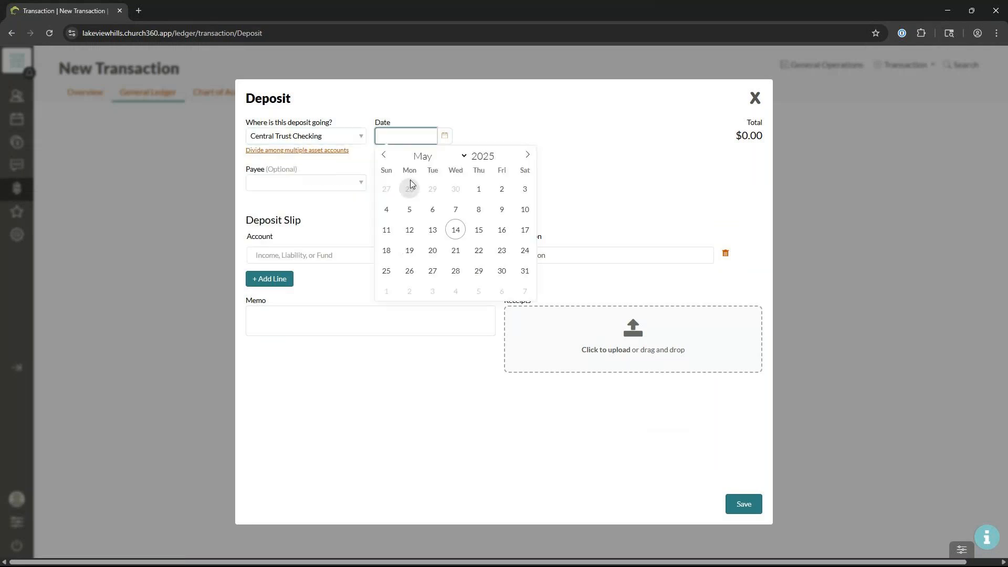
{"action": "left_click", "coordinate": [385, 230]}
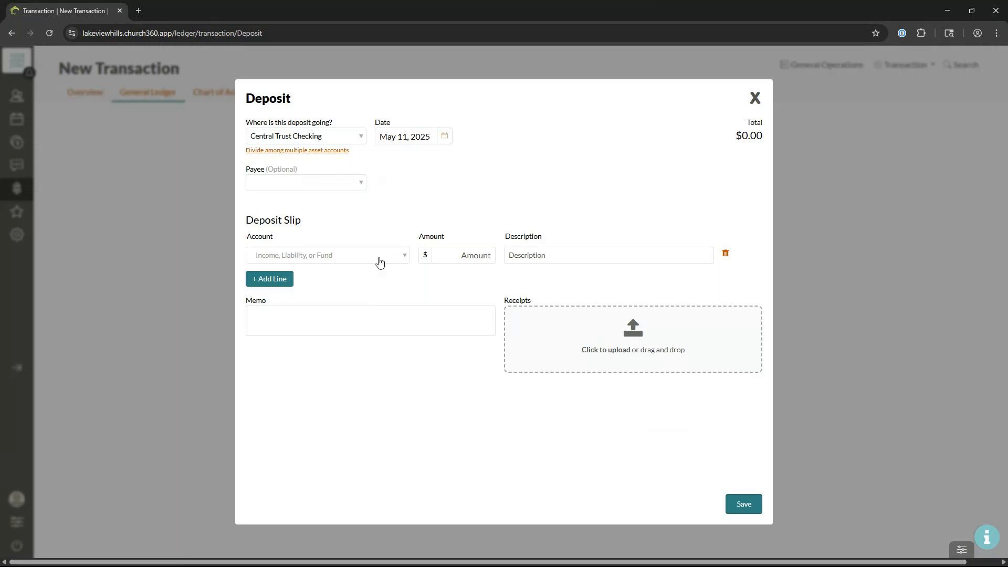
Step: Fill the first deposit slip line with General Fund and an amount of $750.00
{"action": "left_click", "coordinate": [379, 257]}
{"action": "type", "text": "gene"}
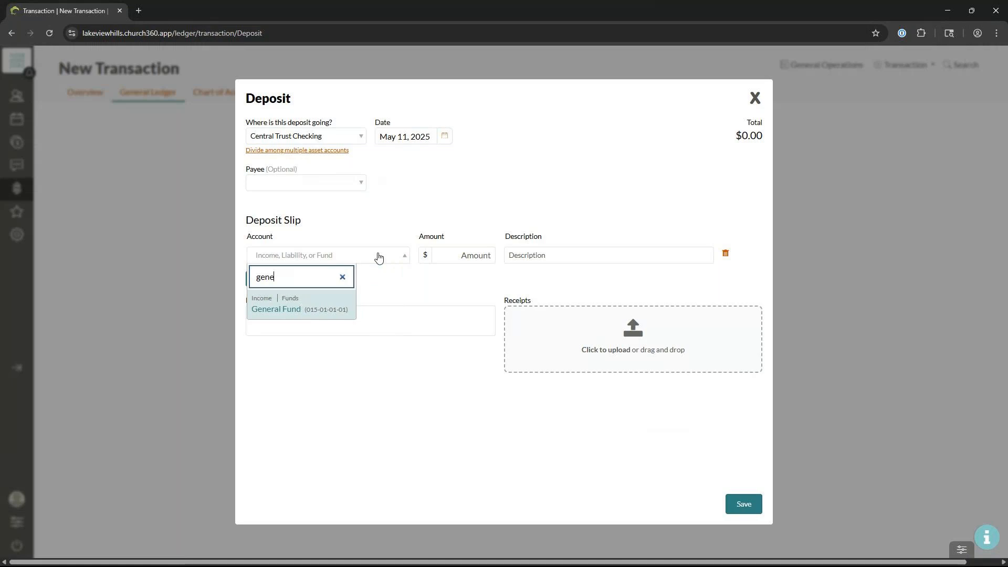
{"action": "key", "text": "BackSpace"}
{"action": "key", "text": "BackSpace"}
{"action": "key", "text": "BackSpace"}
{"action": "key", "text": "BackSpace"}
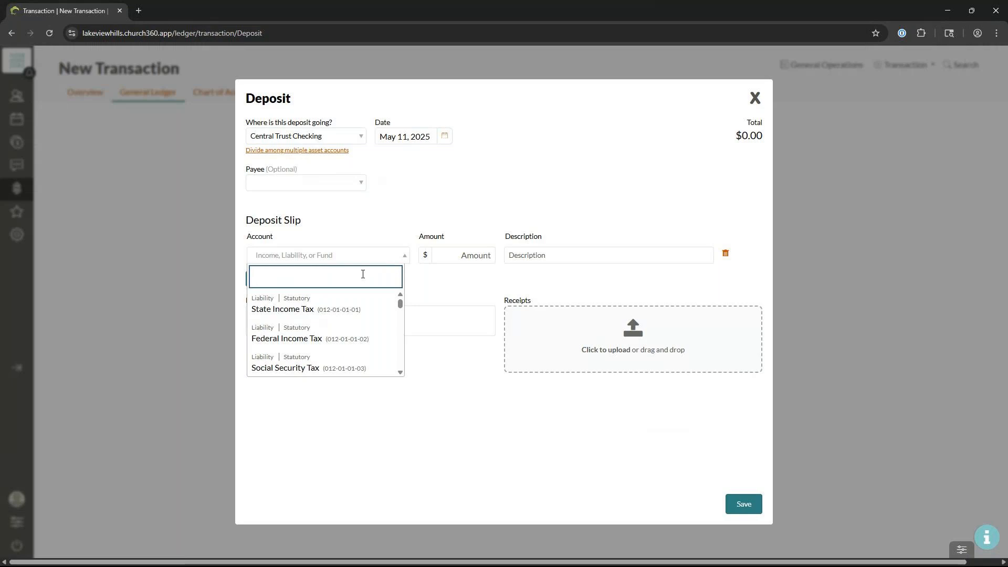
{"action": "type", "text": "gene"}
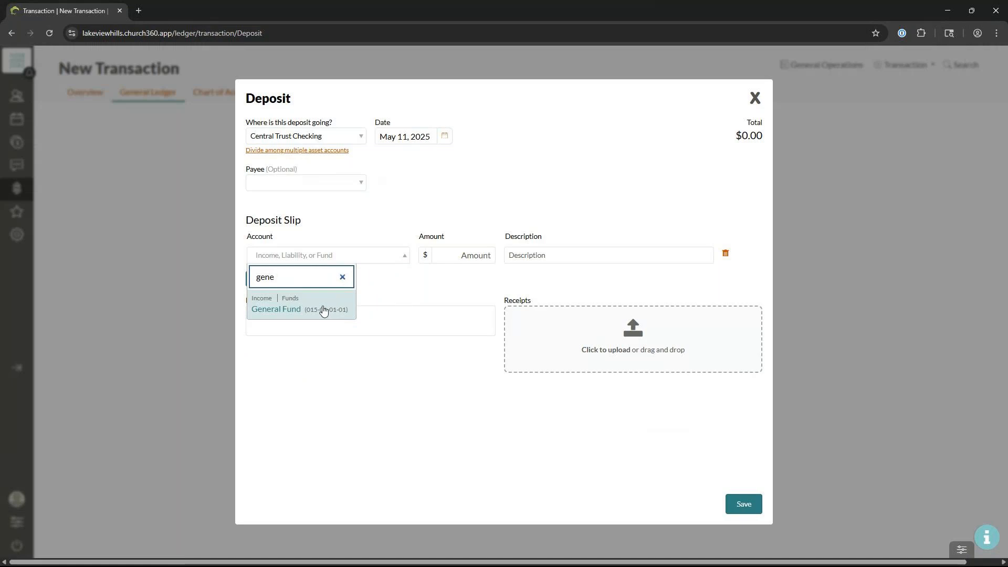
{"action": "left_click", "coordinate": [323, 311]}
{"action": "left_click", "coordinate": [476, 256]}
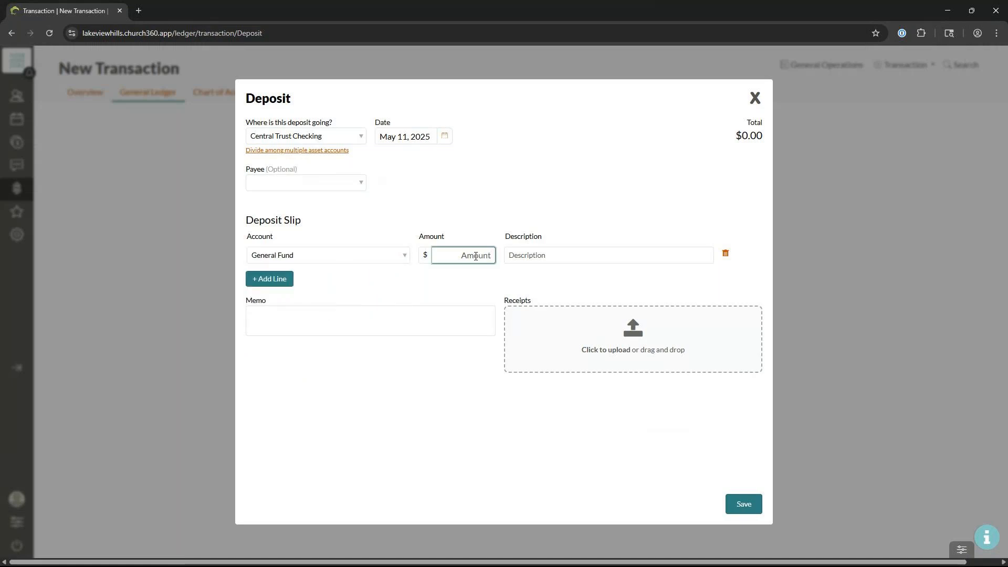
{"action": "type", "text": "750"}
{"action": "left_click", "coordinate": [537, 254]}
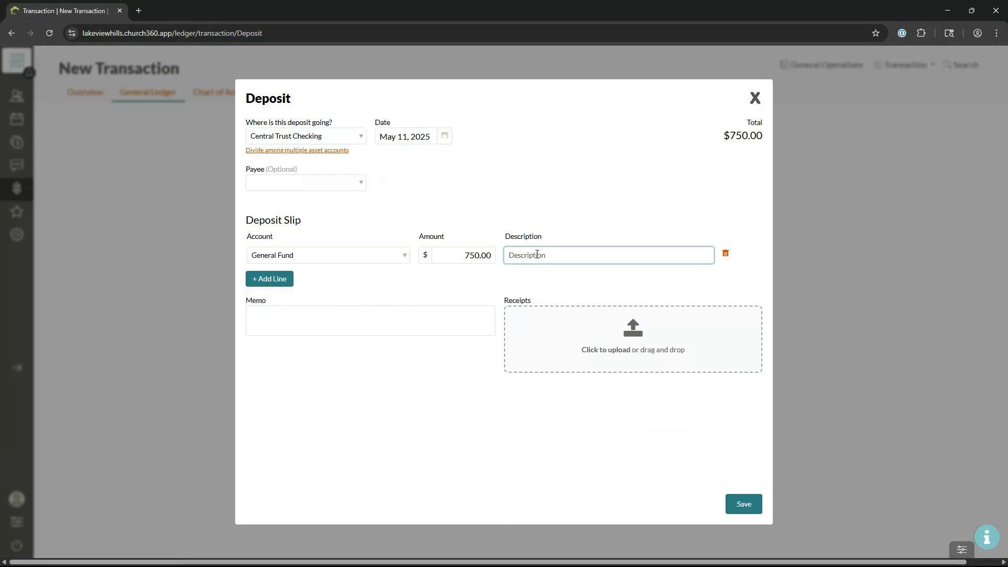
Step: Add a Youth Mission Trip (Income) line of $250.00 described 'Paying for bus rental'
{"action": "left_click", "coordinate": [282, 289]}
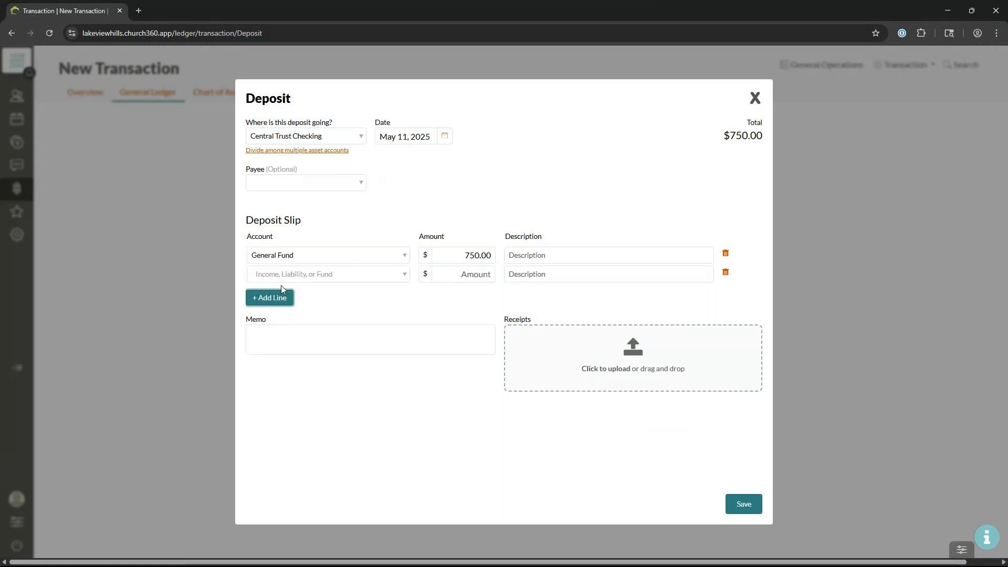
{"action": "left_click", "coordinate": [332, 279]}
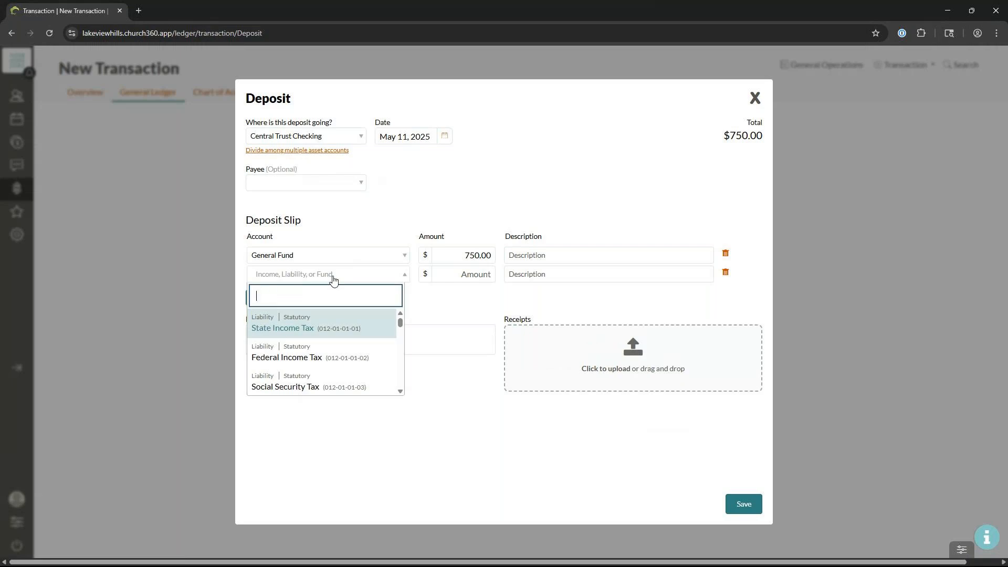
{"action": "type", "text": "youth"}
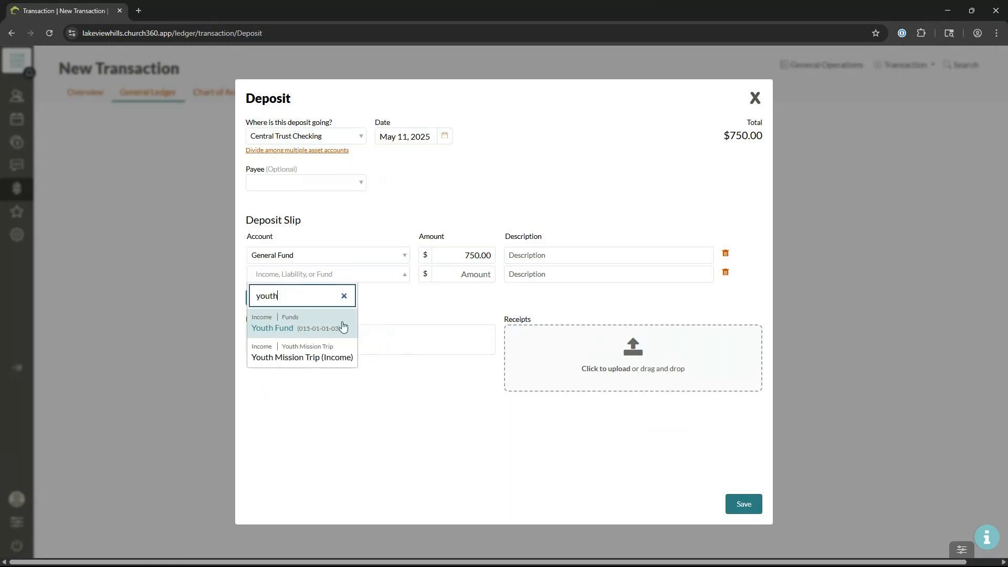
{"action": "left_click", "coordinate": [338, 355]}
{"action": "left_click", "coordinate": [476, 275]}
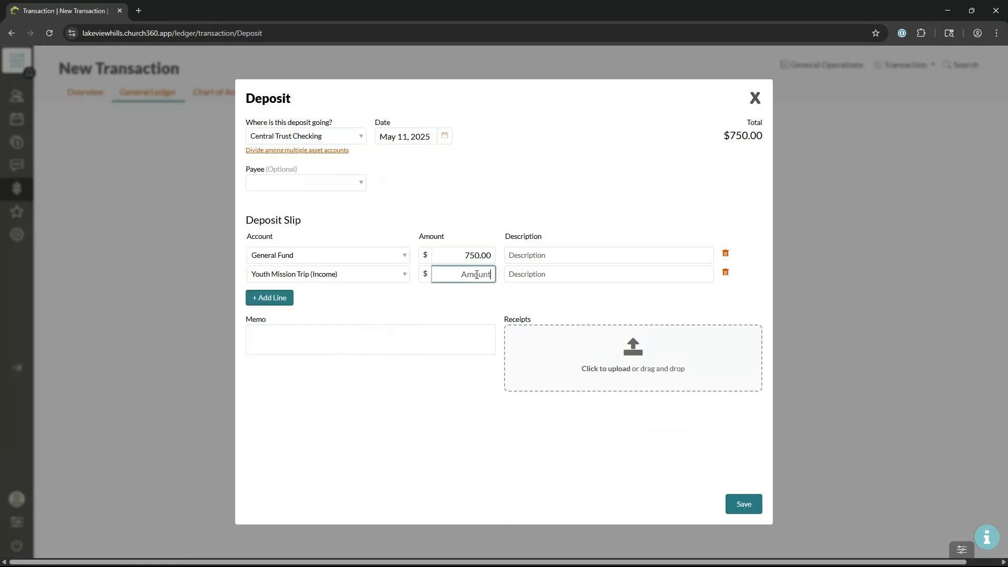
{"action": "type", "text": "250"}
{"action": "left_click", "coordinate": [557, 273]}
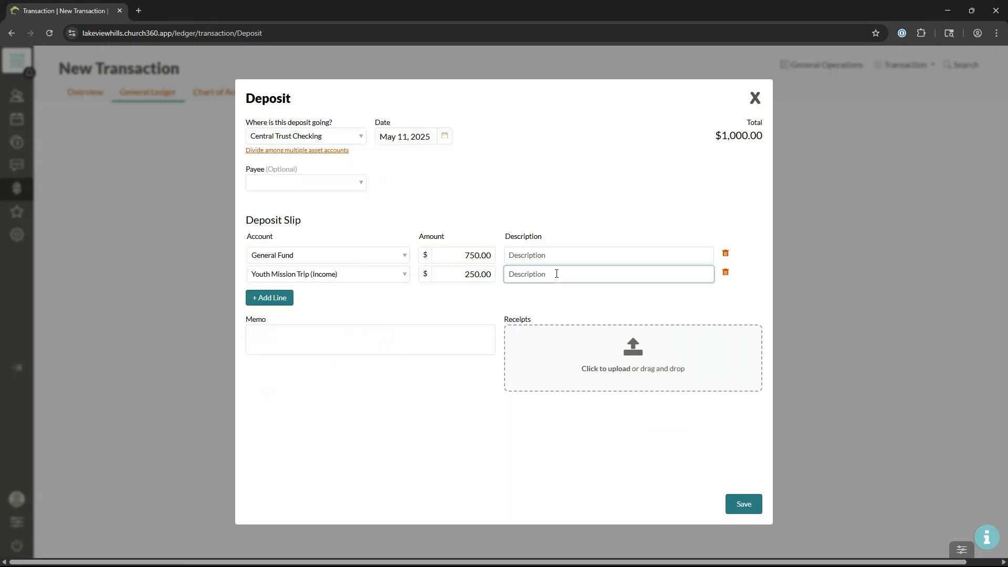
{"action": "type", "text": "Paying for bus rental"}
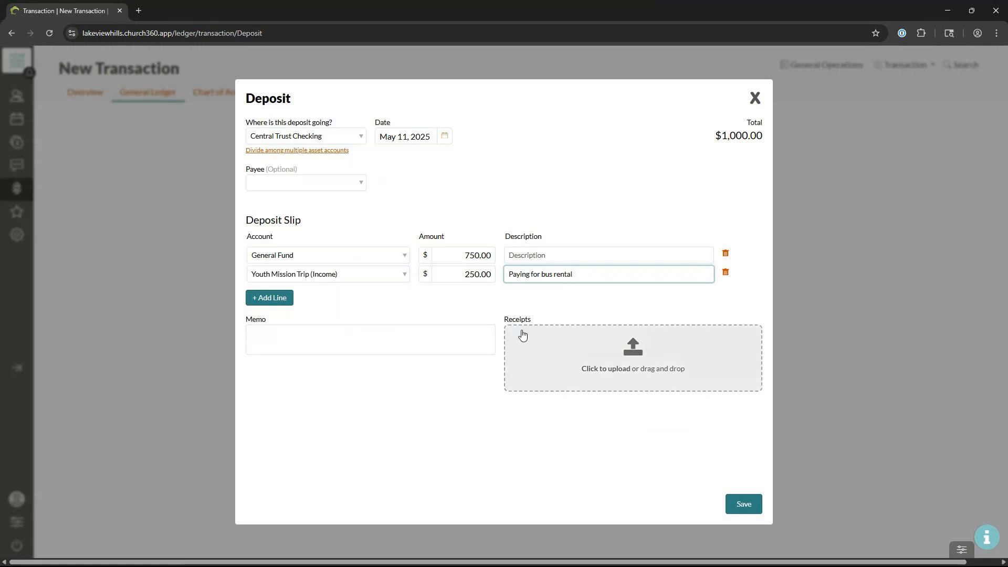
{"action": "left_click", "coordinate": [440, 339]}
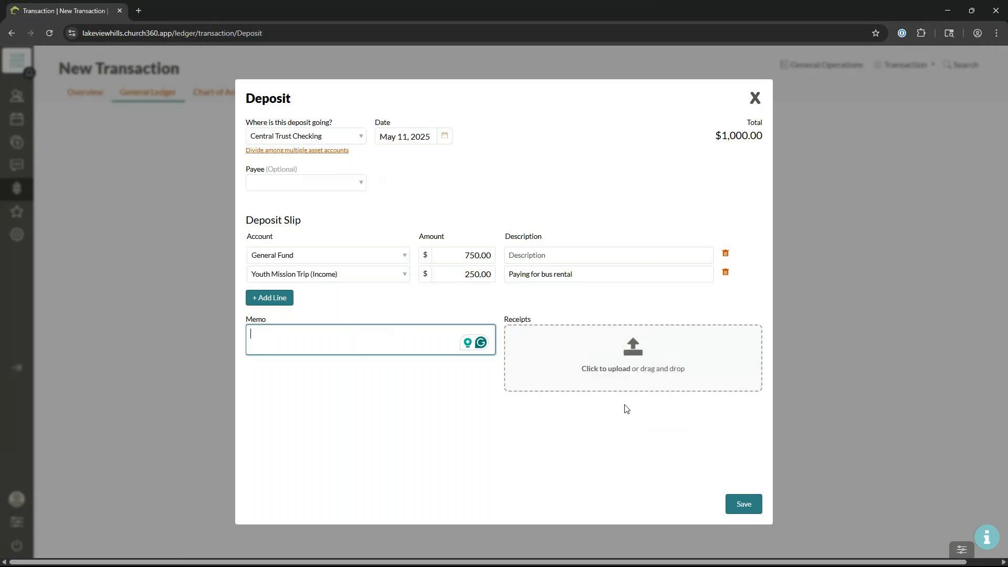
{"action": "left_click", "coordinate": [638, 368]}
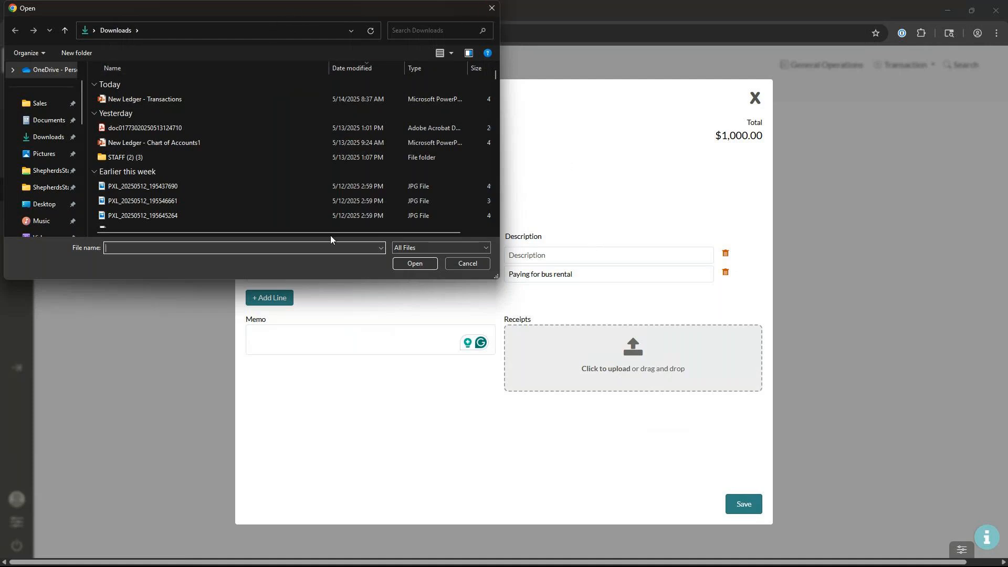
{"action": "left_click", "coordinate": [491, 8]}
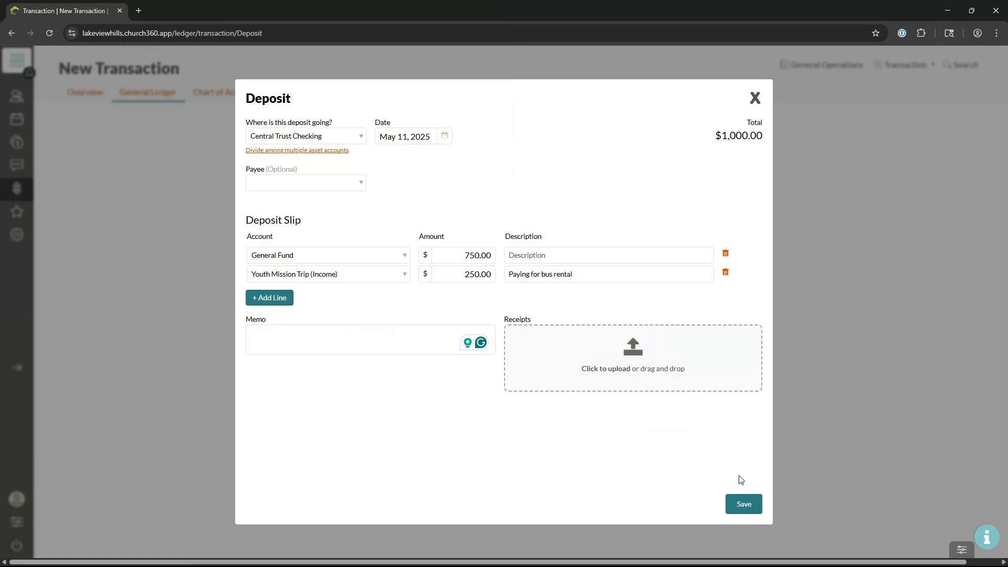
{"action": "left_click", "coordinate": [750, 509]}
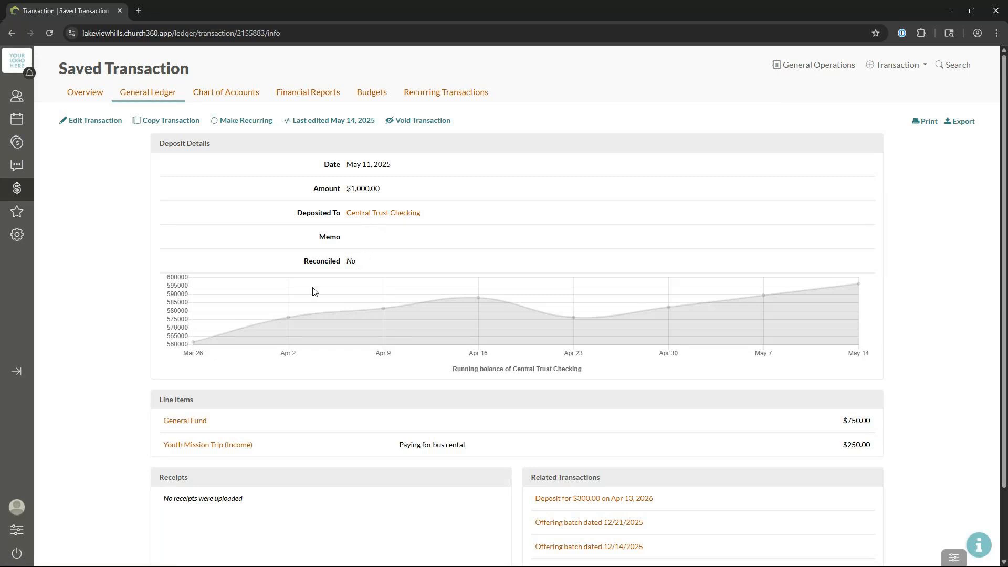
{"action": "mouse_move", "coordinate": [386, 311]}
{"action": "scroll", "coordinate": [331, 393], "scroll_direction": "down", "scroll_amount": 2}
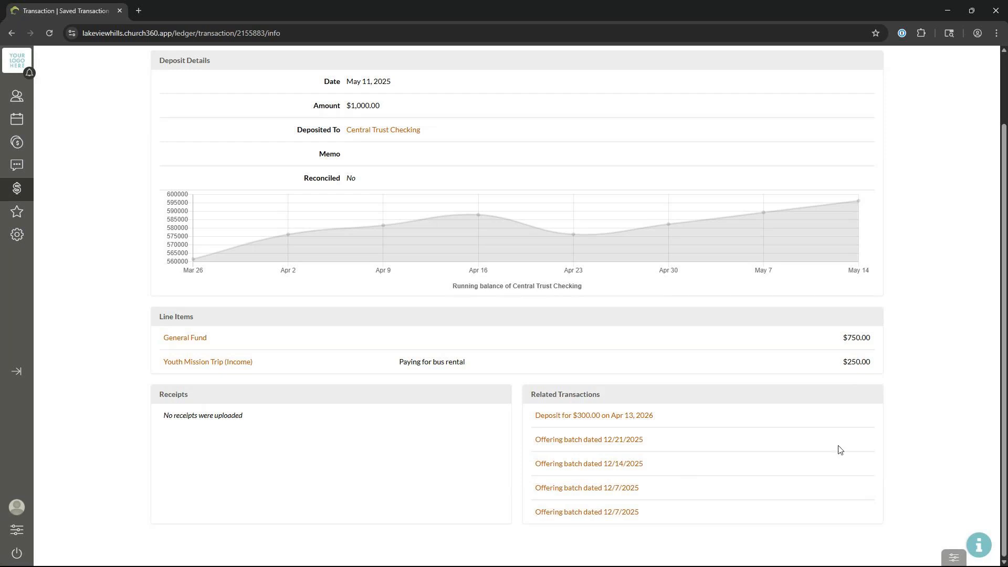
{"action": "scroll", "coordinate": [837, 449], "scroll_direction": "up", "scroll_amount": 2}
{"action": "scroll", "coordinate": [839, 471], "scroll_direction": "down", "scroll_amount": 2}
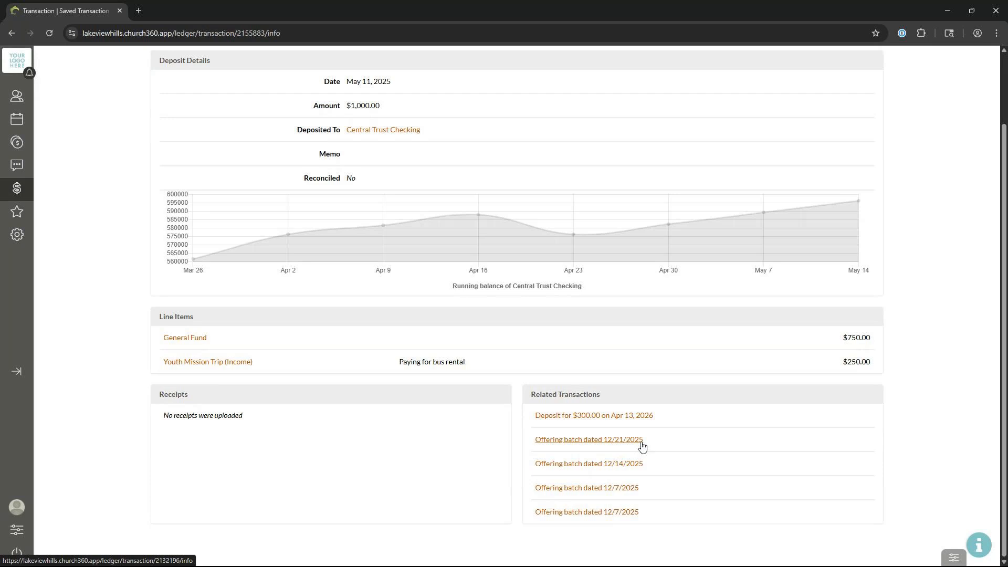
{"action": "scroll", "coordinate": [595, 494], "scroll_direction": "up", "scroll_amount": 2}
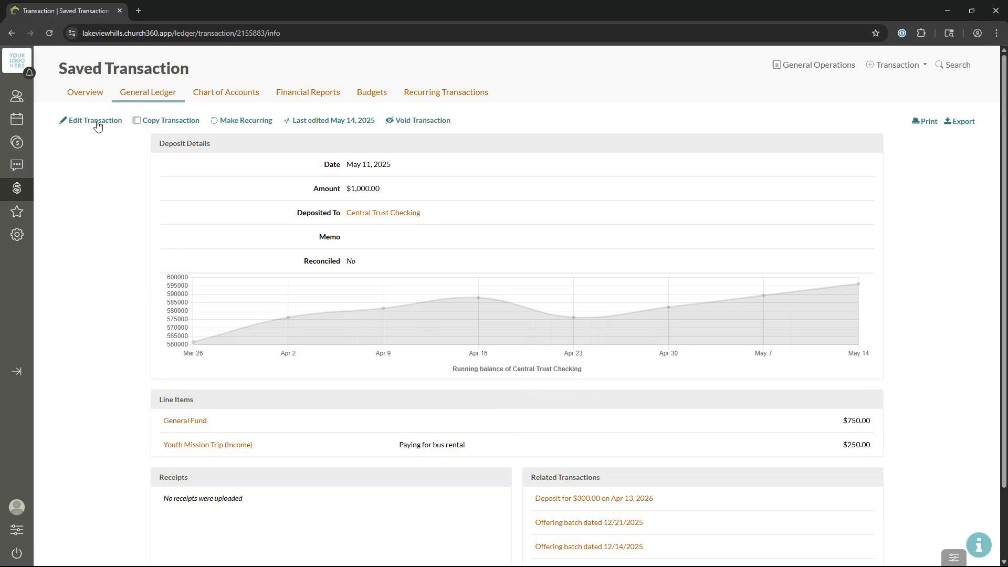
{"action": "left_click", "coordinate": [81, 123]}
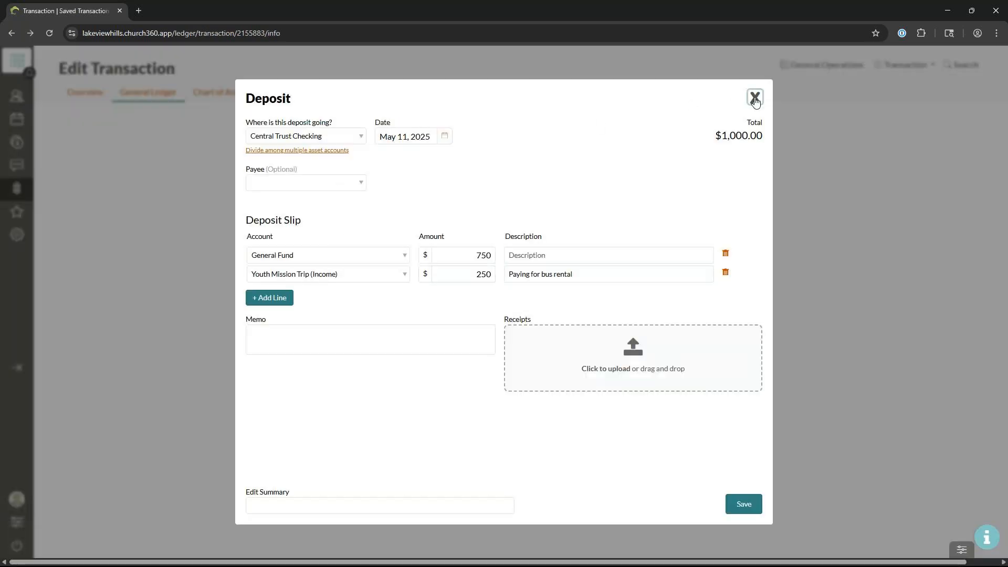
{"action": "left_click", "coordinate": [755, 97]}
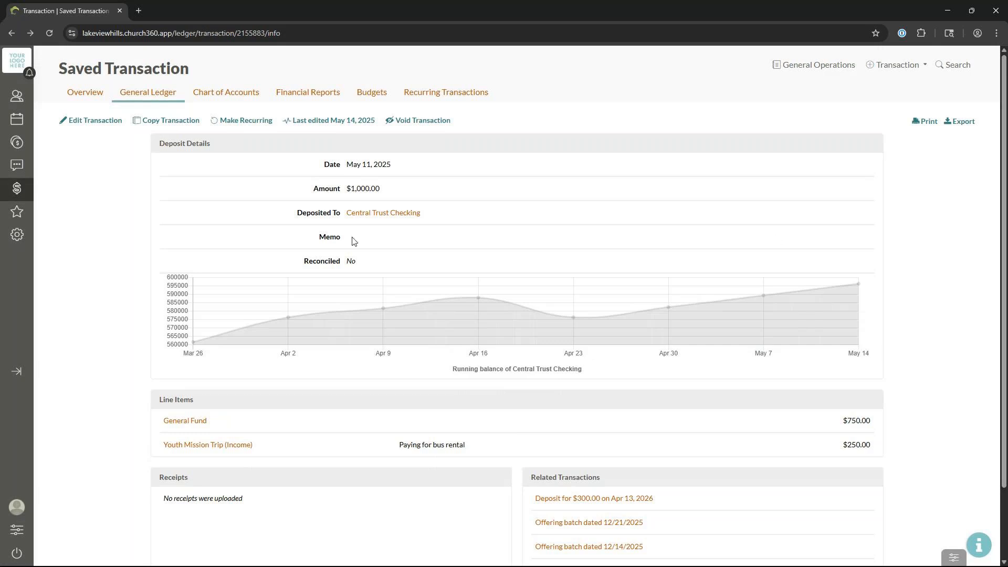
Step: In Offerings, widen the date range back several weeks and open the May 11 batch
{"action": "left_click", "coordinate": [24, 151]}
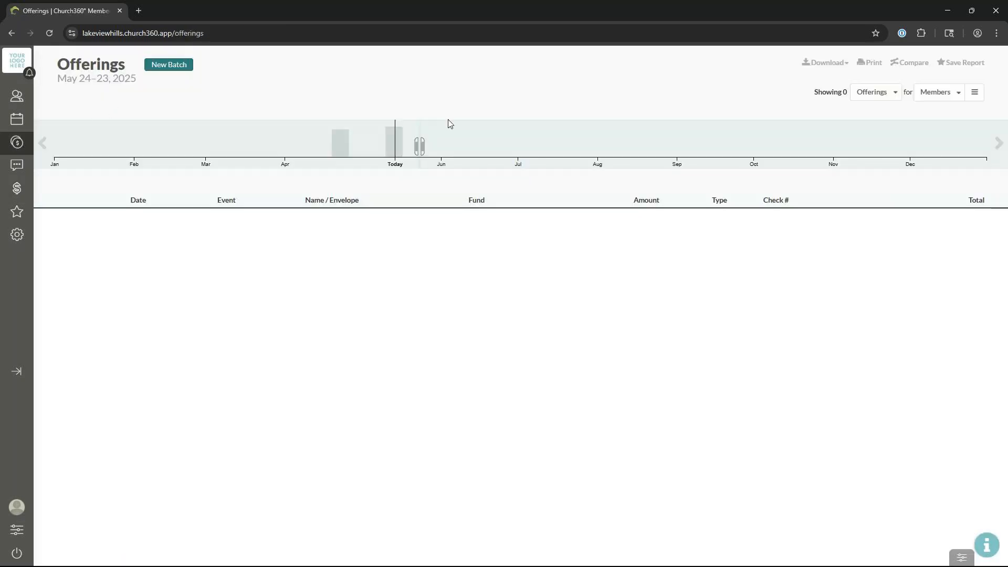
{"action": "left_click_drag", "start_coordinate": [420, 145], "coordinate": [384, 145]}
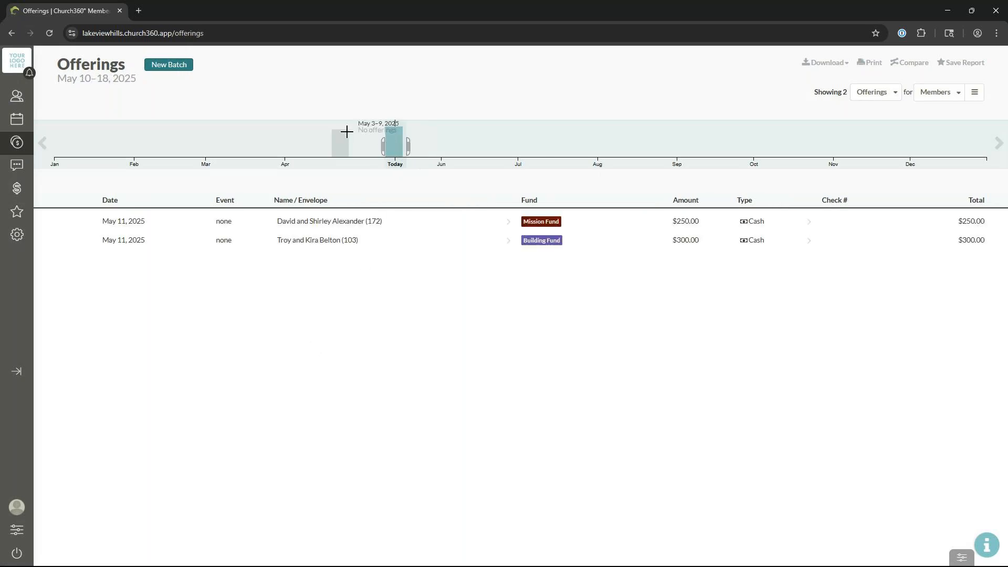
{"action": "left_click_drag", "start_coordinate": [383, 146], "coordinate": [376, 146]}
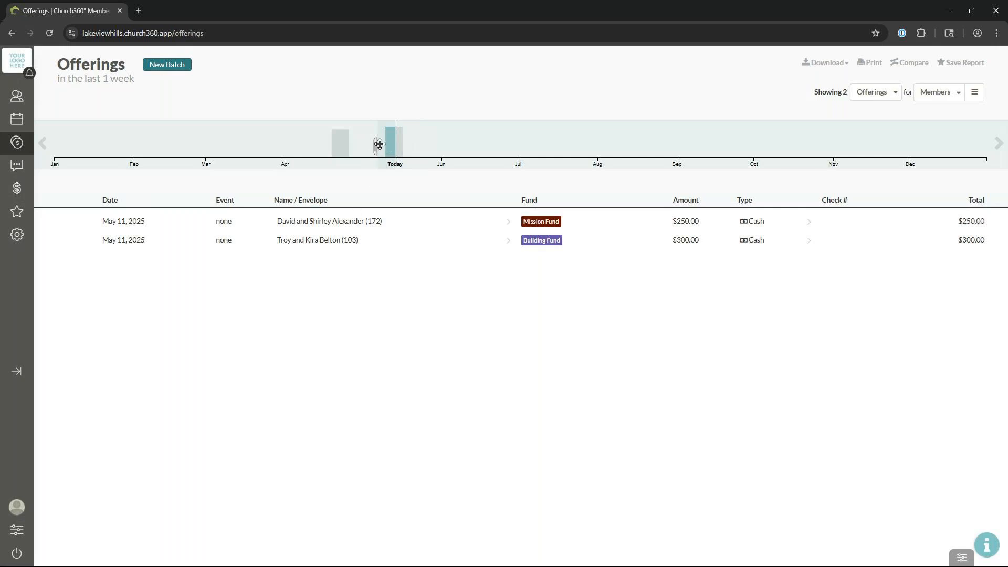
{"action": "left_click_drag", "start_coordinate": [374, 146], "coordinate": [322, 145]}
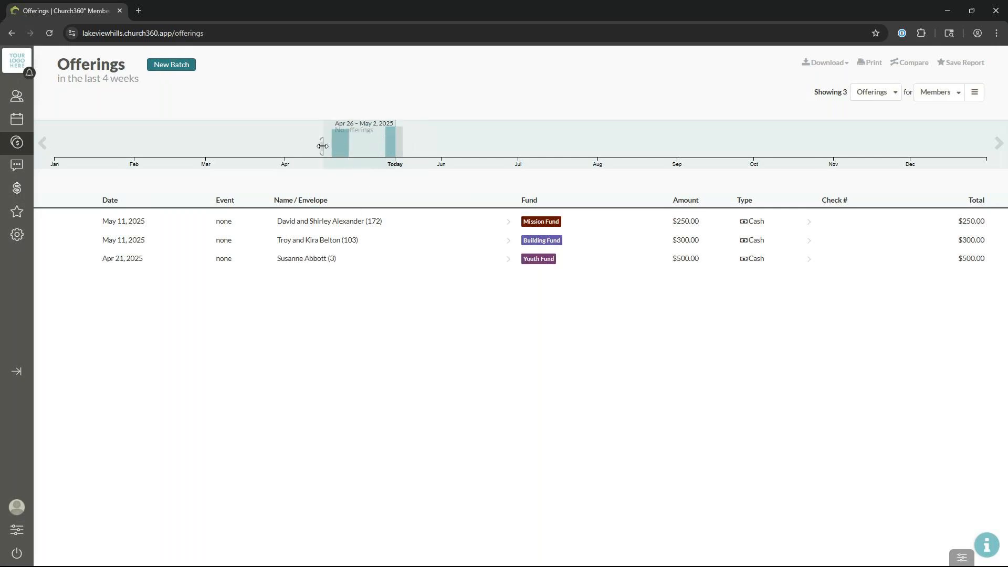
{"action": "left_click", "coordinate": [170, 237]}
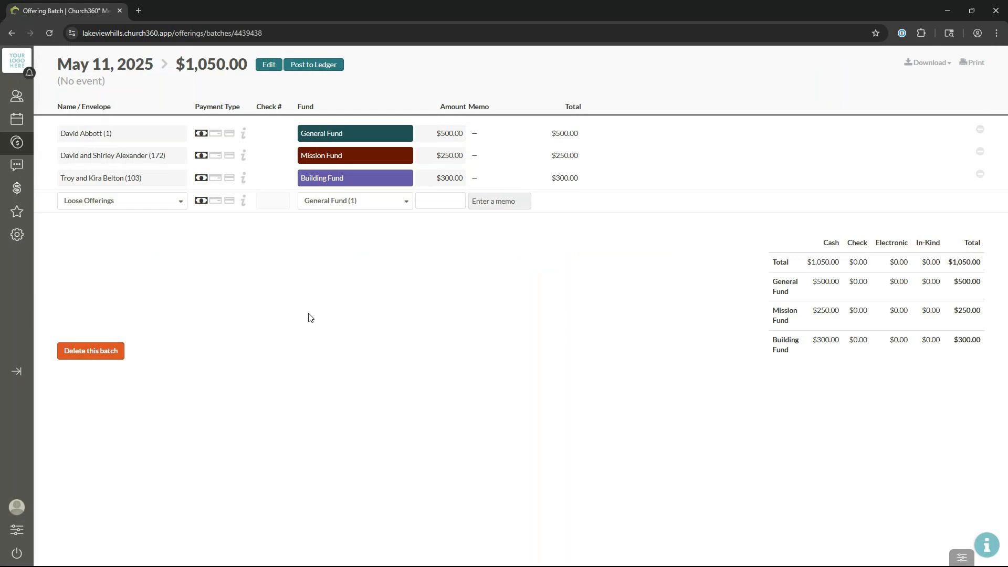
Step: Post the May 11 offering batch to the ledger and review the pending transactions
{"action": "left_click", "coordinate": [317, 69]}
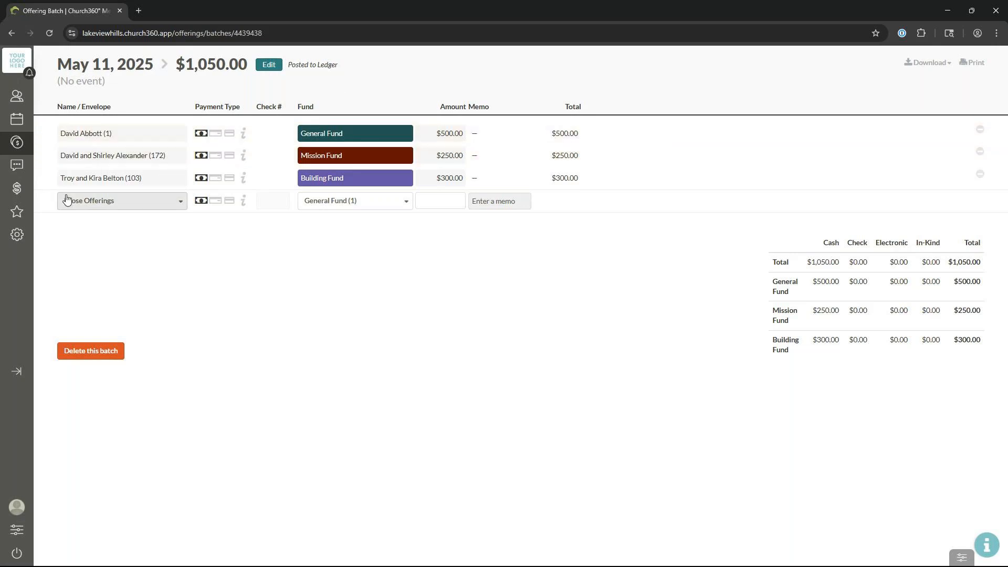
{"action": "left_click", "coordinate": [20, 190]}
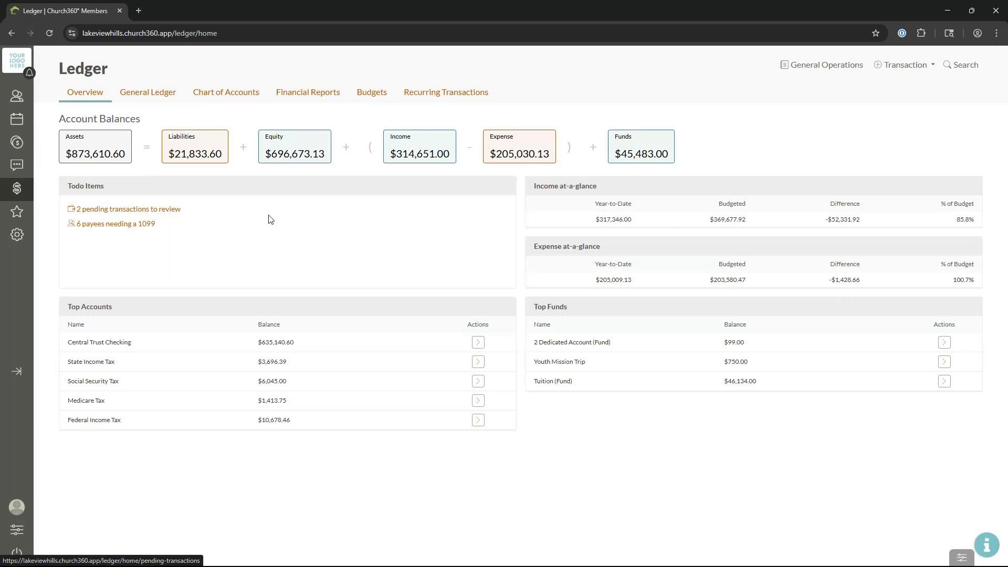
{"action": "left_click", "coordinate": [164, 209]}
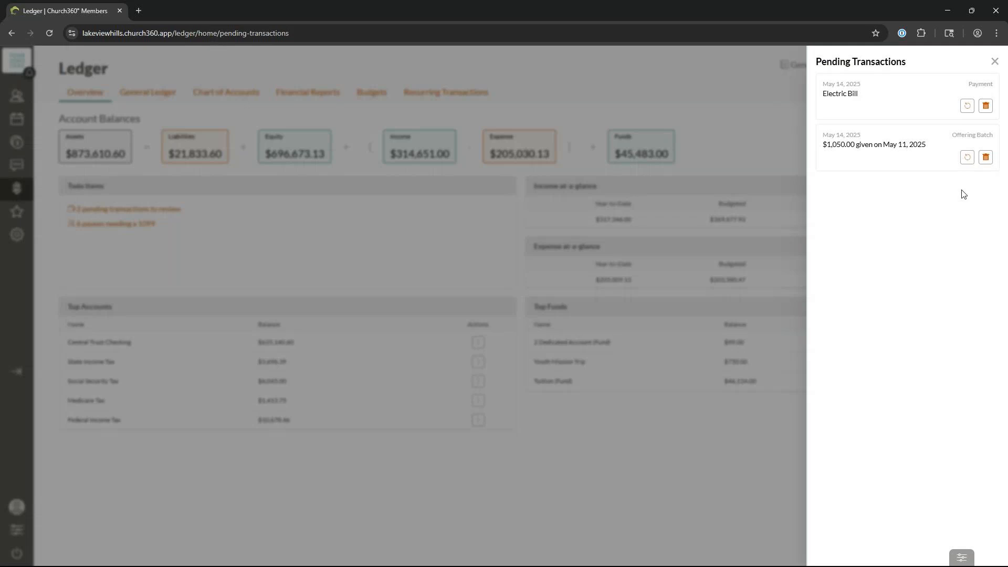
Step: Create a deposit transaction from the pending $1,050.00 Offering Batch item
{"action": "left_click", "coordinate": [967, 162]}
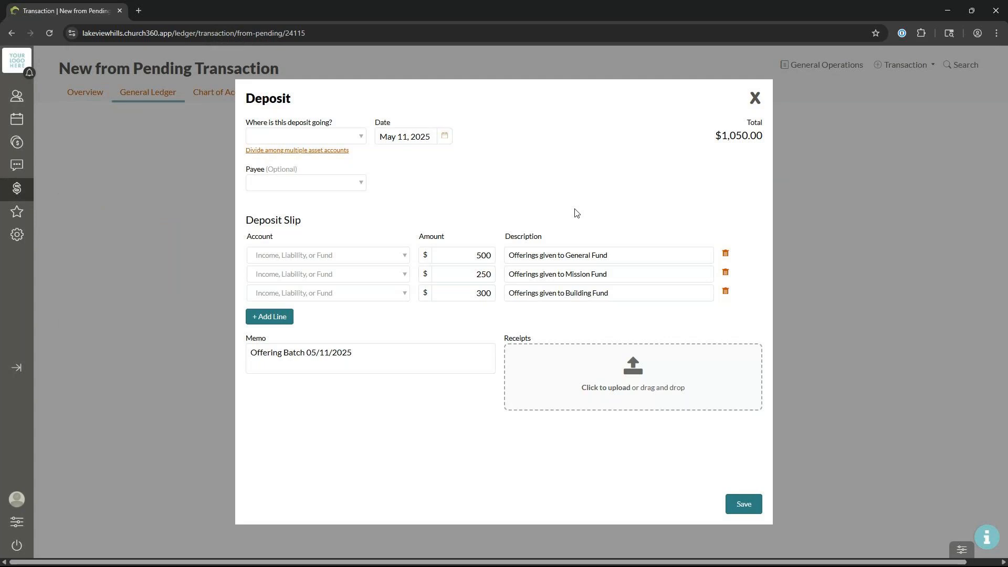
Step: Send the deposit to Central Trust Checking and assign the first line to General Fund
{"action": "left_click", "coordinate": [346, 137]}
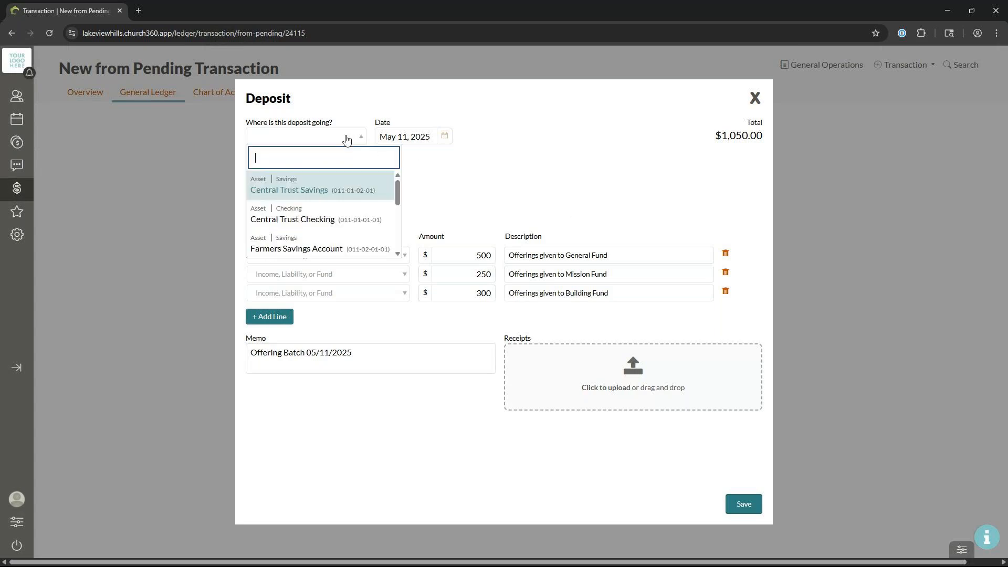
{"action": "left_click", "coordinate": [354, 213]}
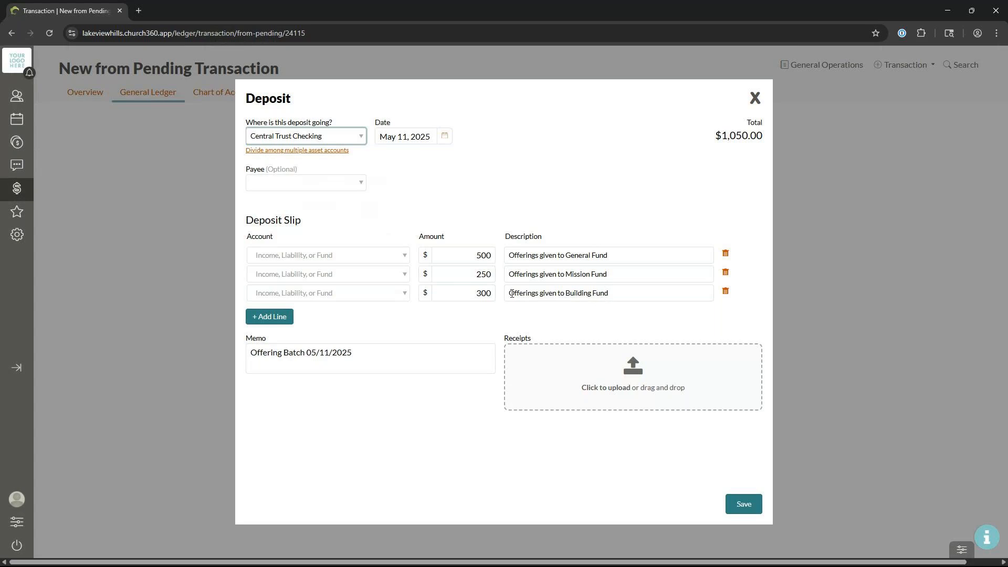
{"action": "left_click", "coordinate": [406, 259]}
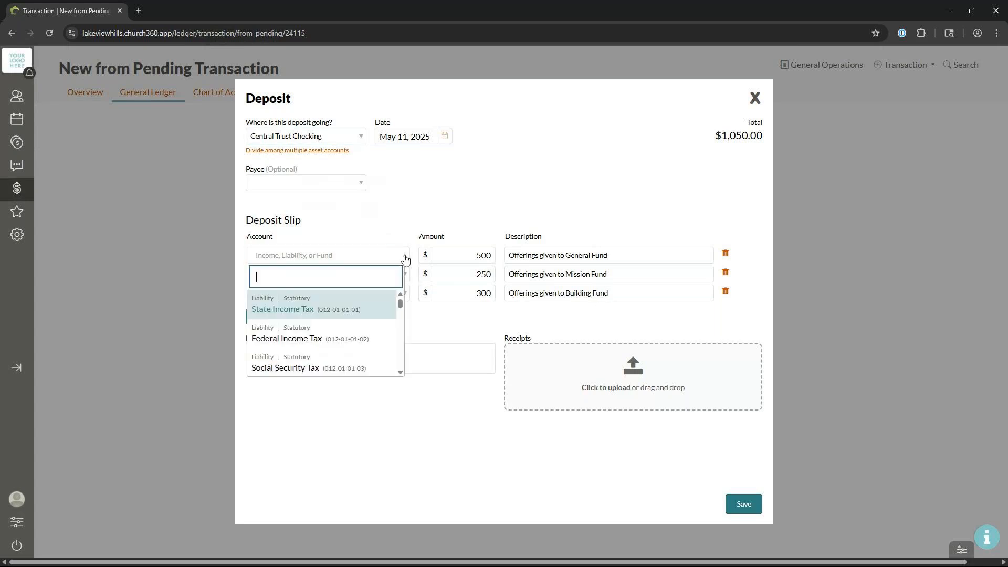
{"action": "type", "text": "gen"}
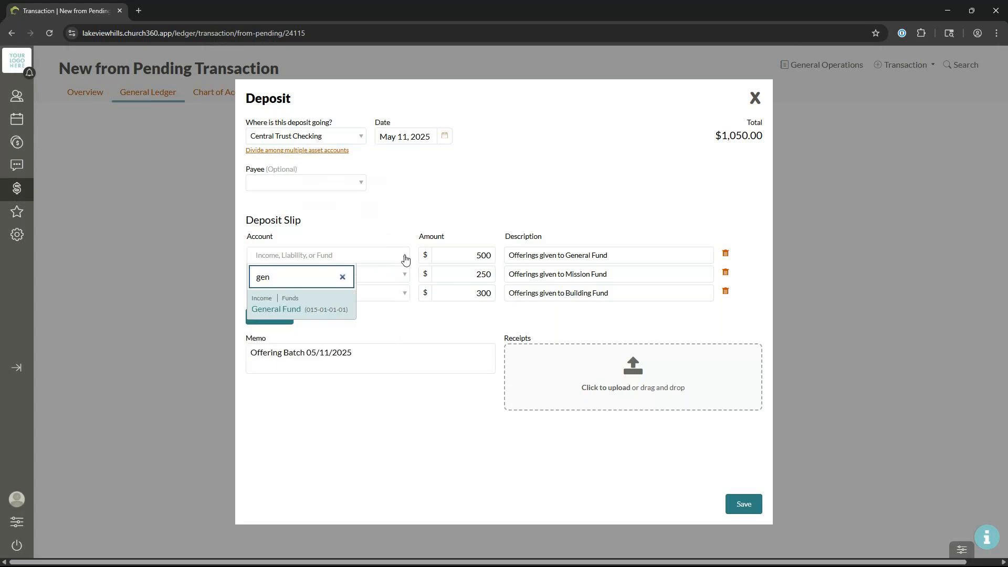
{"action": "left_click", "coordinate": [315, 309]}
Step: Assign the second and third lines to Mission Fund and Building Fund, then check the batch memo
{"action": "left_click", "coordinate": [403, 274]}
{"action": "type", "text": "miss"}
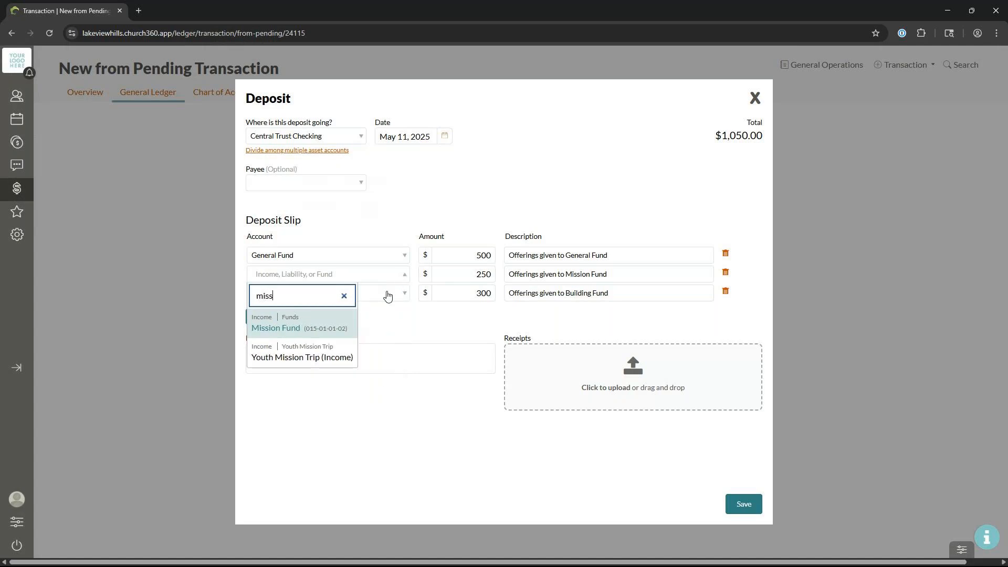
{"action": "left_click", "coordinate": [317, 327]}
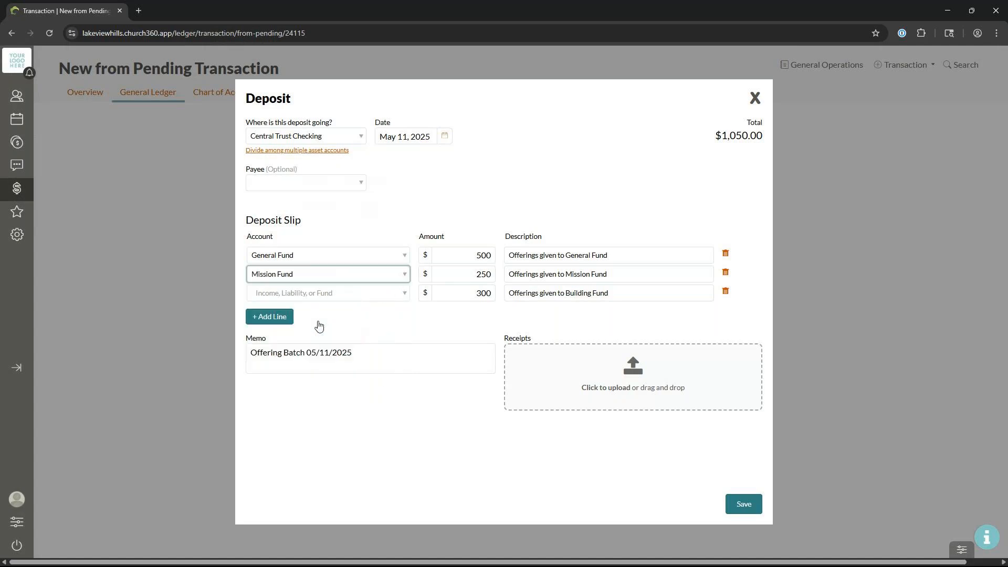
{"action": "left_click", "coordinate": [395, 297]}
{"action": "type", "text": "buil"}
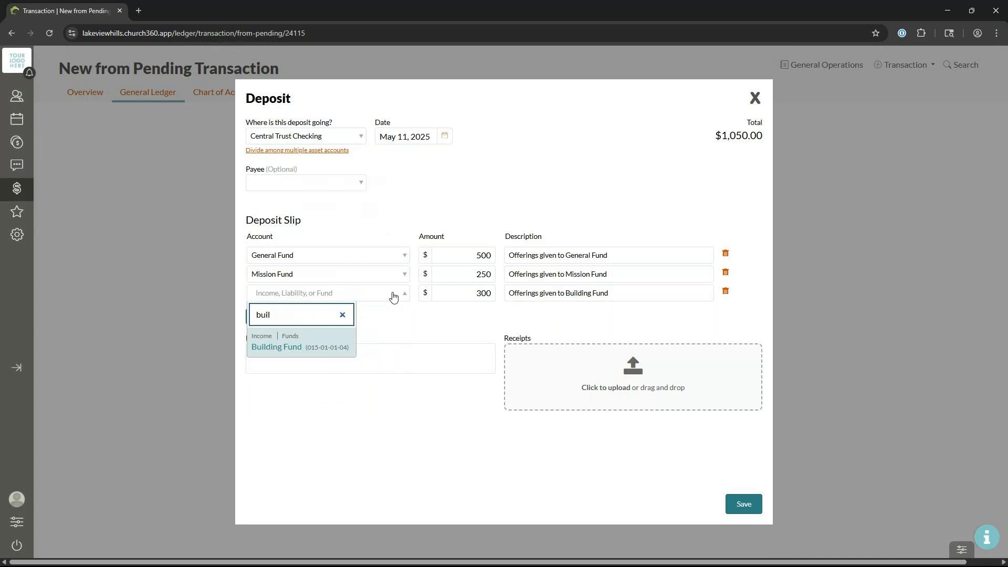
{"action": "left_click", "coordinate": [303, 342]}
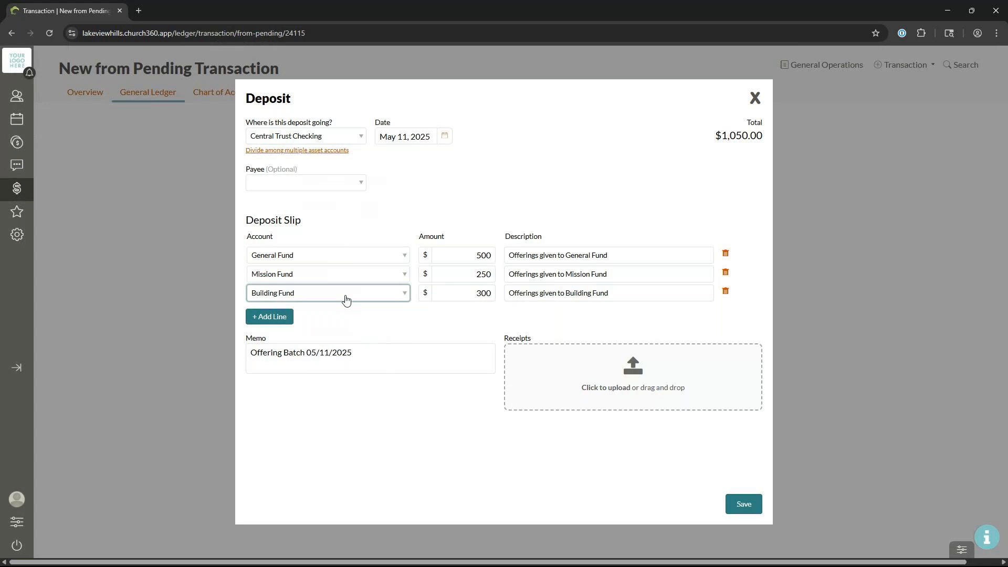
{"action": "left_click", "coordinate": [358, 357]}
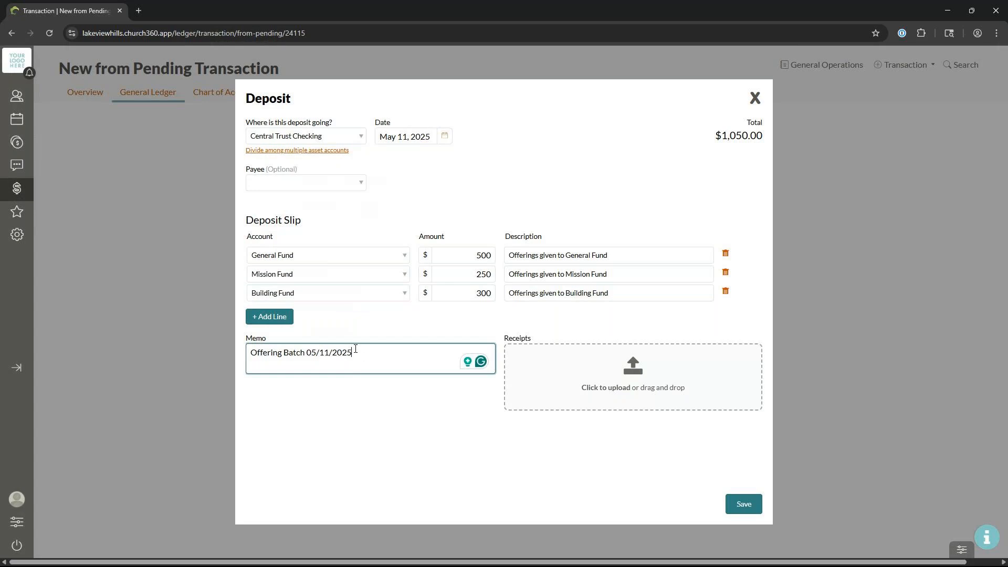
Step: Save the $1,050.00 offering-batch deposit into Central Trust Checking
{"action": "left_click", "coordinate": [735, 503]}
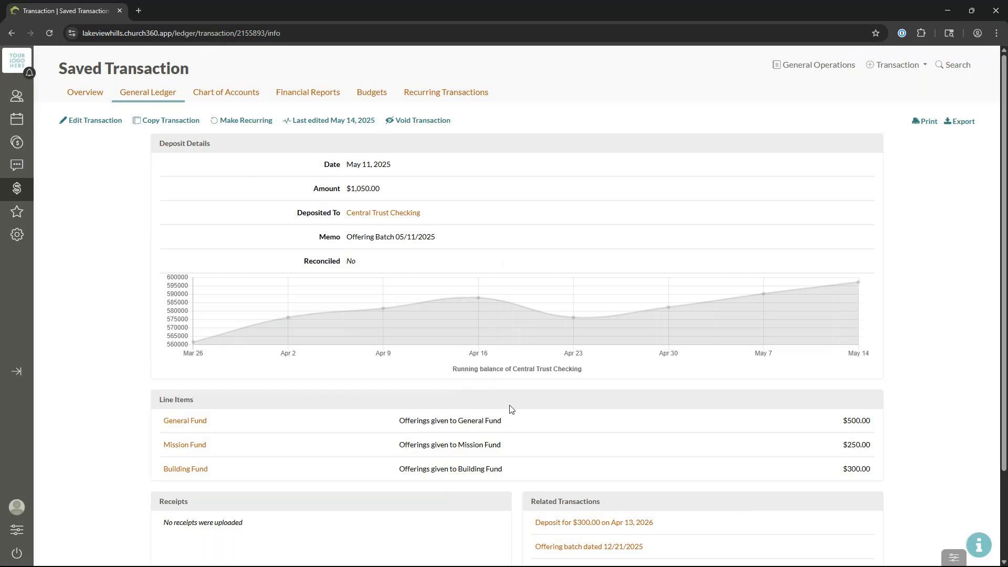
Step: Open the General Ledger transaction list and clear the Allied Trash & Recycling payee filter
{"action": "left_click", "coordinate": [91, 101]}
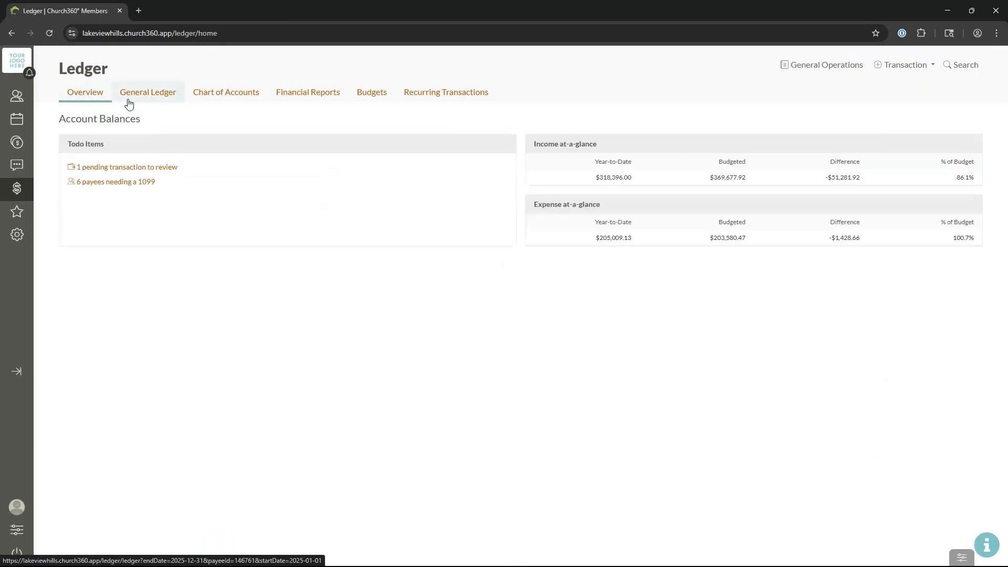
{"action": "left_click", "coordinate": [128, 104]}
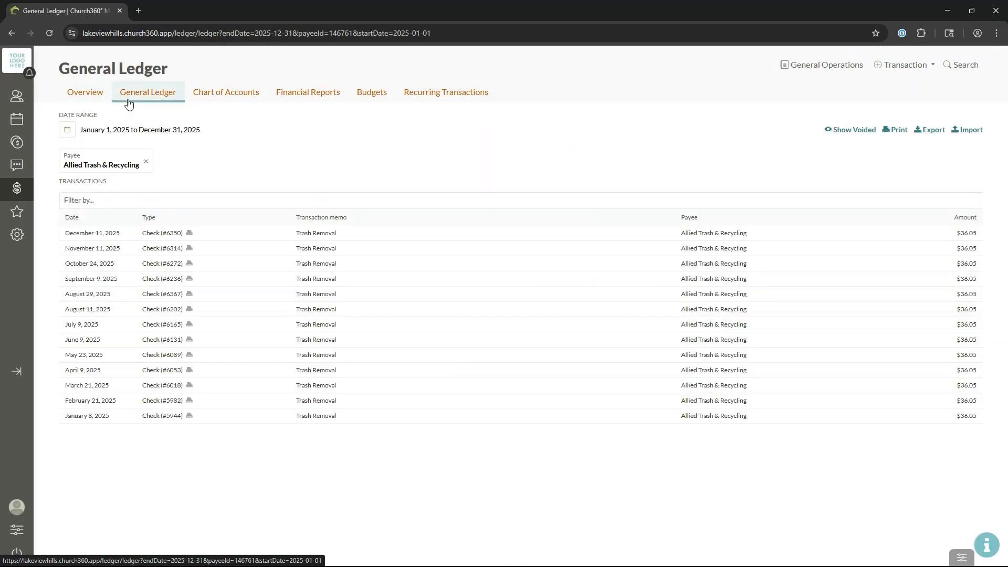
{"action": "left_click", "coordinate": [145, 161]}
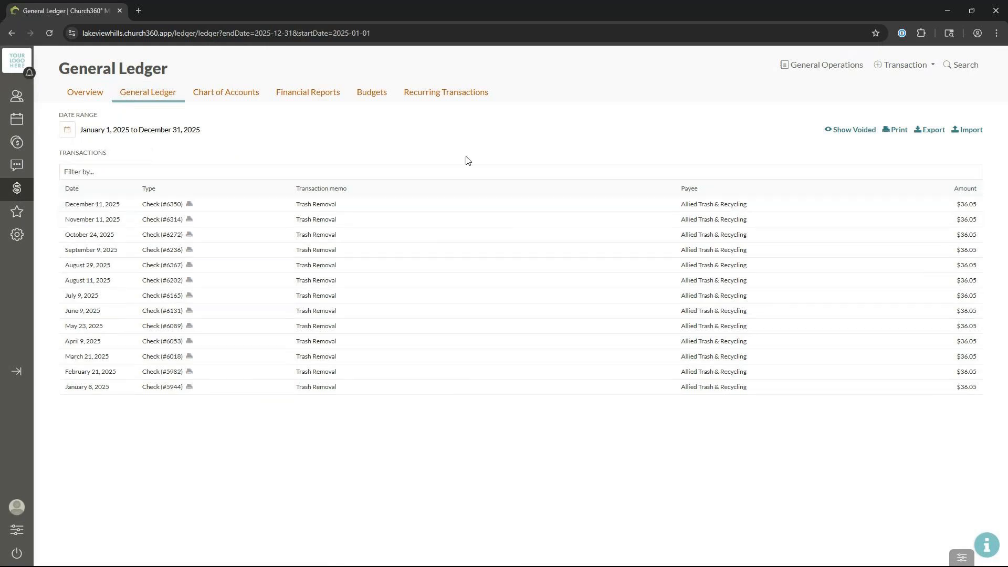
{"action": "left_click", "coordinate": [65, 132]}
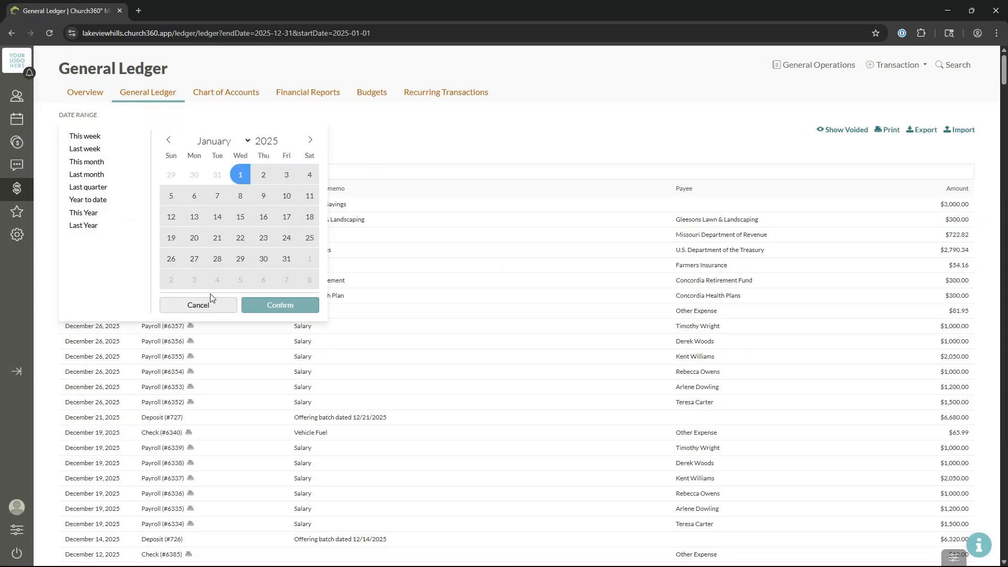
{"action": "left_click", "coordinate": [198, 305]}
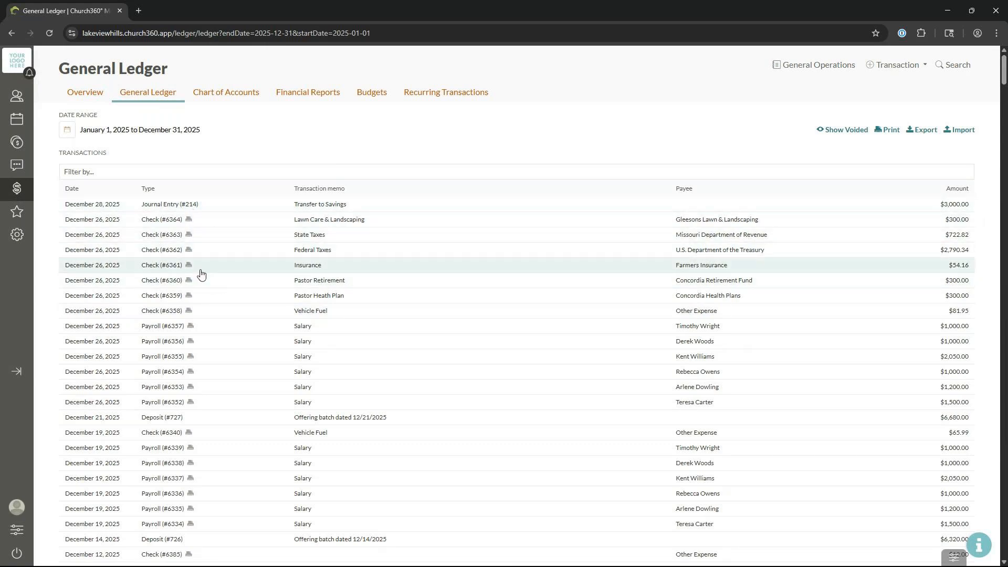
{"action": "scroll", "coordinate": [200, 315], "scroll_direction": "down", "scroll_amount": 5}
{"action": "scroll", "coordinate": [199, 319], "scroll_direction": "up", "scroll_amount": 5}
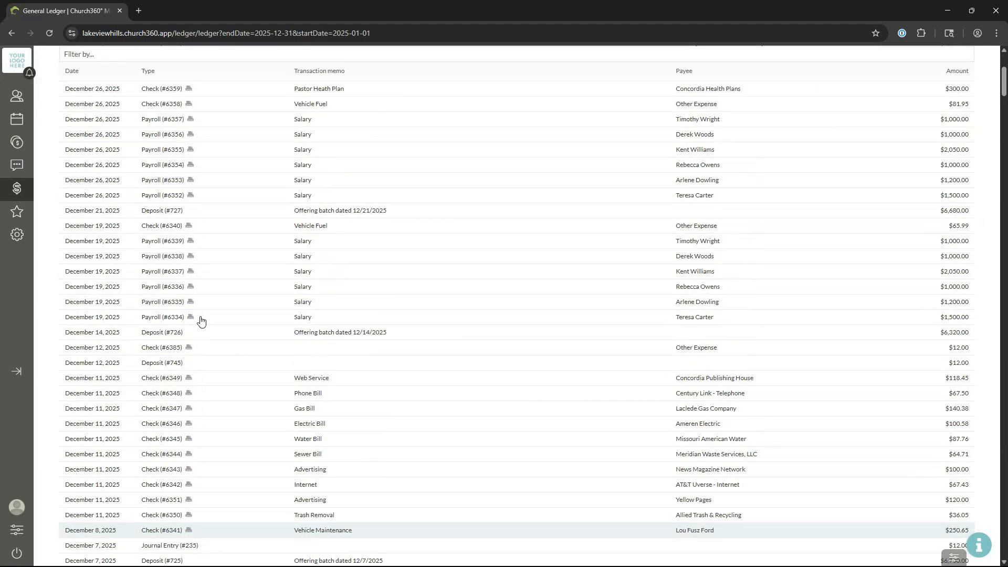
Step: Set the ledger date range to This month (May 1–31, 2025) and review the list
{"action": "left_click", "coordinate": [161, 150]}
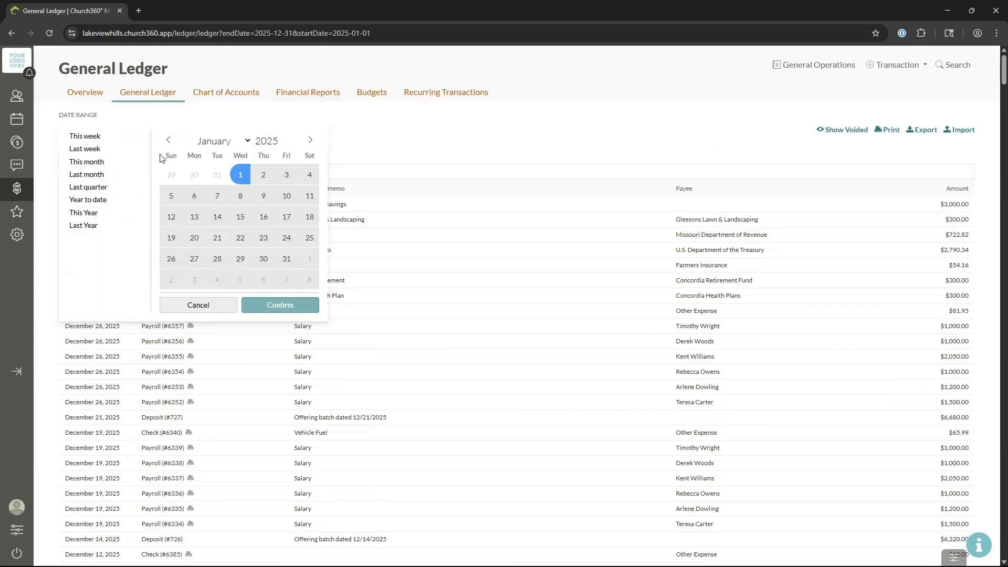
{"action": "left_click", "coordinate": [96, 162]}
{"action": "left_click", "coordinate": [275, 304]}
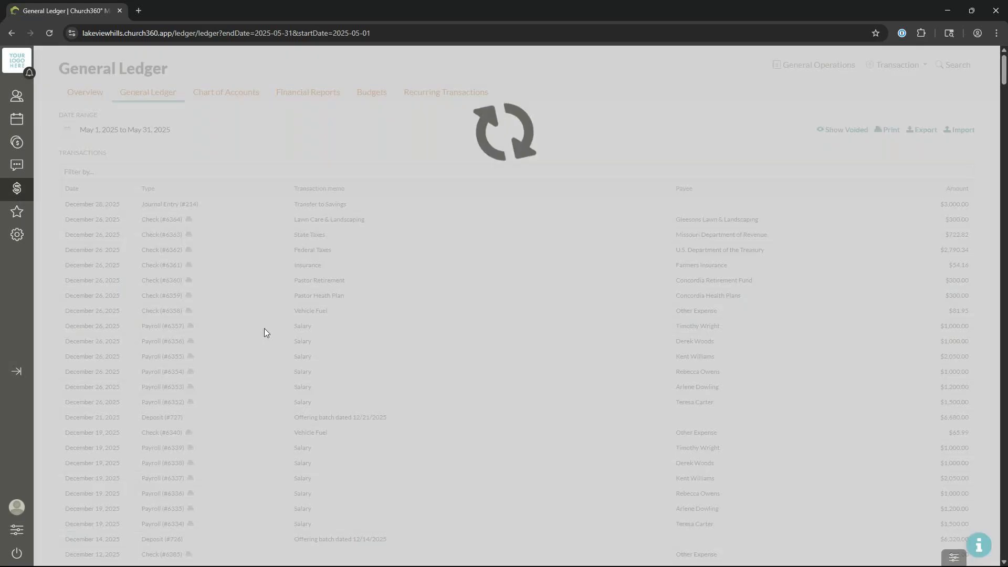
{"action": "scroll", "coordinate": [264, 331], "scroll_direction": "down", "scroll_amount": 2}
{"action": "scroll", "coordinate": [265, 331], "scroll_direction": "down", "scroll_amount": 3}
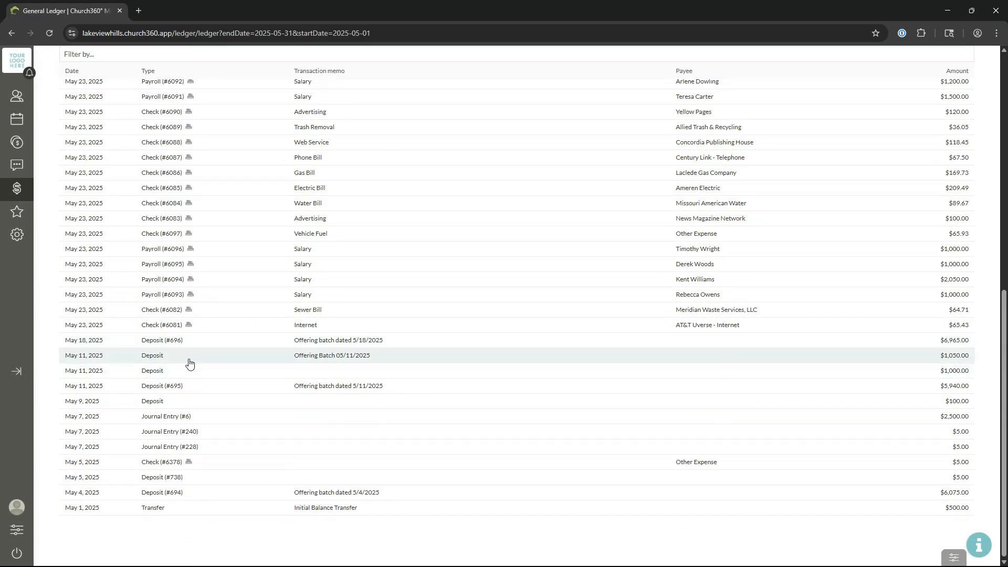
Step: Expand the May 11 $1,050.00 deposit and open its Saved Transaction page
{"action": "left_click", "coordinate": [189, 364]}
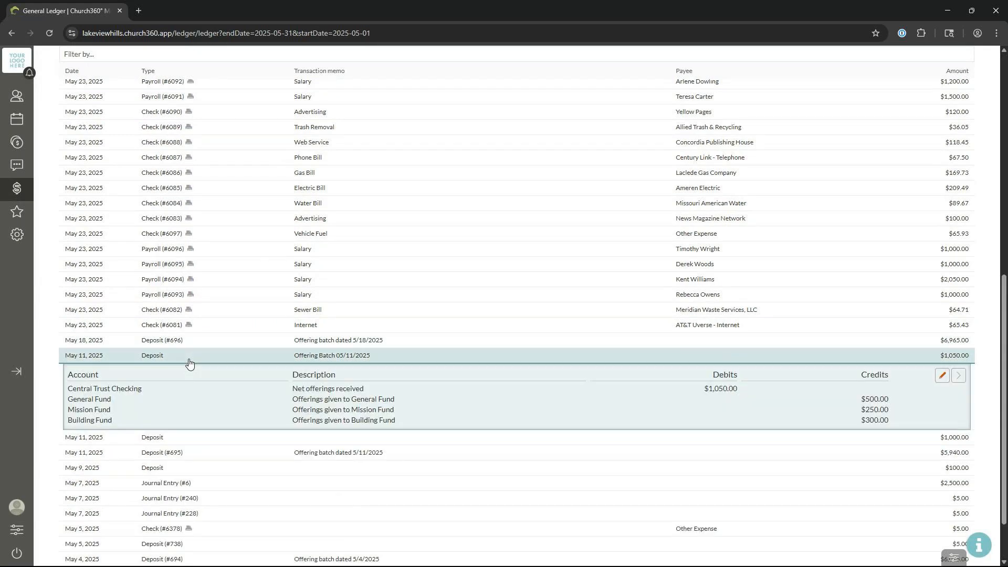
{"action": "left_click", "coordinate": [956, 380]}
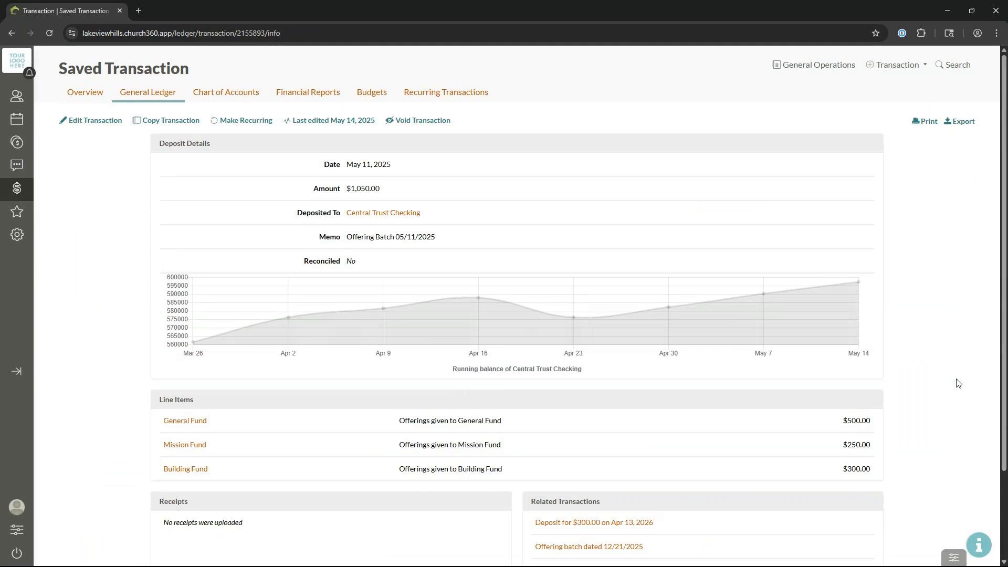
Step: Return from the saved $1,050.00 deposit to the Ledger overview
{"action": "left_click", "coordinate": [99, 94]}
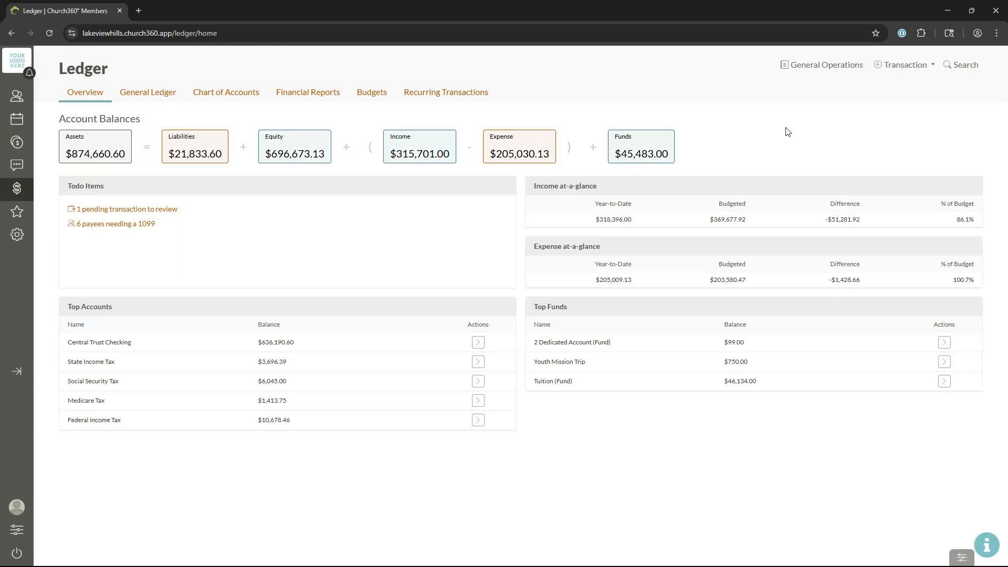
Step: Choose Check from the new Transaction dropdown to begin a check
{"action": "left_click", "coordinate": [911, 68]}
{"action": "left_click", "coordinate": [897, 124]}
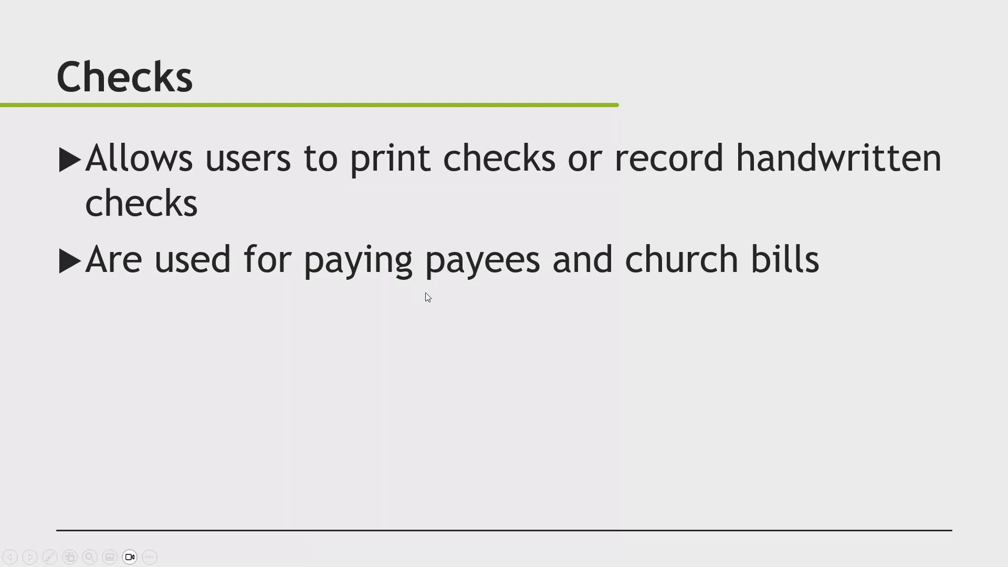
{"action": "key", "text": "Right"}
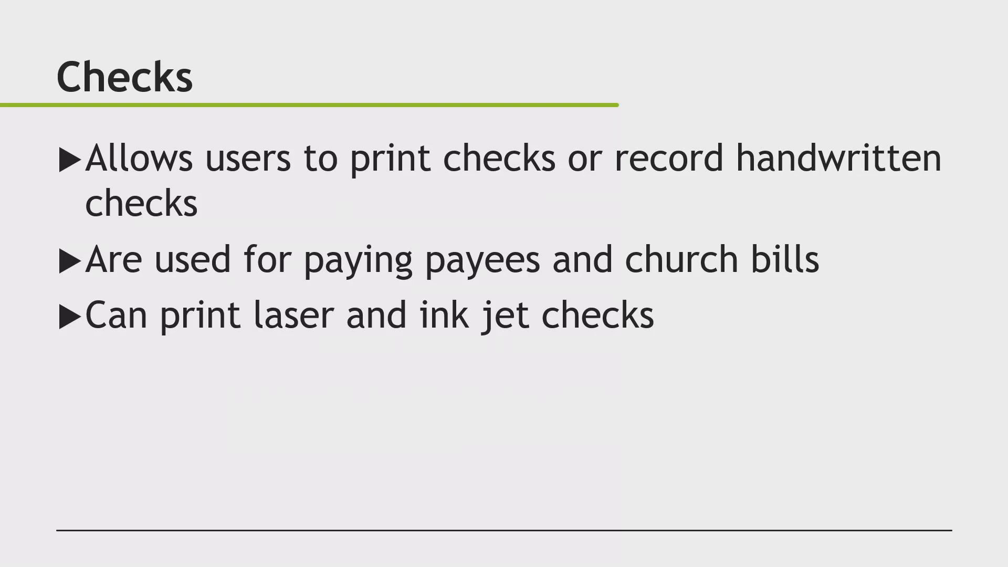
{"action": "key", "text": "Right"}
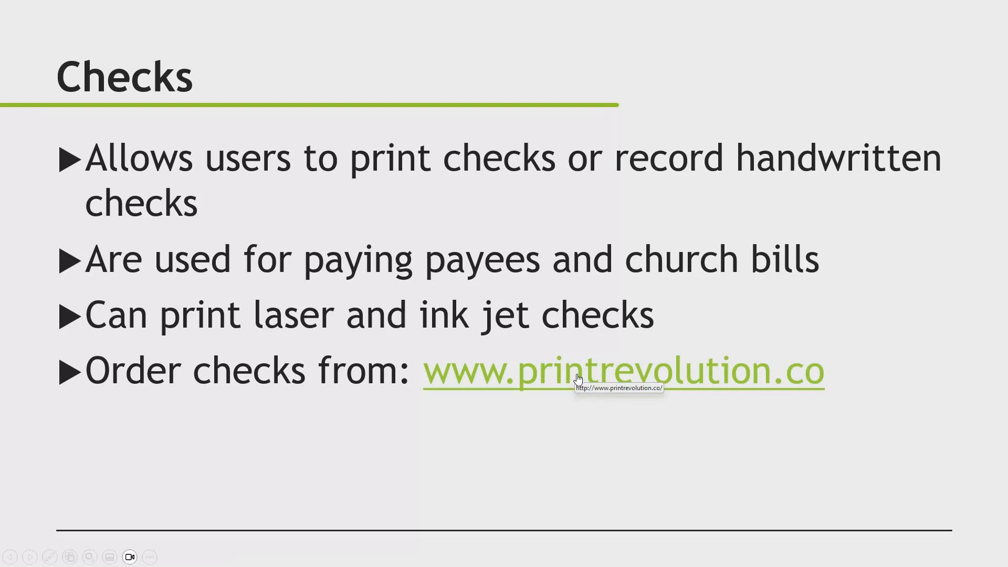
{"action": "left_click", "coordinate": [576, 375]}
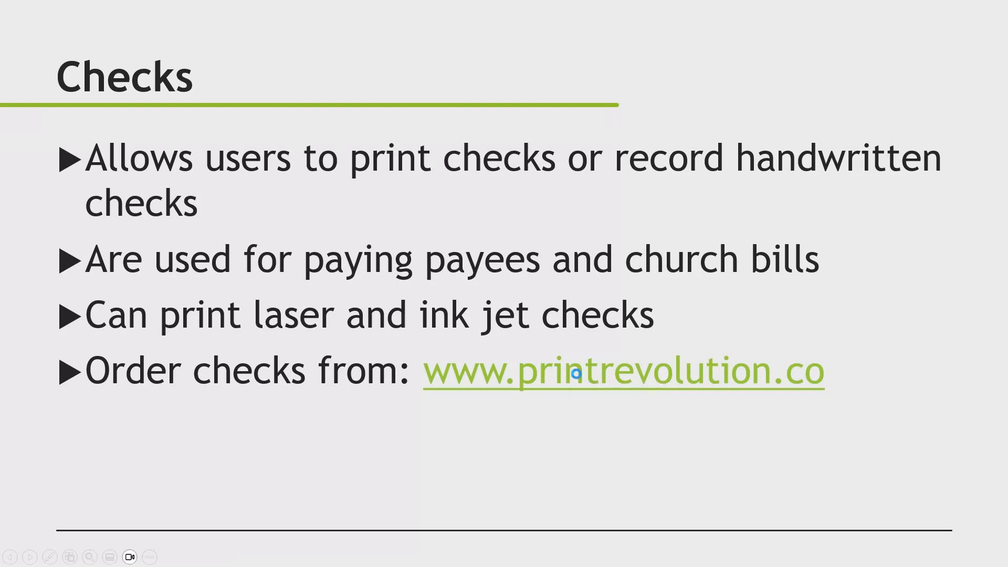
Step: Allow the link, go to Print Revolution's Checks page and show the Church Checks options
{"action": "left_click", "coordinate": [589, 321]}
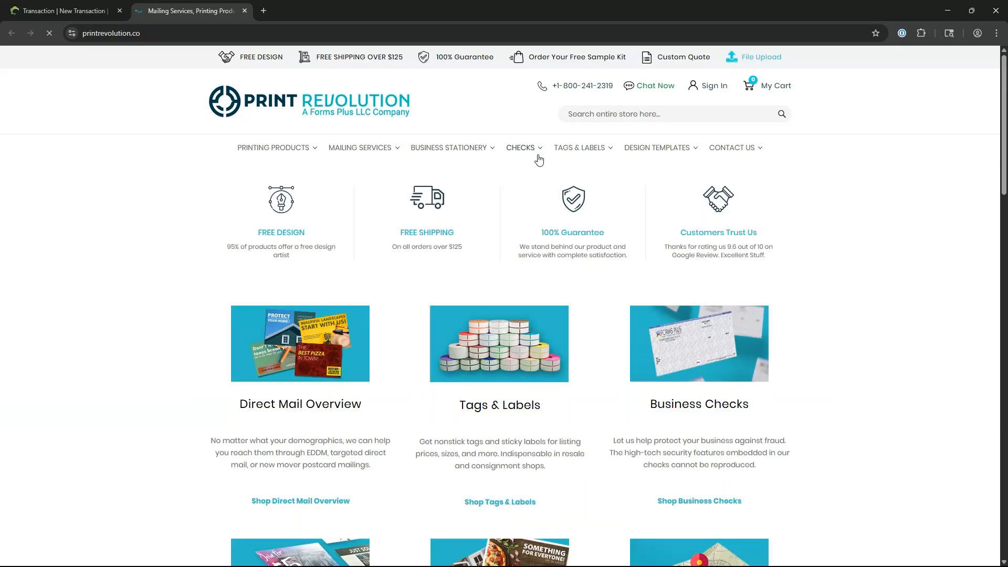
{"action": "left_click", "coordinate": [539, 157]}
{"action": "mouse_move", "coordinate": [522, 168]}
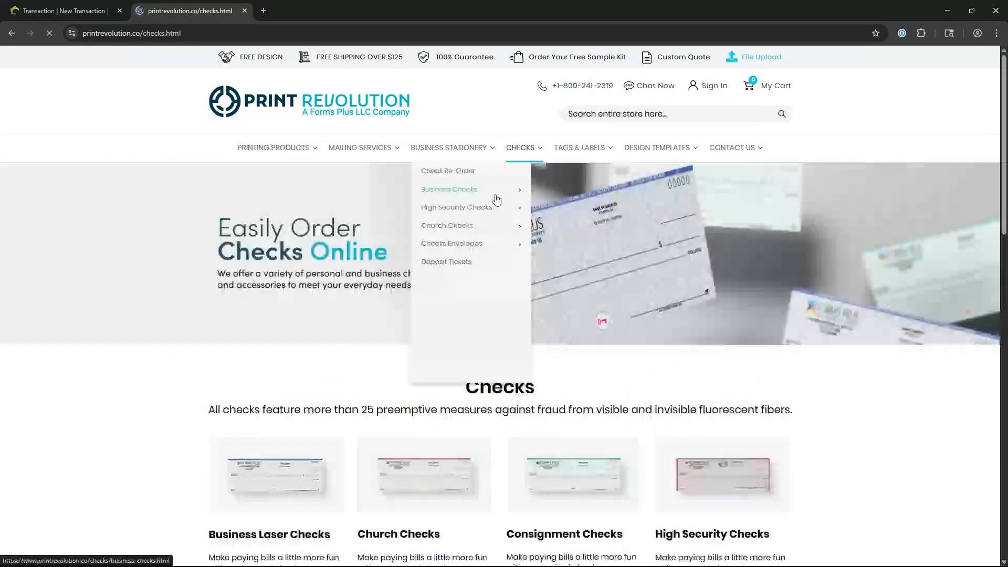
{"action": "mouse_move", "coordinate": [486, 225]}
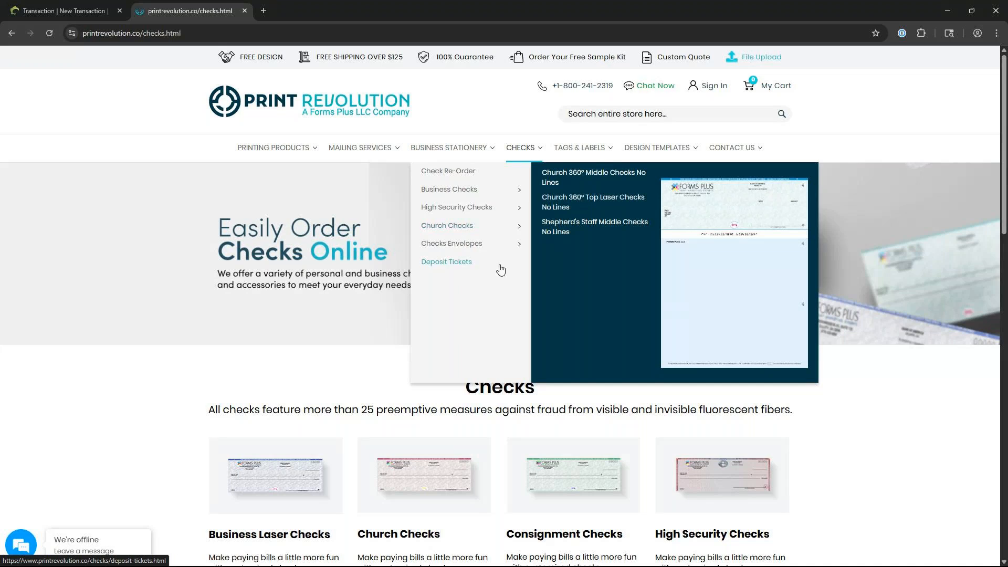
Step: Back in Church360, draw the new check 6386 from Central Trust Checking
{"action": "left_click", "coordinate": [55, 11]}
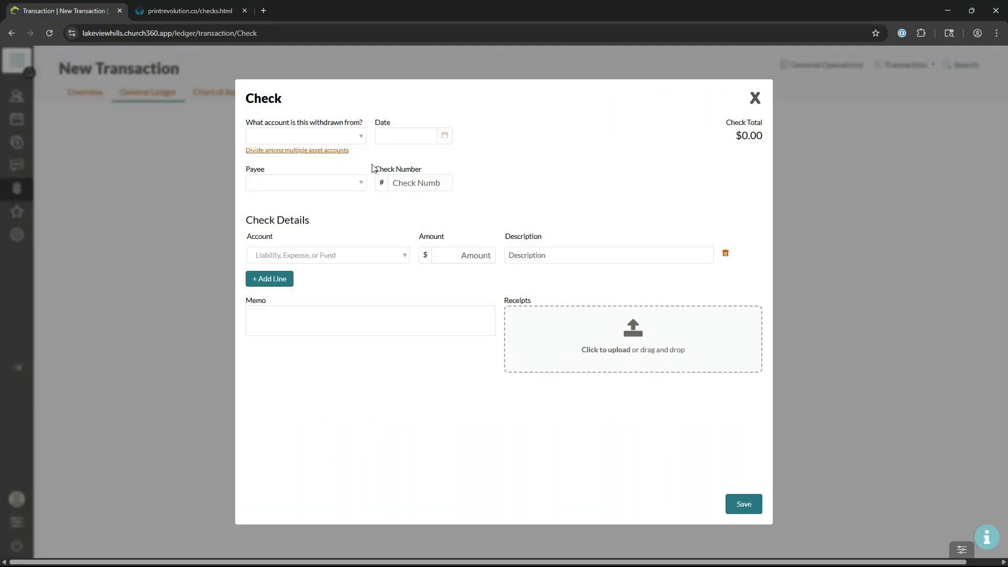
{"action": "left_click", "coordinate": [362, 138]}
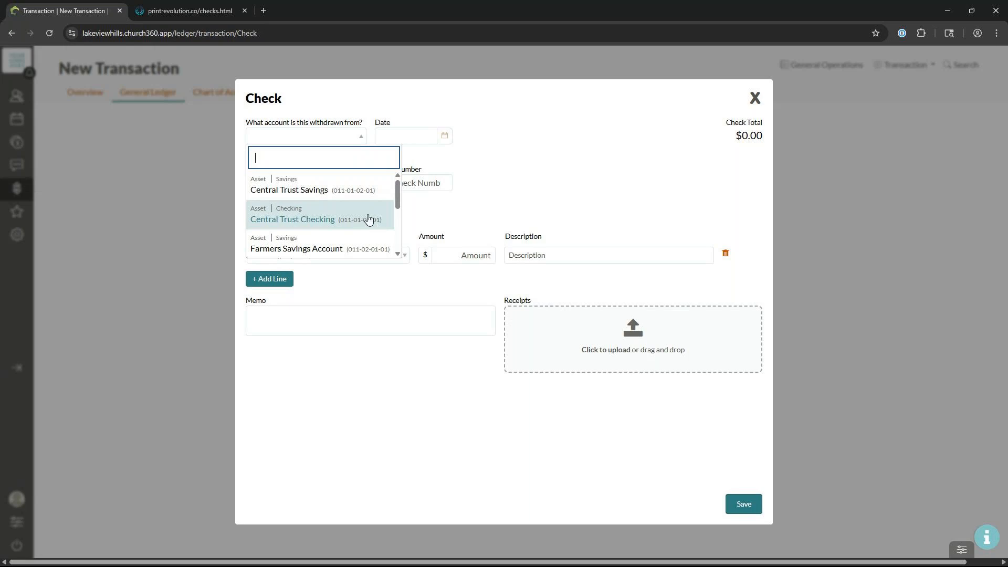
{"action": "left_click", "coordinate": [324, 225]}
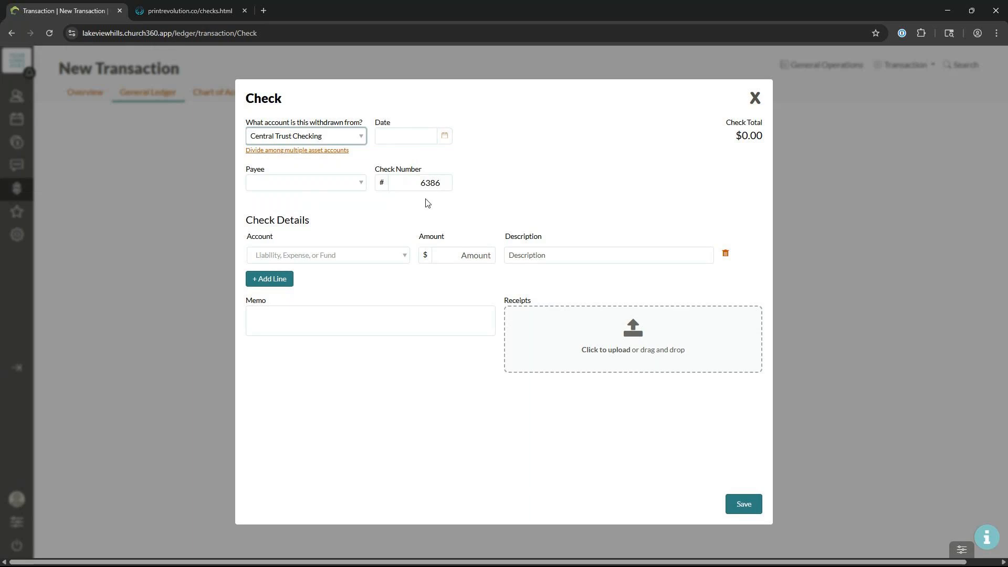
Step: Date the check May 14, 2025 and make Concordia Publishing House the payee
{"action": "left_click", "coordinate": [419, 136]}
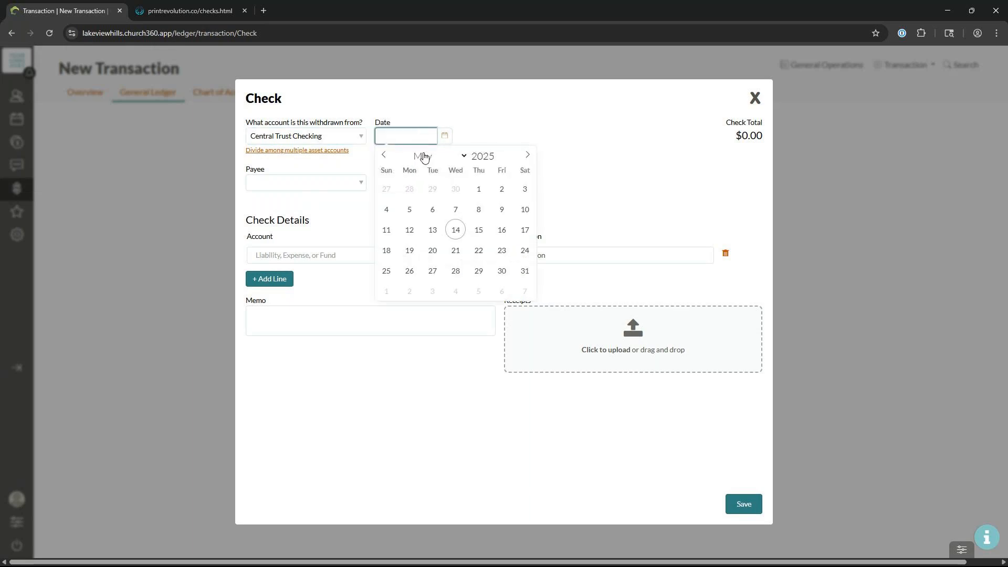
{"action": "left_click", "coordinate": [455, 229]}
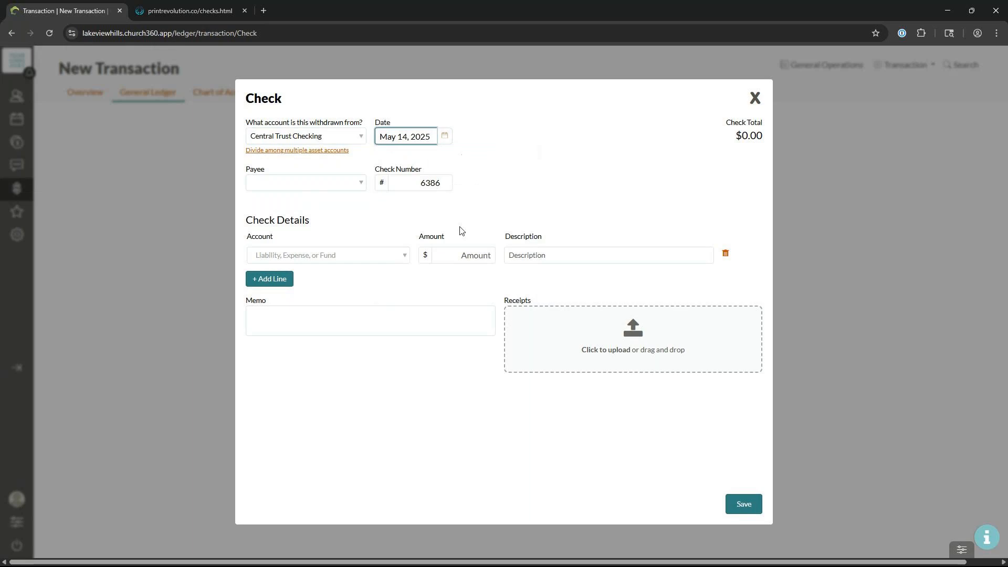
{"action": "left_click", "coordinate": [361, 185]}
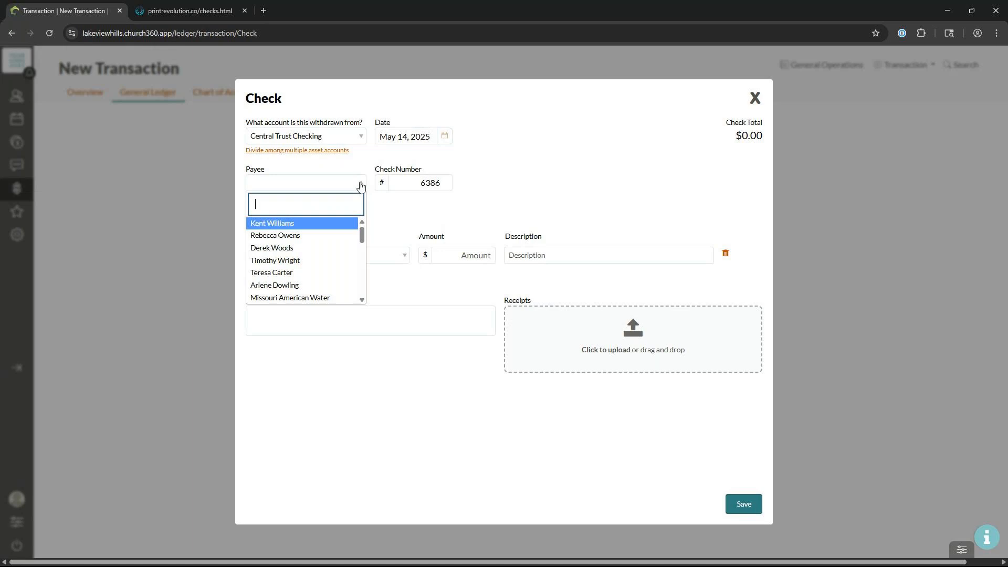
{"action": "type", "text": "conc"}
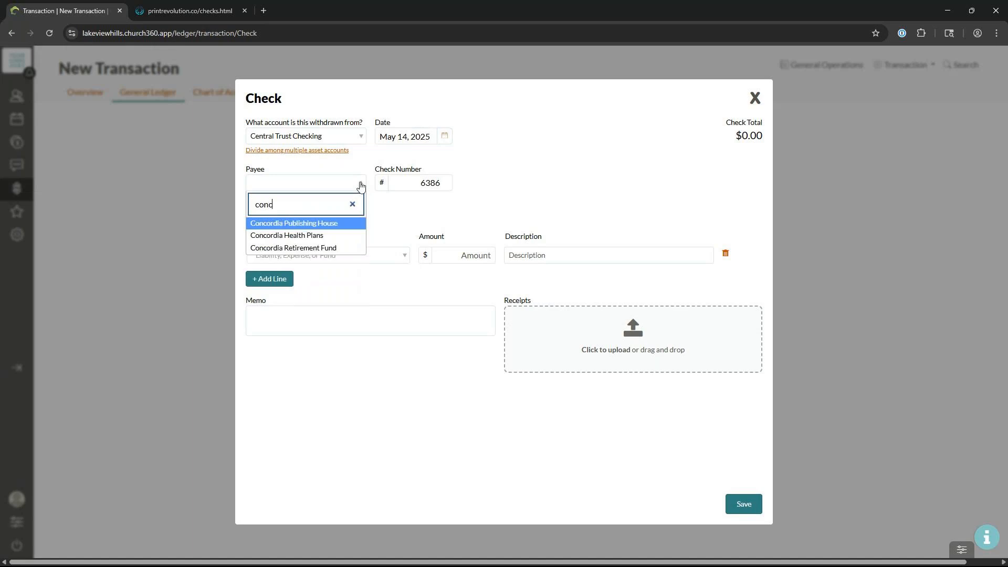
{"action": "left_click", "coordinate": [345, 224]}
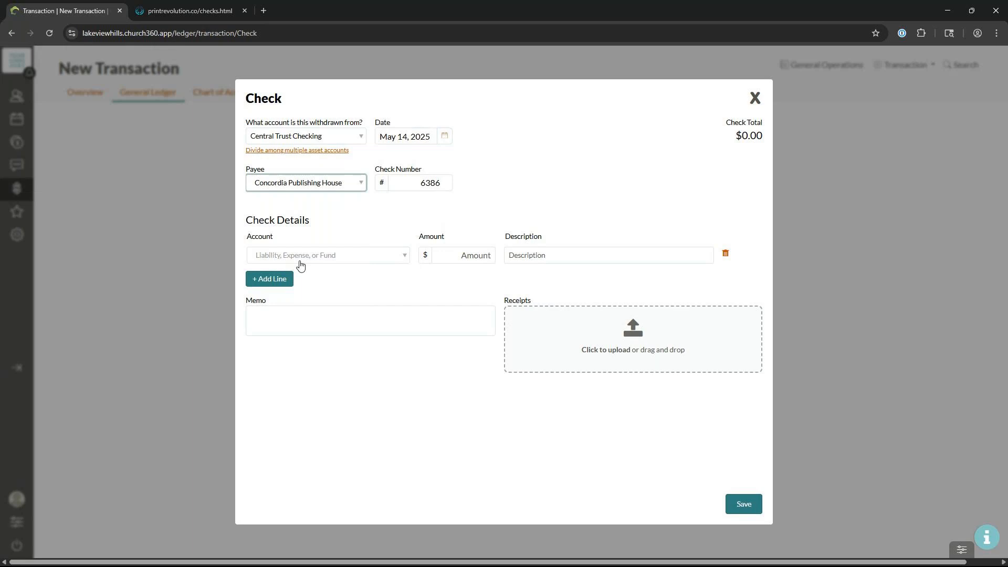
Step: Add a $250.00 Ministry Expenses line described 'Communion Supplies' and save the check
{"action": "left_click", "coordinate": [327, 256]}
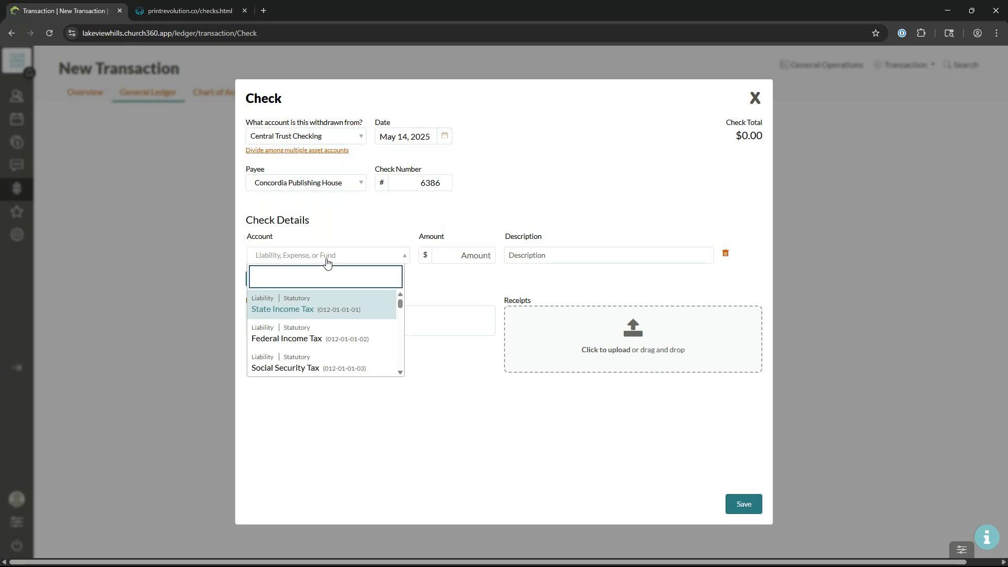
{"action": "type", "text": "mins"}
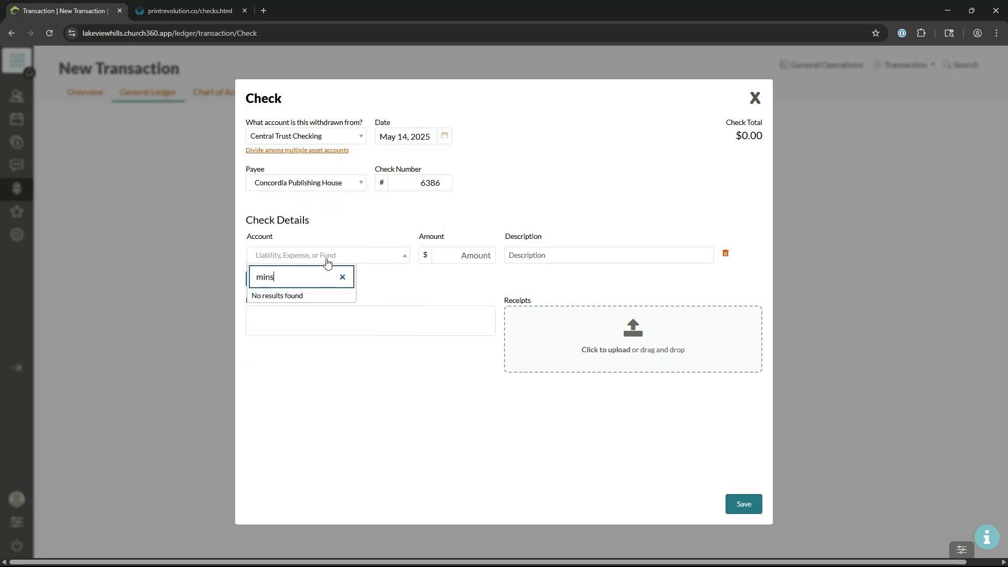
{"action": "key", "text": "BackSpace"}
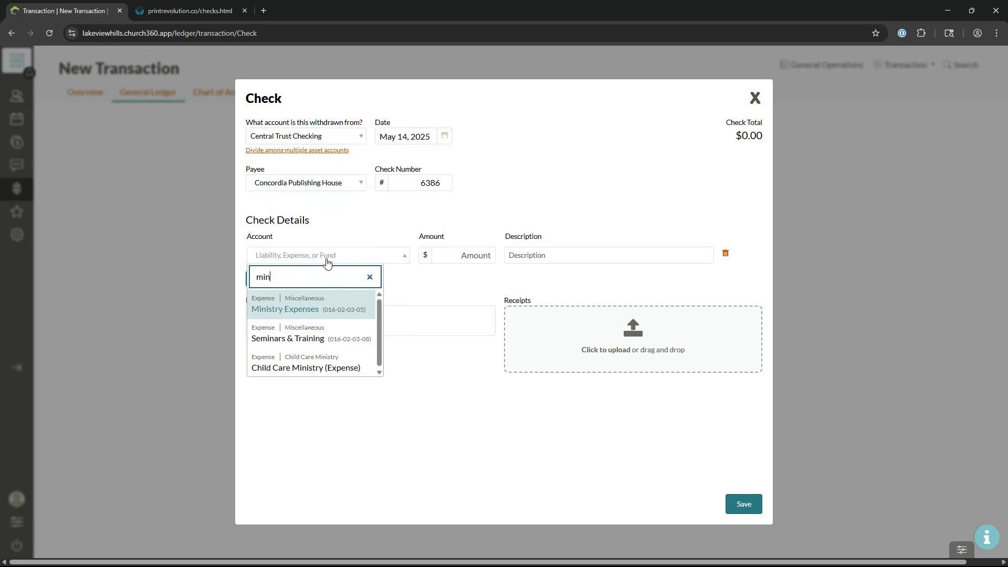
{"action": "left_click", "coordinate": [341, 314]}
{"action": "left_click", "coordinate": [480, 255]}
{"action": "type", "text": "250"}
{"action": "left_click", "coordinate": [612, 256]}
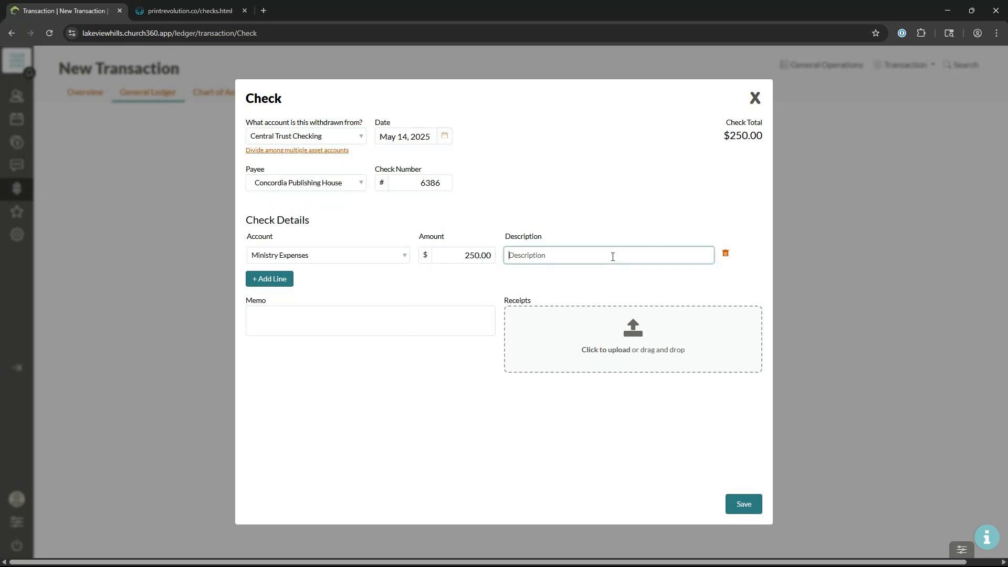
{"action": "type", "text": "Communion s Supplies"}
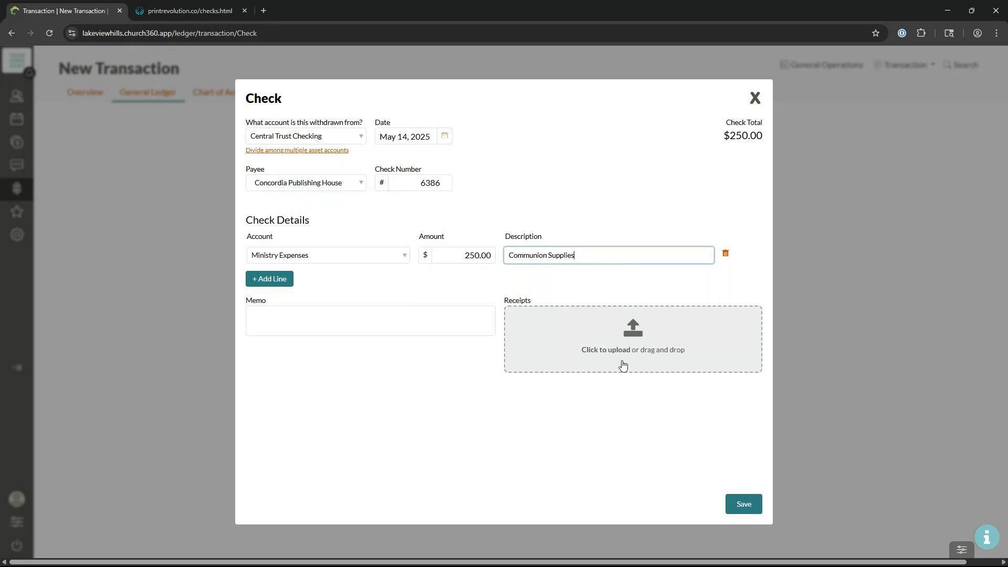
{"action": "left_click", "coordinate": [743, 504]}
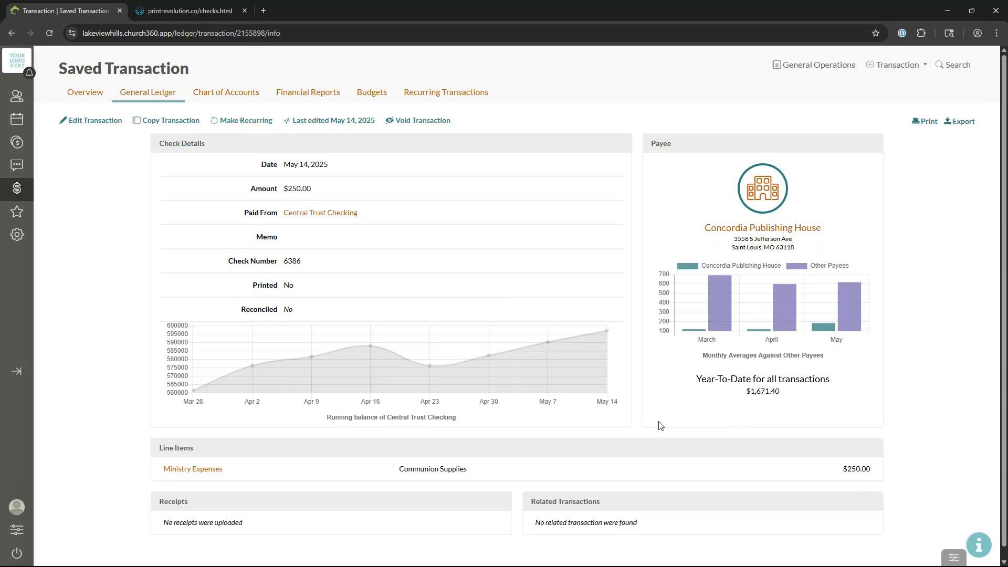
Step: Go back to the Ledger overview, now listing 1 check to print
{"action": "left_click", "coordinate": [93, 97]}
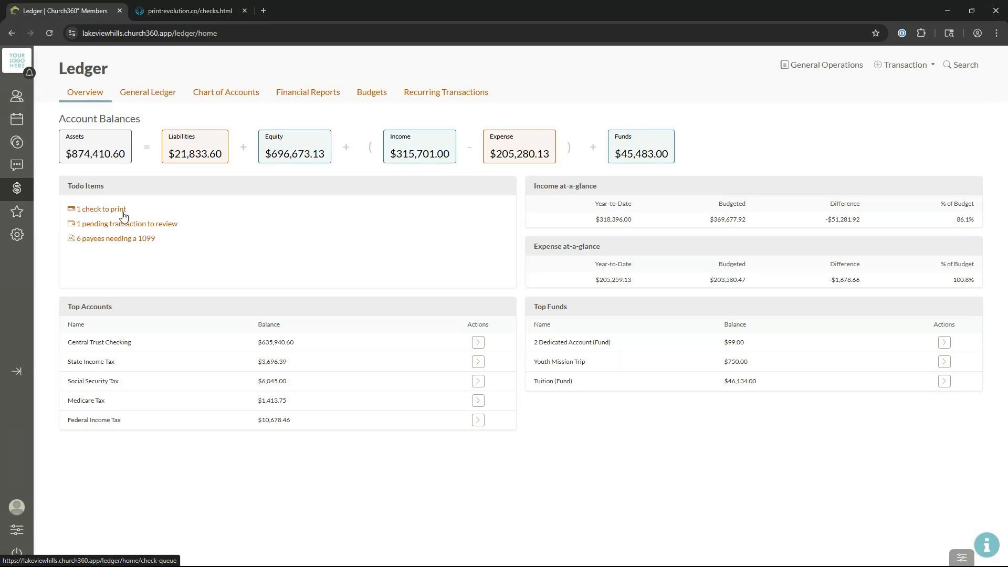
Step: Open the print queue and send the $250 Concordia Publishing House check to Check Printing
{"action": "left_click", "coordinate": [118, 210]}
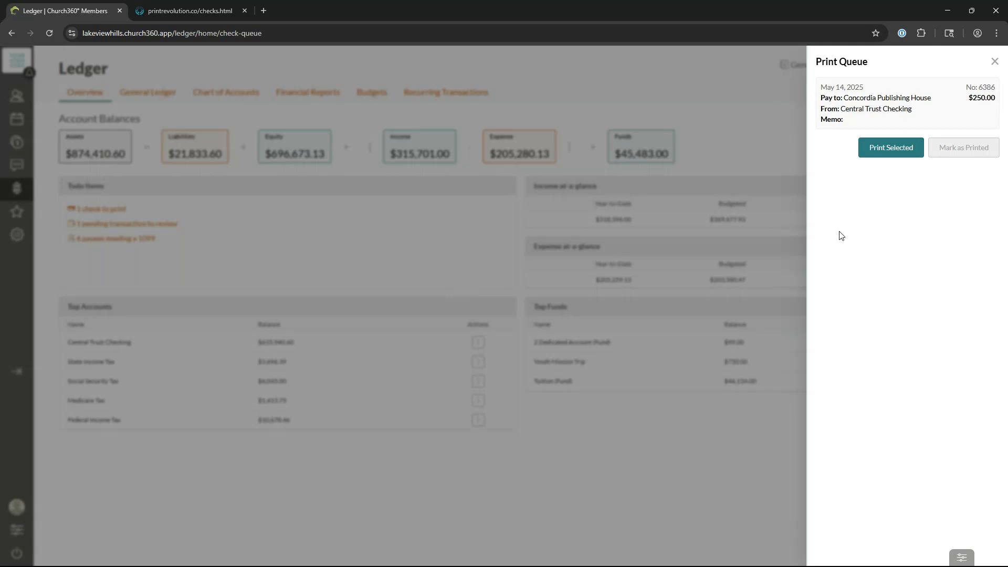
{"action": "left_click", "coordinate": [842, 112]}
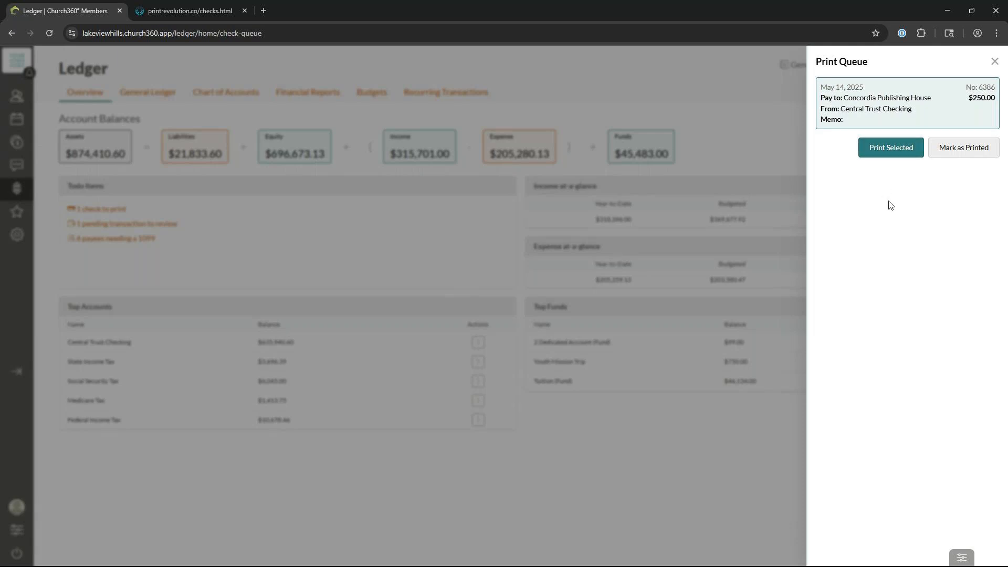
{"action": "left_click", "coordinate": [885, 152]}
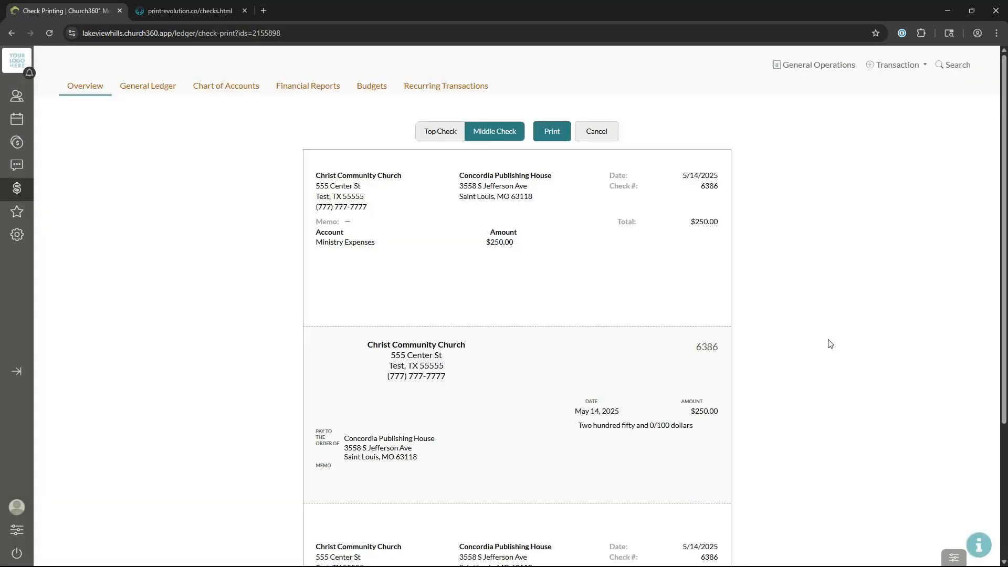
Step: Choose the Top Check layout for check 6386 and start printing it
{"action": "scroll", "coordinate": [829, 344], "scroll_direction": "down", "scroll_amount": 4}
{"action": "scroll", "coordinate": [842, 358], "scroll_direction": "up", "scroll_amount": 3}
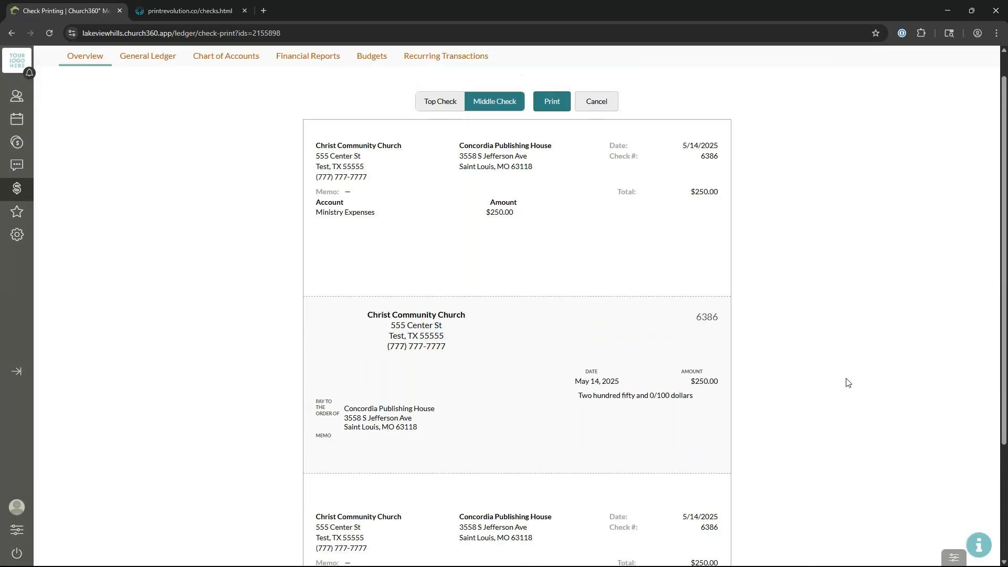
{"action": "scroll", "coordinate": [847, 383], "scroll_direction": "up", "scroll_amount": 1}
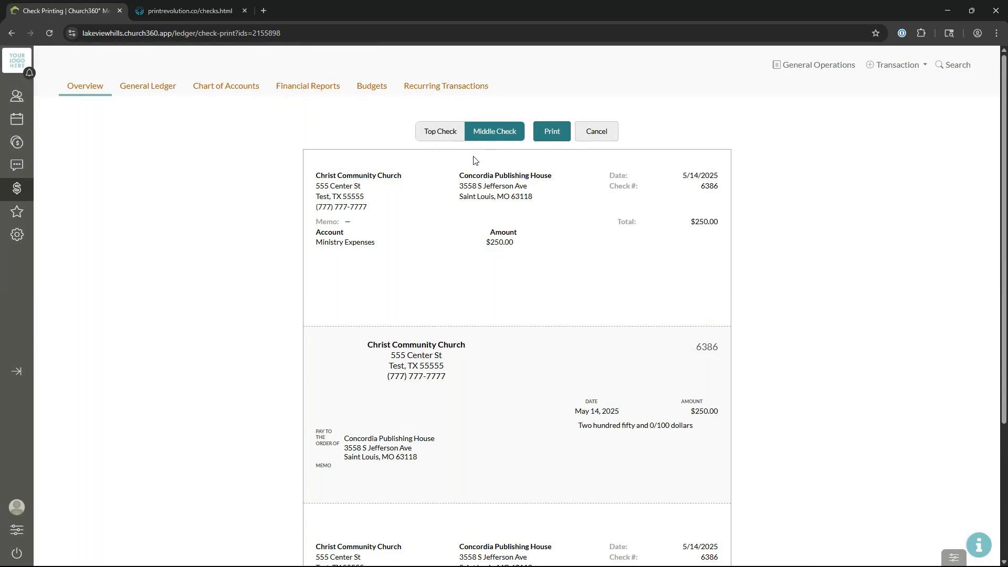
{"action": "left_click", "coordinate": [454, 138]}
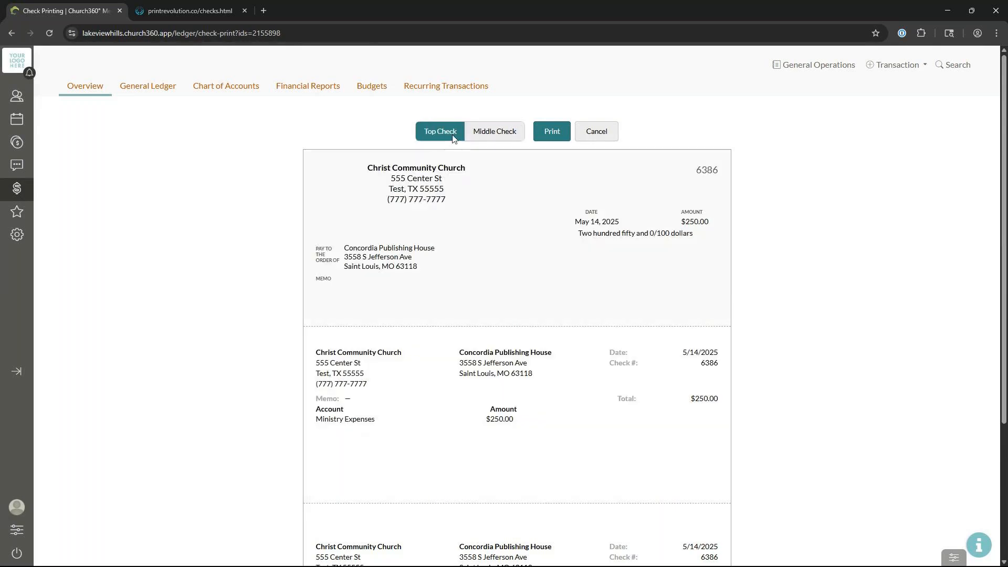
{"action": "left_click", "coordinate": [498, 136]}
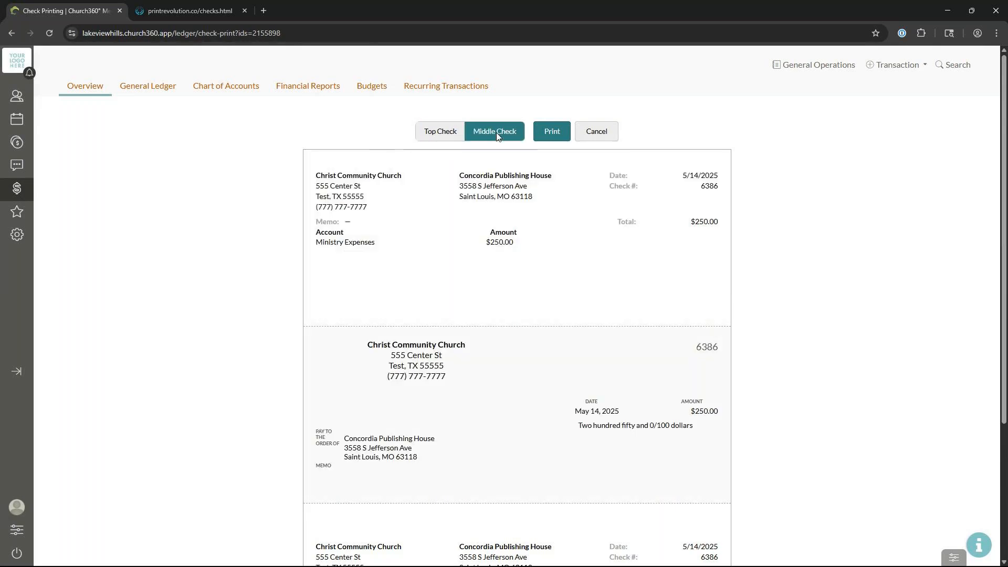
{"action": "left_click", "coordinate": [453, 135]}
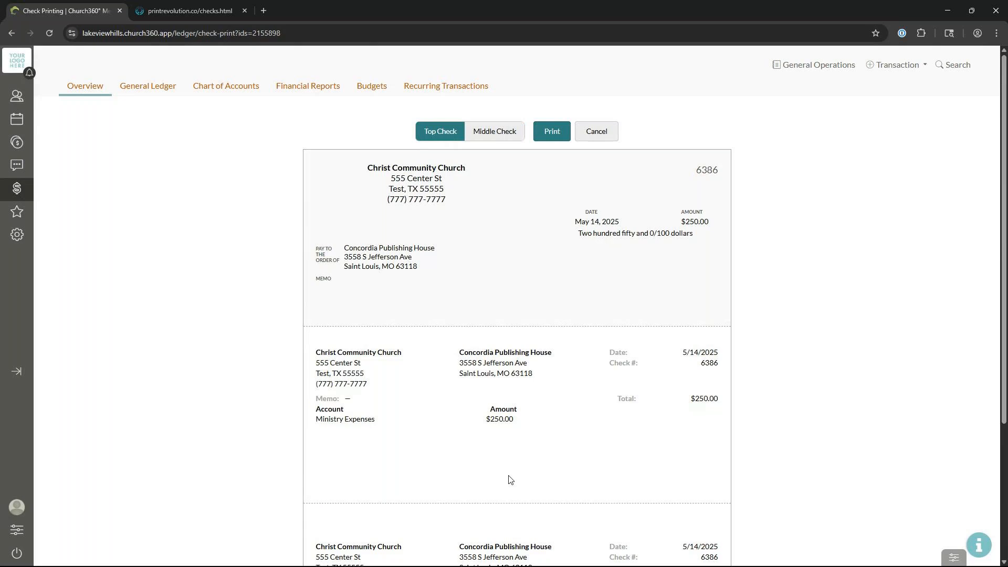
{"action": "left_click", "coordinate": [477, 139]}
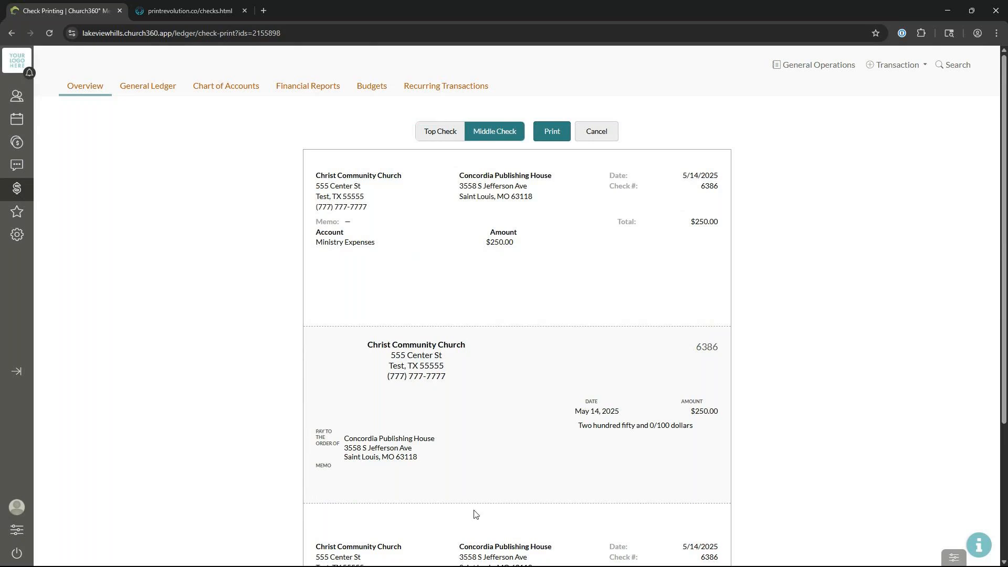
{"action": "left_click", "coordinate": [442, 136]}
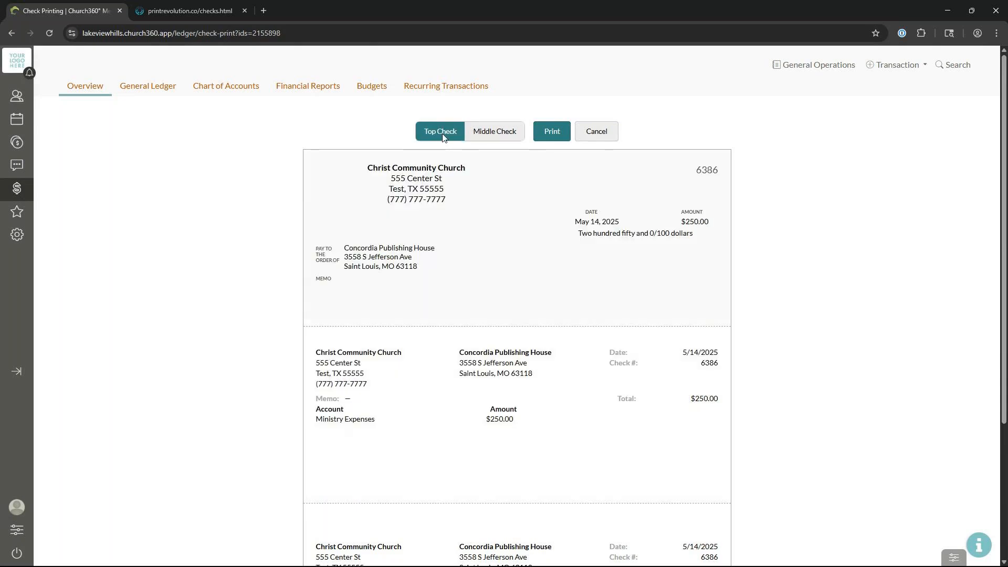
{"action": "left_click", "coordinate": [556, 132]}
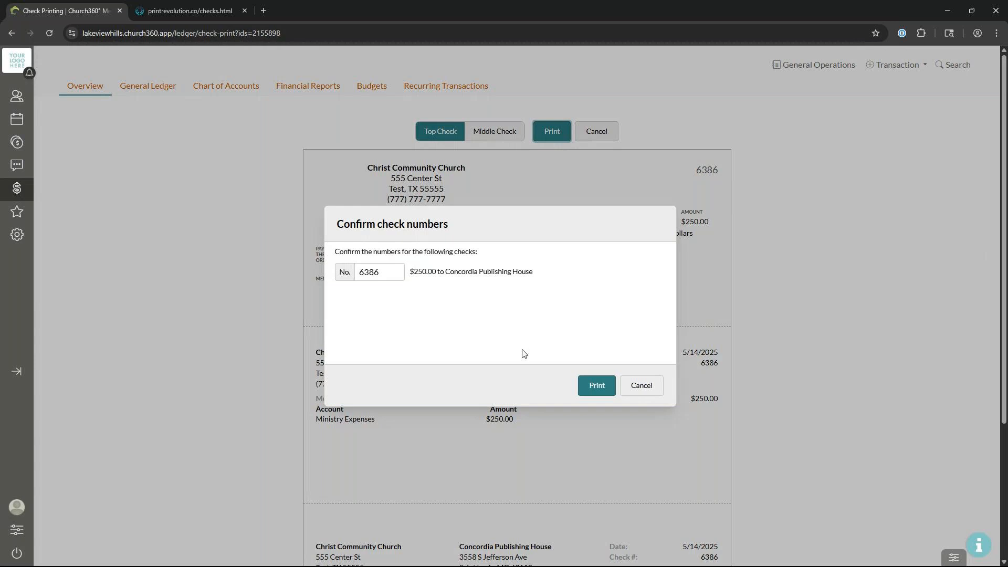
Step: Confirm check number 6386 and send it to the printer from Chrome's print dialog
{"action": "left_click", "coordinate": [606, 389]}
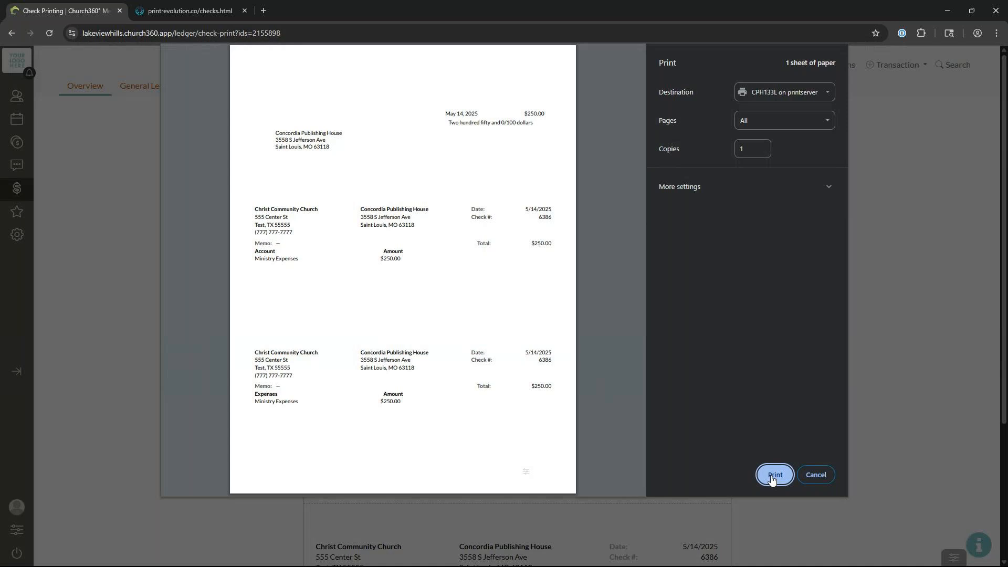
{"action": "left_click", "coordinate": [826, 479]}
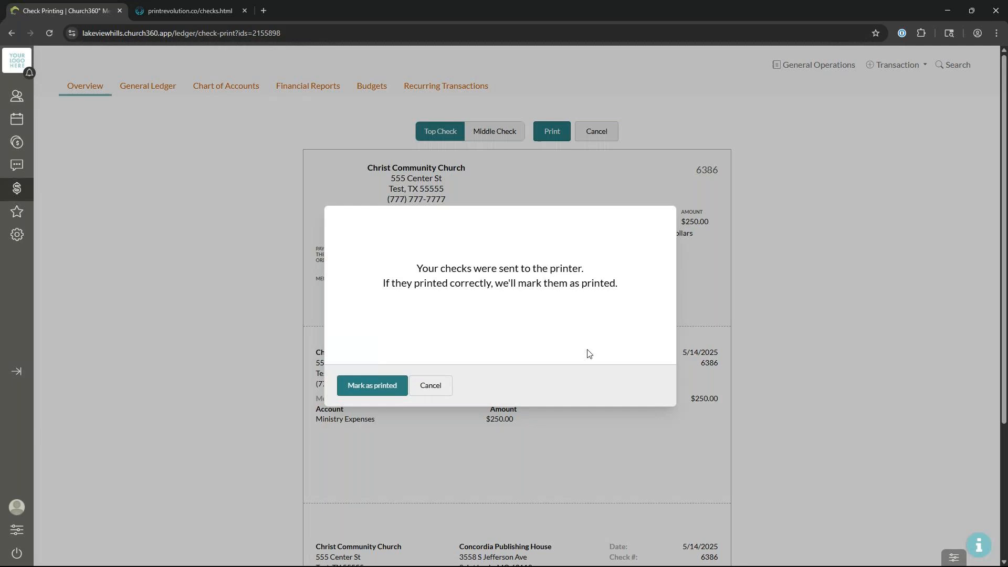
Step: Mark the queued Concordia Publishing House check as printed, then close the queue and reload the ledger
{"action": "left_click", "coordinate": [425, 388]}
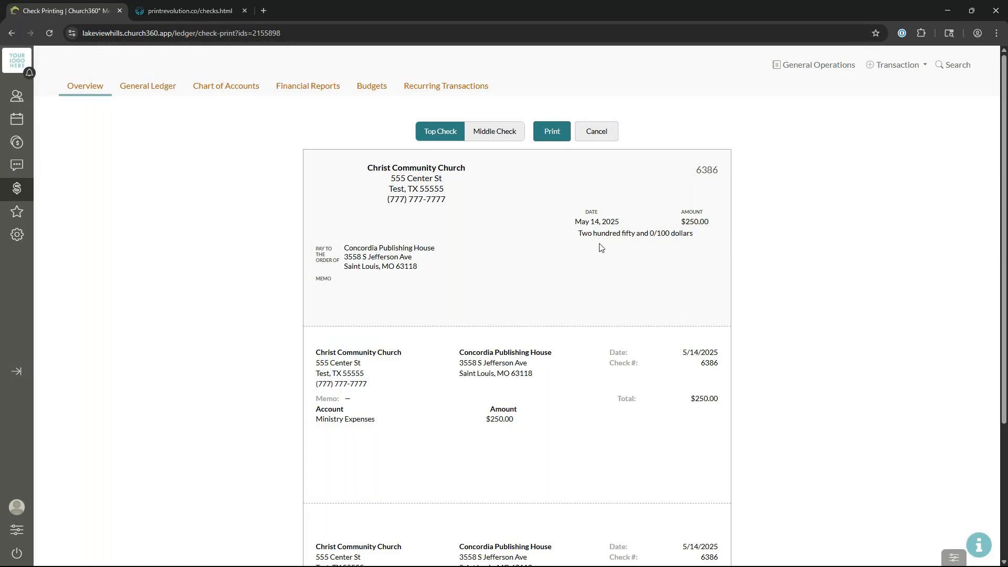
{"action": "left_click", "coordinate": [598, 133]}
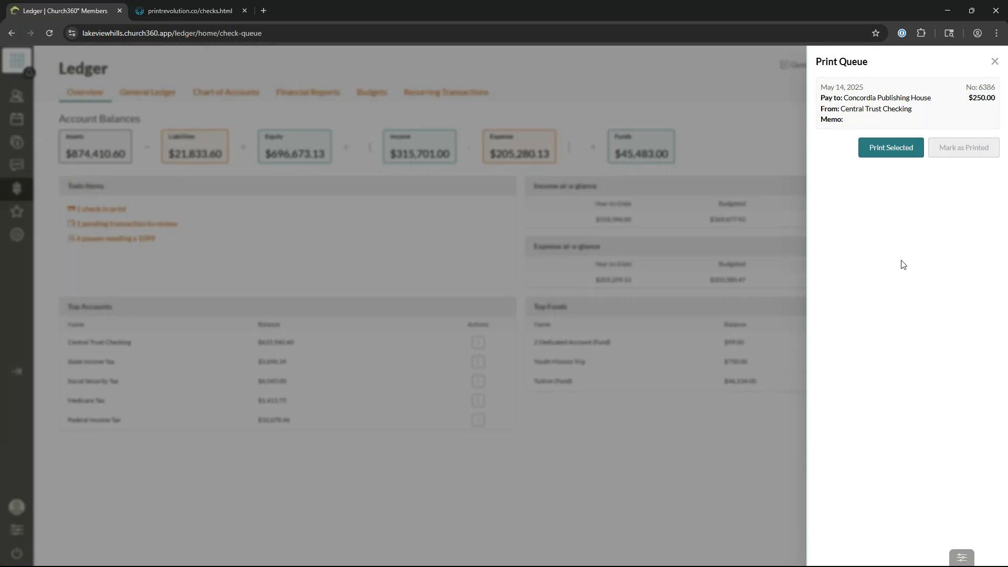
{"action": "left_click", "coordinate": [838, 103]}
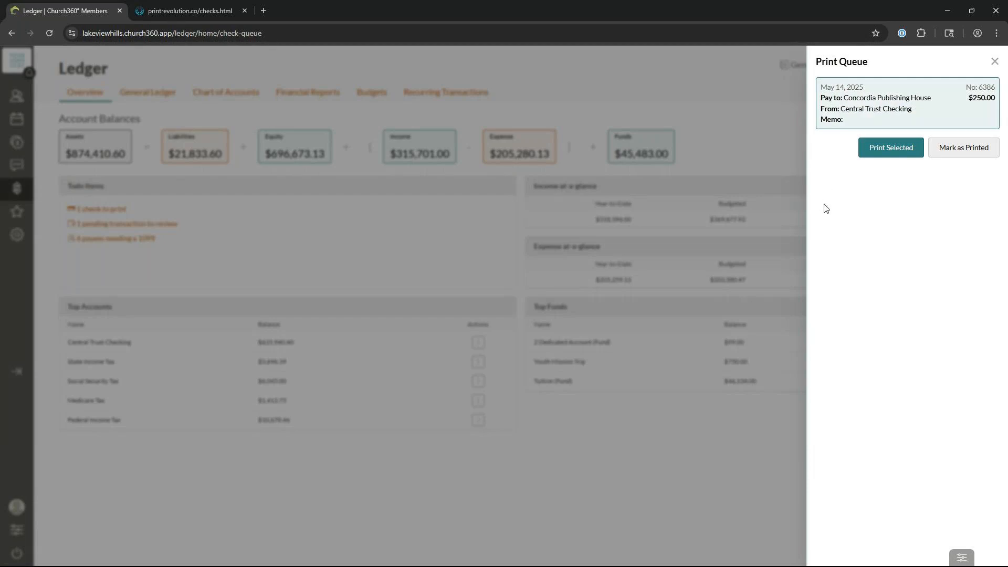
{"action": "left_click", "coordinate": [951, 156]}
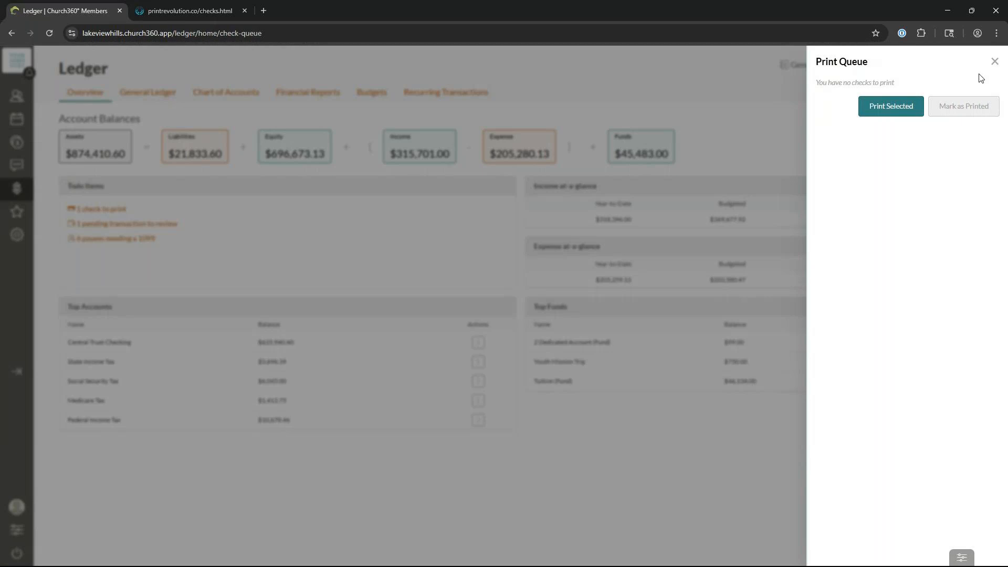
{"action": "left_click", "coordinate": [995, 62]}
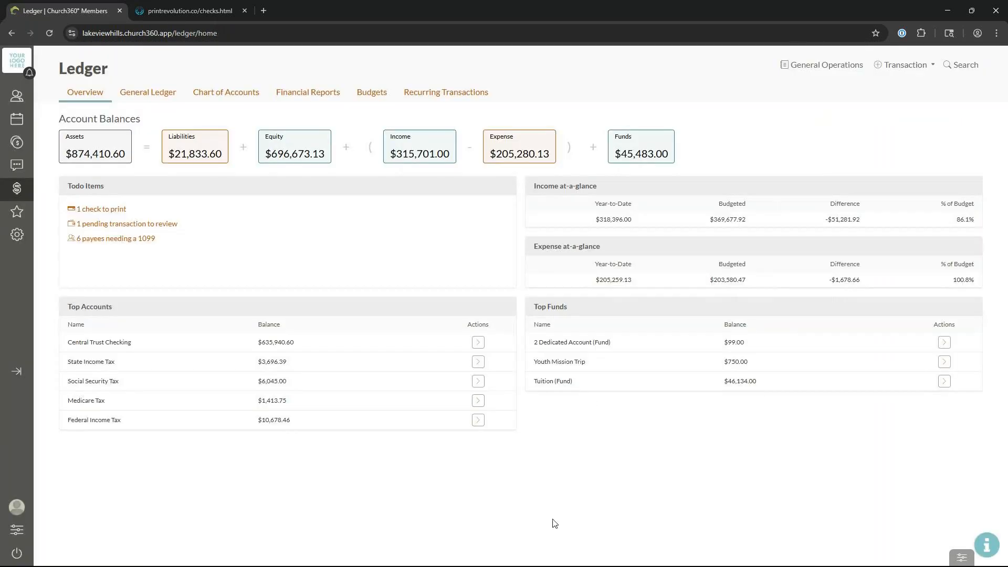
{"action": "left_click", "coordinate": [48, 32]}
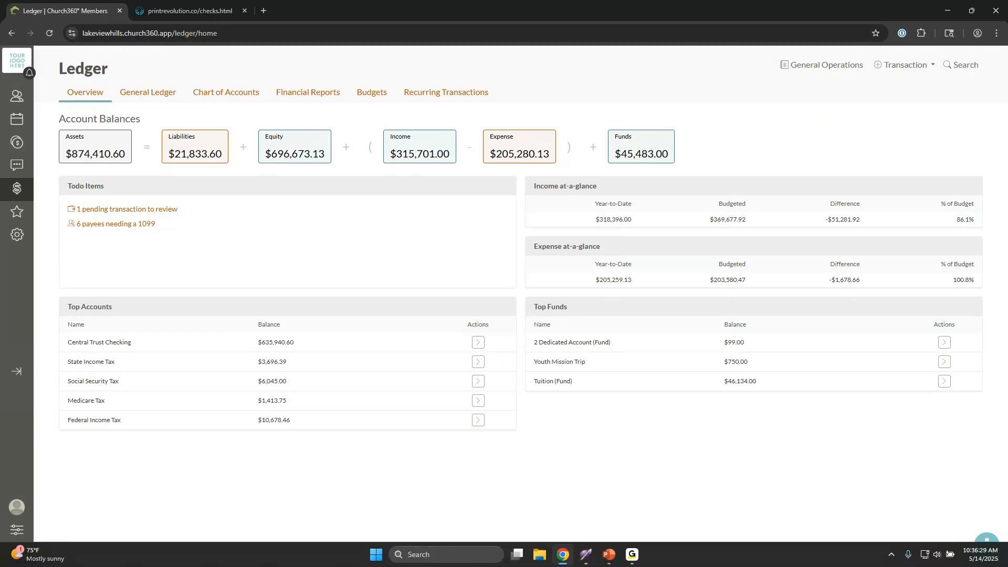
Step: Switch to the PowerPoint slide show and show the Payroll slide's first bullet on recording payroll transactions
{"action": "key", "text": "alt+Tab"}
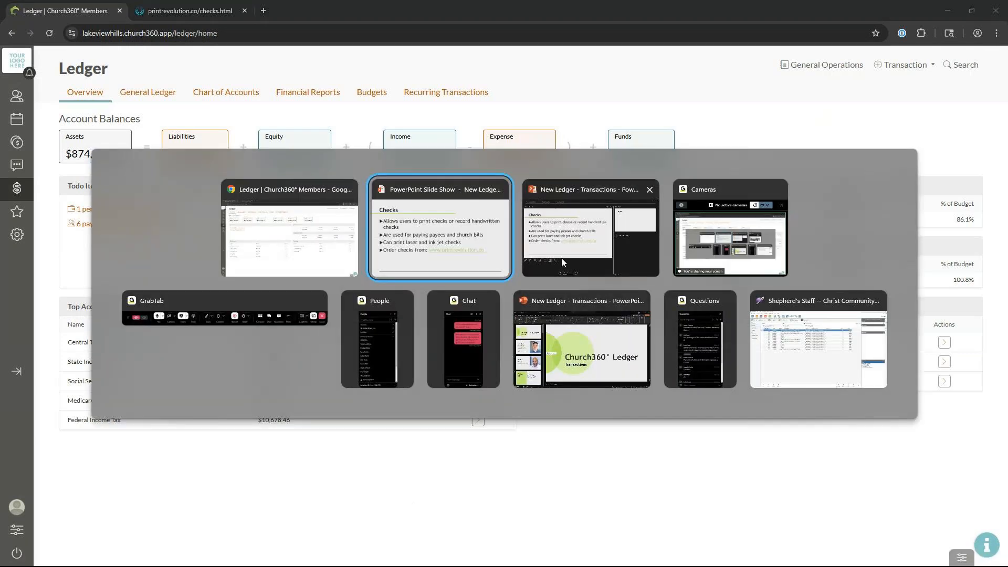
{"action": "left_click", "coordinate": [442, 239]}
{"action": "left_click", "coordinate": [504, 474]}
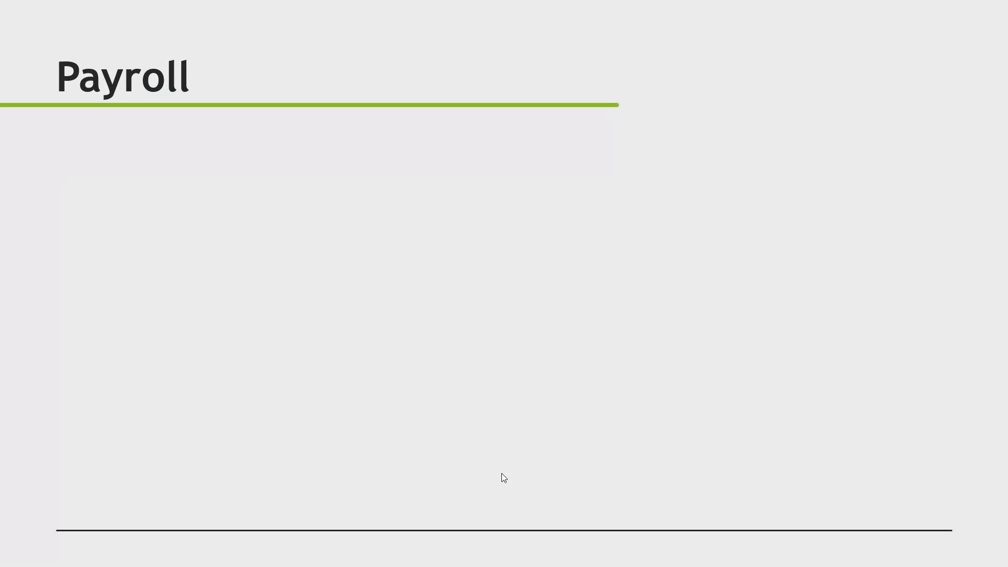
{"action": "key", "text": "Right"}
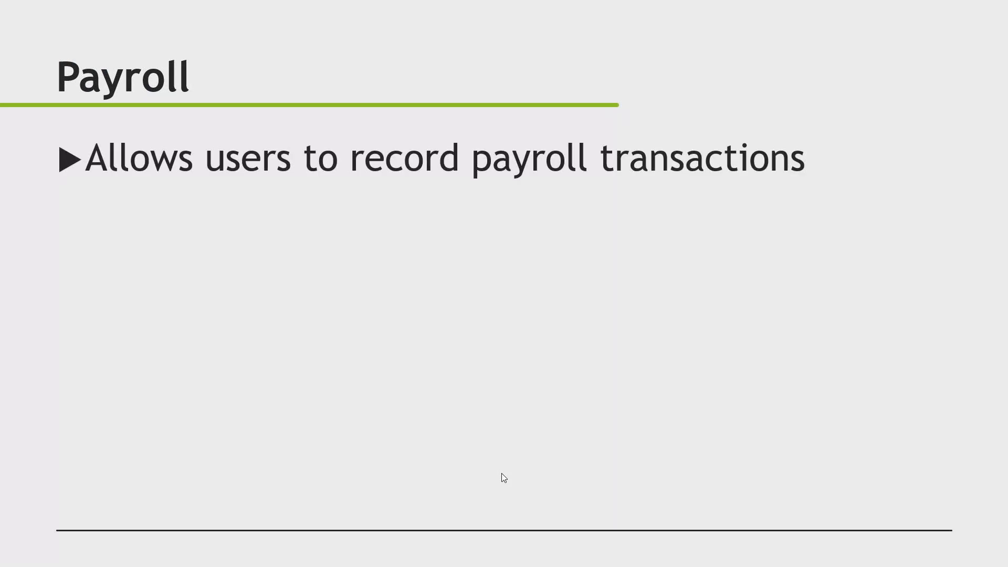
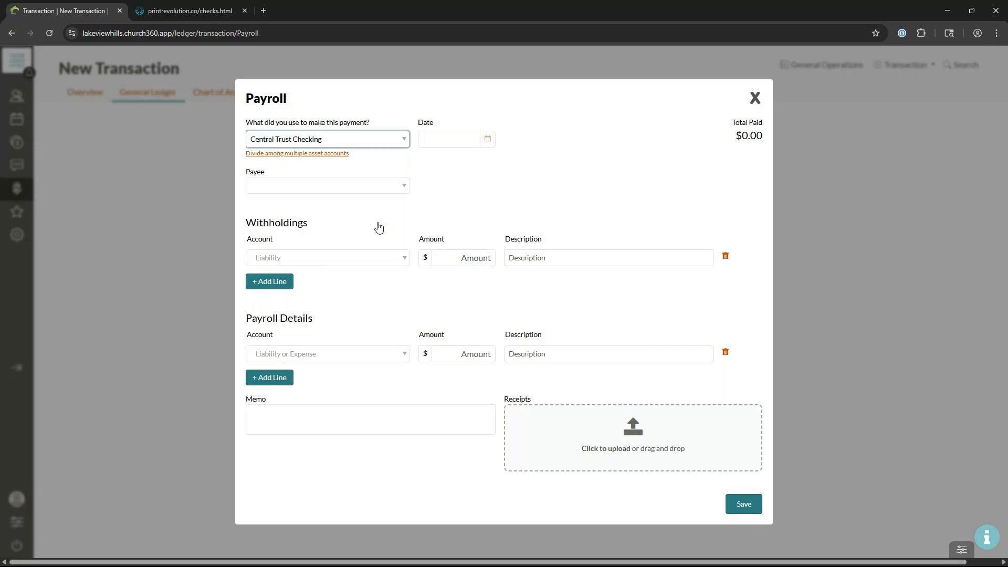
Step: Date the payroll May 9, 2025 and choose the employee being paid as payee
{"action": "left_click", "coordinate": [489, 140]}
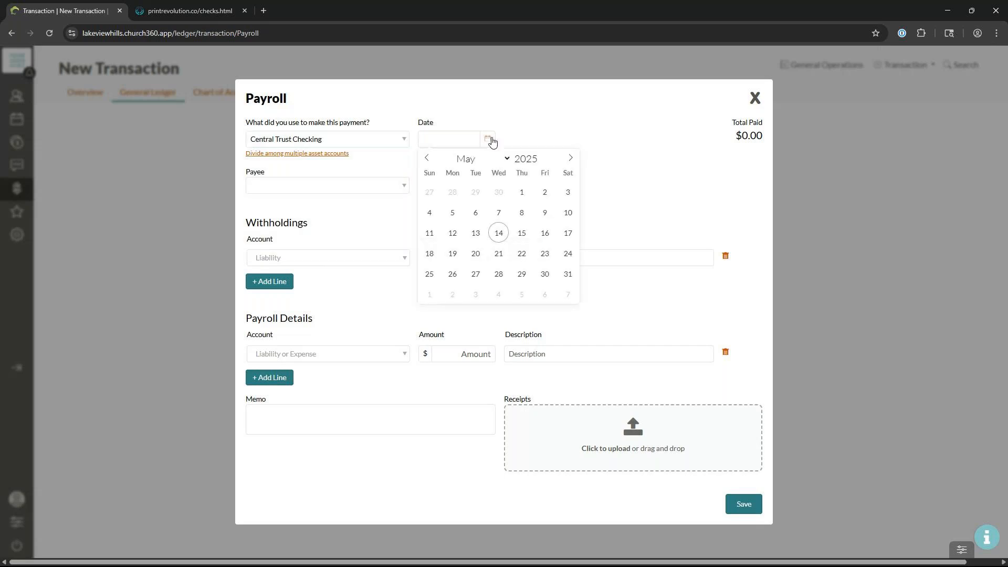
{"action": "left_click", "coordinate": [546, 213]}
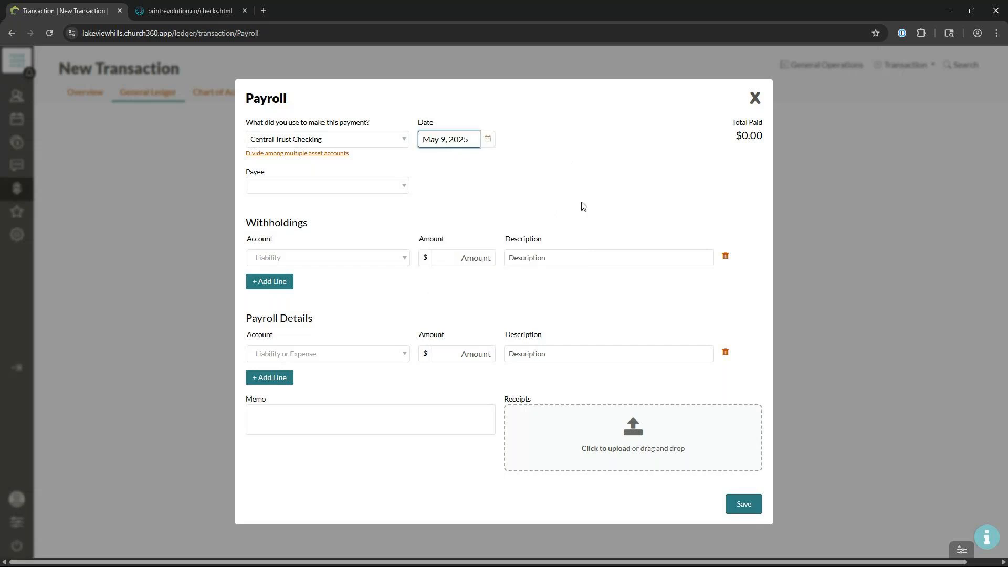
{"action": "left_click", "coordinate": [401, 187]}
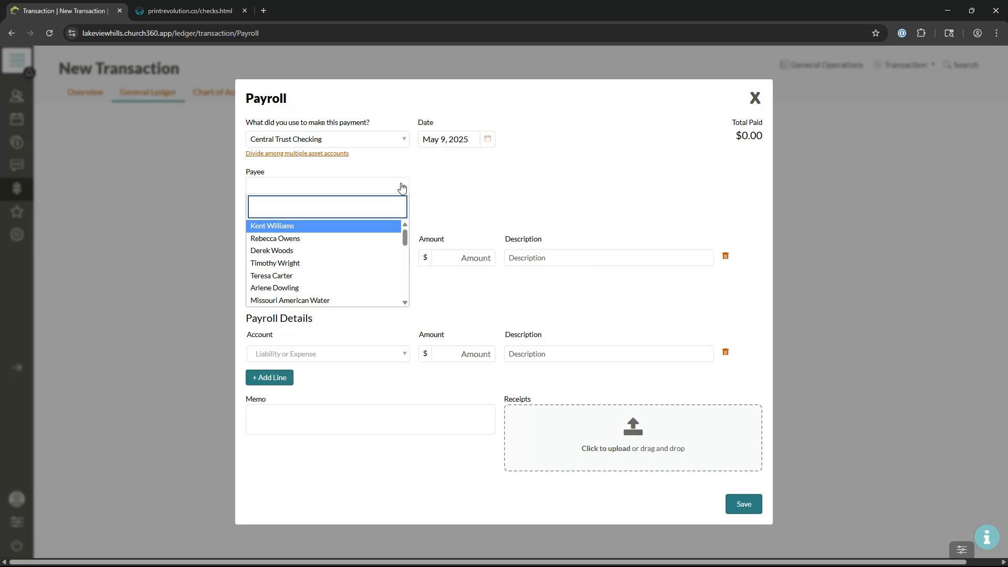
{"action": "left_click", "coordinate": [322, 252]}
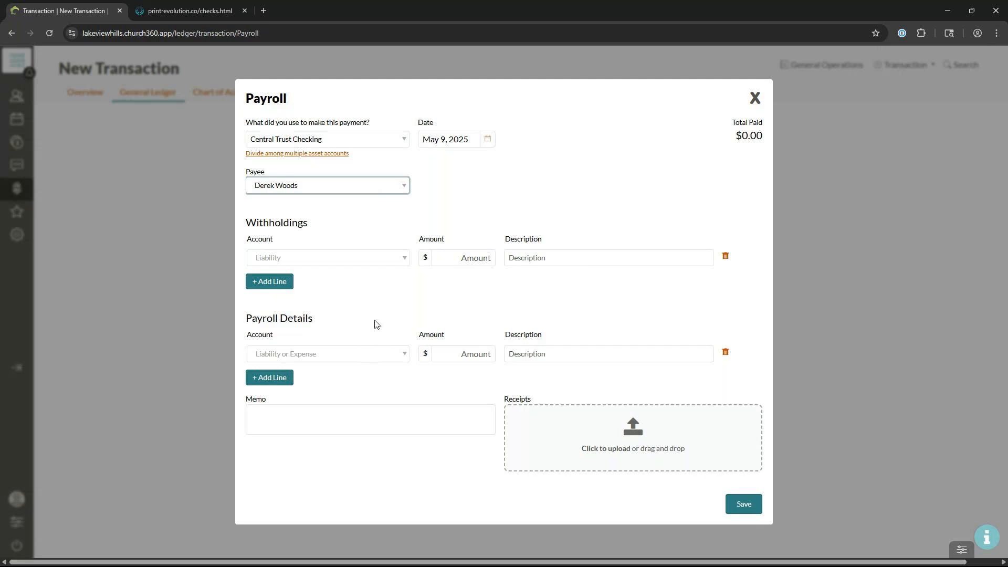
Step: Add a Staff Salary payroll line with an amount of 1000.00
{"action": "left_click", "coordinate": [395, 356]}
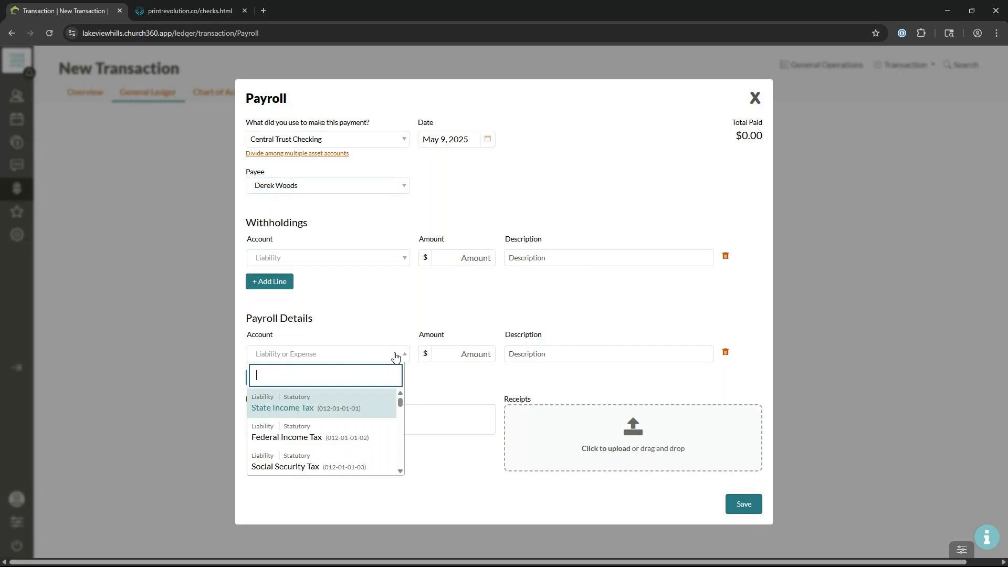
{"action": "type", "text": "sala"}
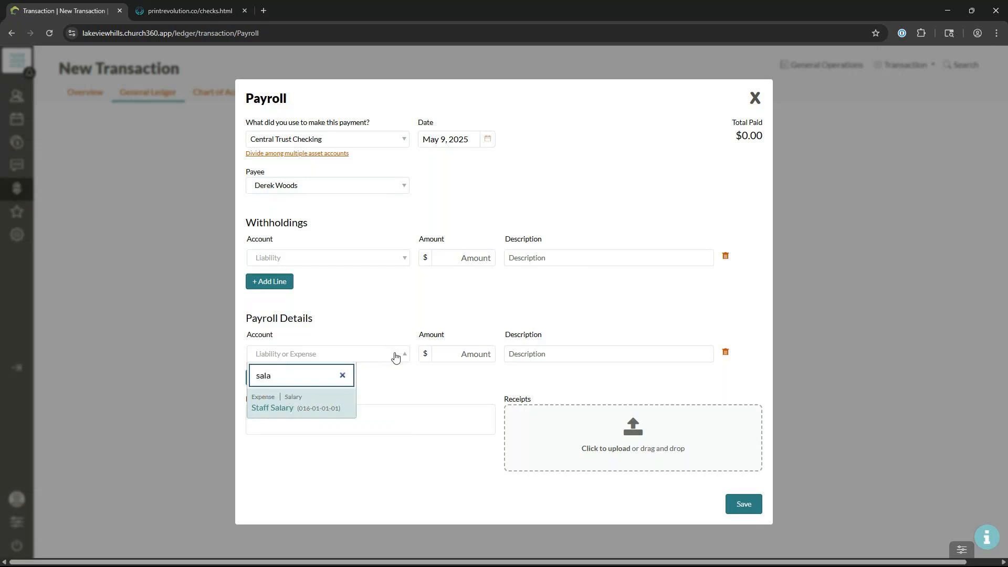
{"action": "left_click", "coordinate": [329, 408]}
{"action": "left_click", "coordinate": [445, 352]}
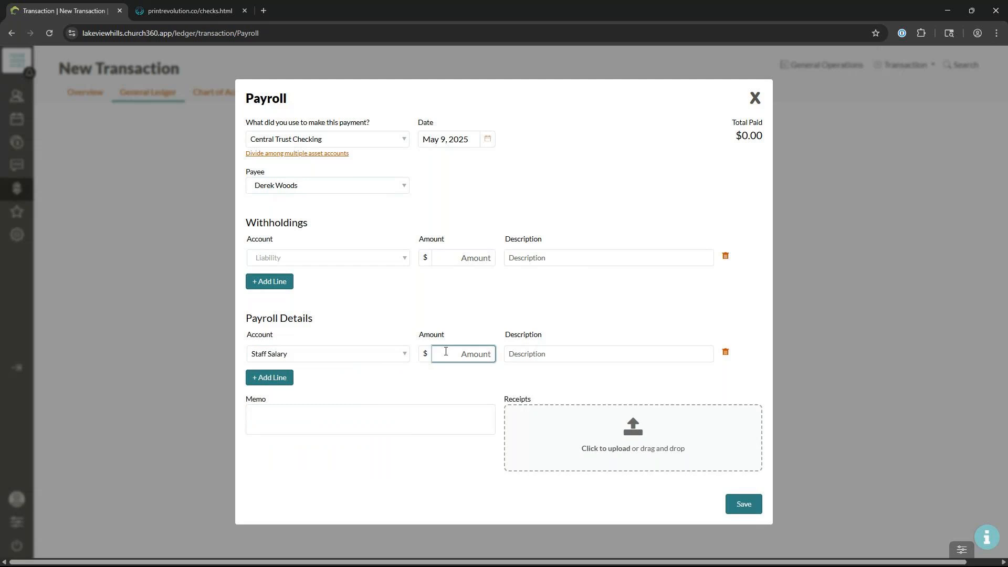
{"action": "type", "text": "1000"}
{"action": "left_click", "coordinate": [443, 317]}
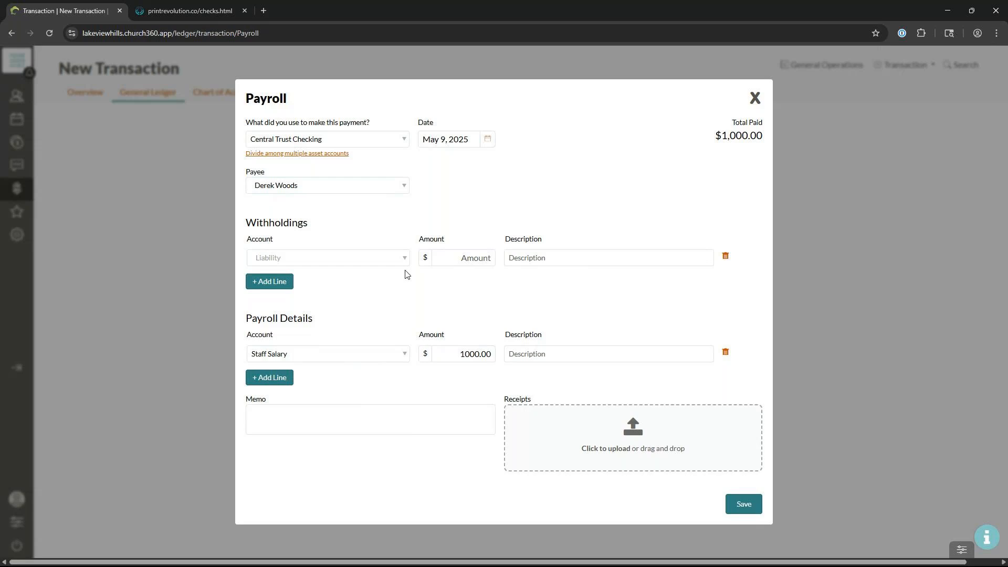
Step: Add a Federal Income Tax withholding of 100
{"action": "left_click", "coordinate": [373, 263]}
{"action": "type", "text": "fe"}
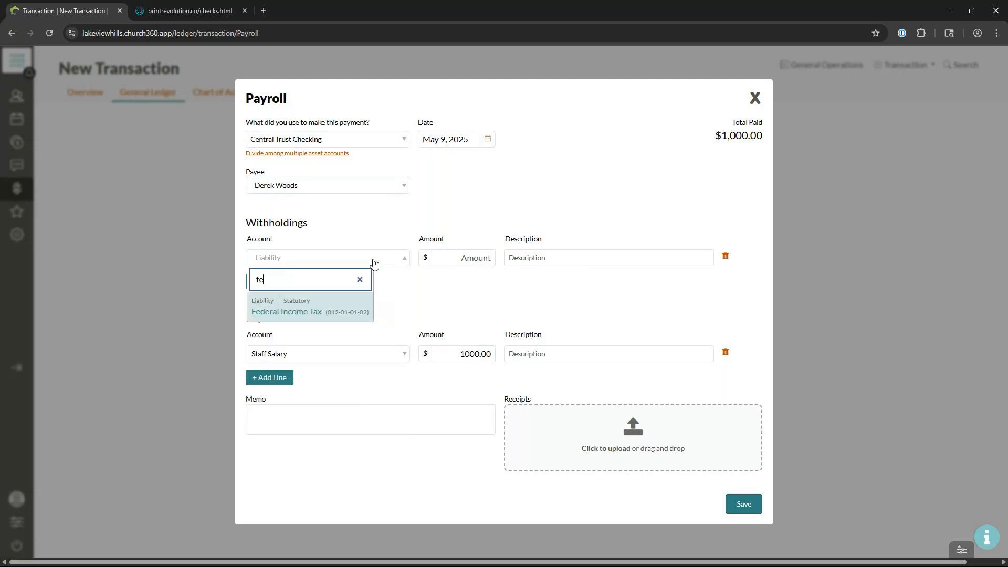
{"action": "left_click", "coordinate": [333, 309]}
{"action": "left_click", "coordinate": [464, 259]}
{"action": "type", "text": "100"}
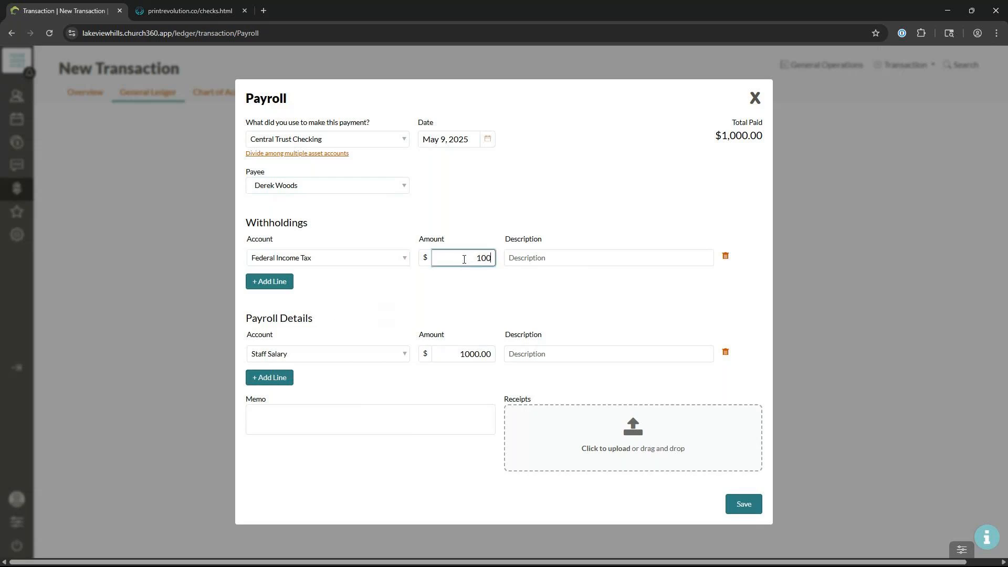
Step: Add a State Income Tax withholding of 30
{"action": "left_click", "coordinate": [283, 288]}
{"action": "left_click", "coordinate": [288, 284]}
{"action": "type", "text": "stat"}
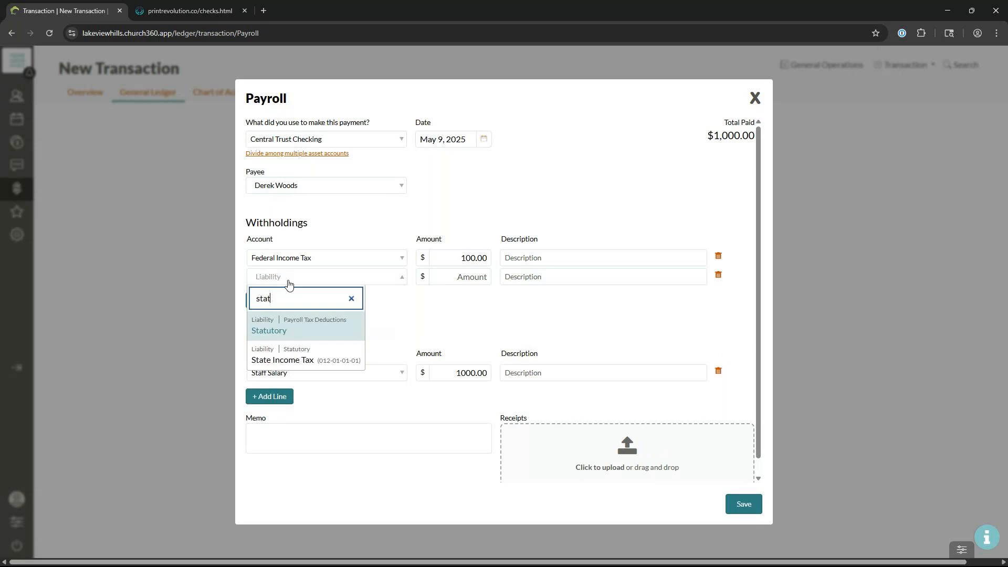
{"action": "left_click", "coordinate": [307, 352]}
{"action": "left_click", "coordinate": [464, 276]}
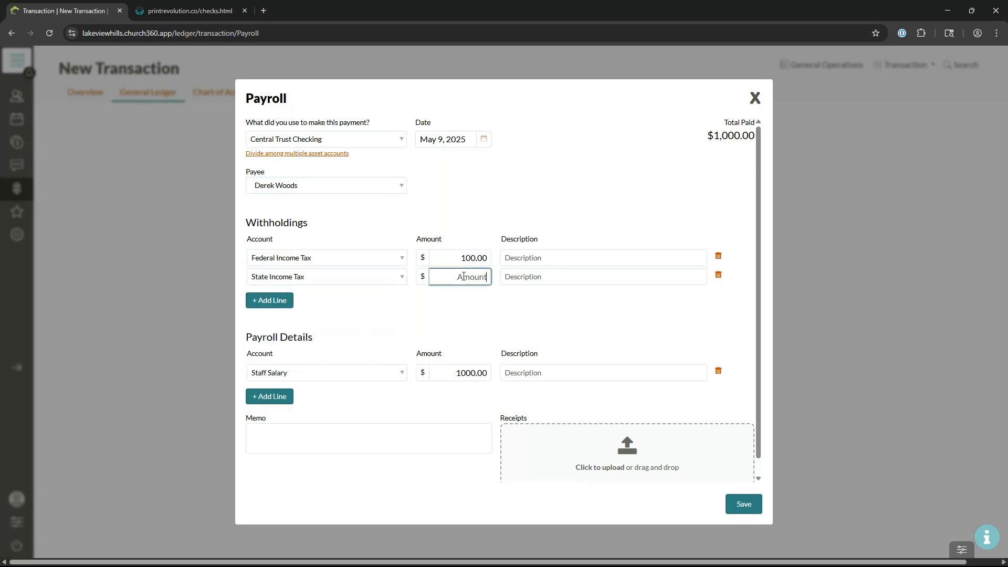
{"action": "type", "text": "30"}
Step: Add a Social Security Tax withholding of 50
{"action": "left_click", "coordinate": [285, 303]}
{"action": "left_click", "coordinate": [304, 295]}
{"action": "type", "text": "soc"}
{"action": "left_click", "coordinate": [327, 347]}
{"action": "left_click", "coordinate": [466, 294]}
{"action": "type", "text": "50"}
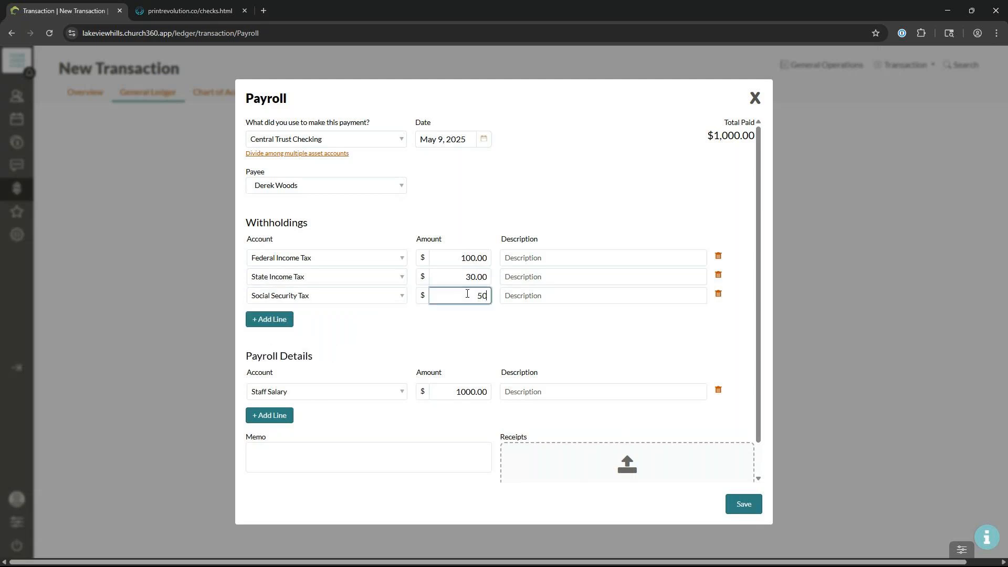
Step: Add a Medicare Tax withholding of 40 and save the payroll transaction
{"action": "left_click", "coordinate": [259, 322]}
{"action": "left_click", "coordinate": [314, 312]}
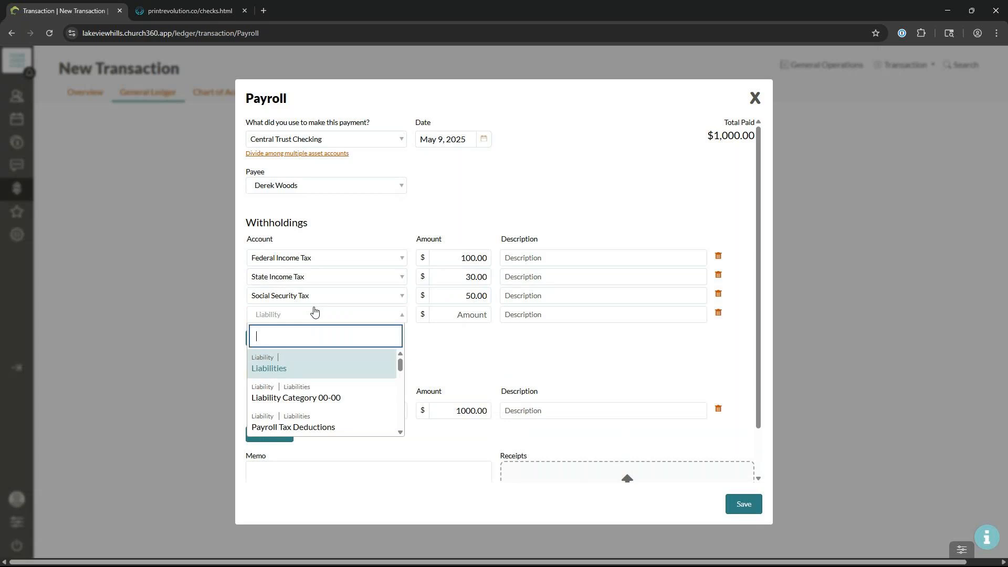
{"action": "type", "text": ",ed"}
{"action": "key", "text": "BackSpace"}
{"action": "key", "text": "BackSpace"}
{"action": "key", "text": "BackSpace"}
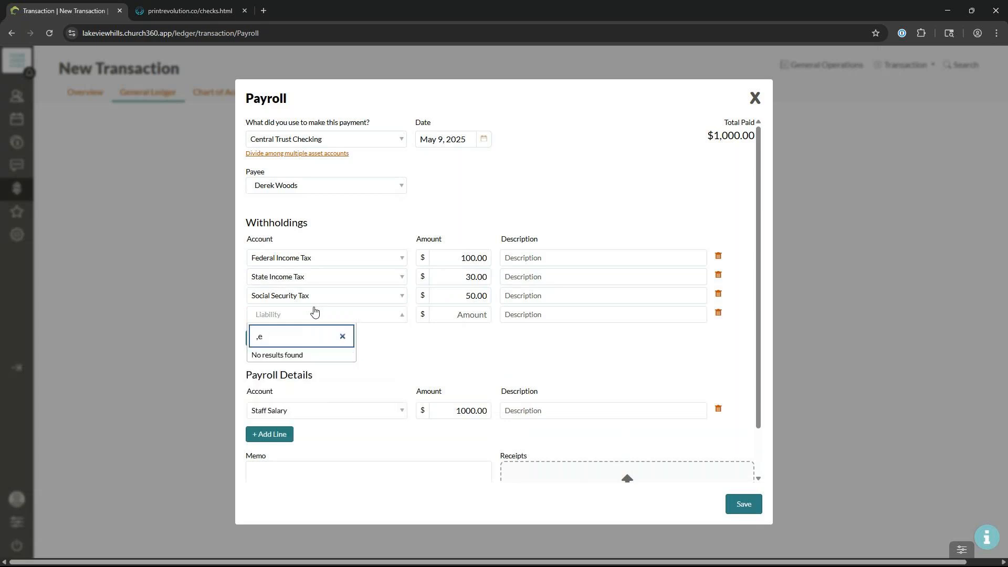
{"action": "type", "text": "med"}
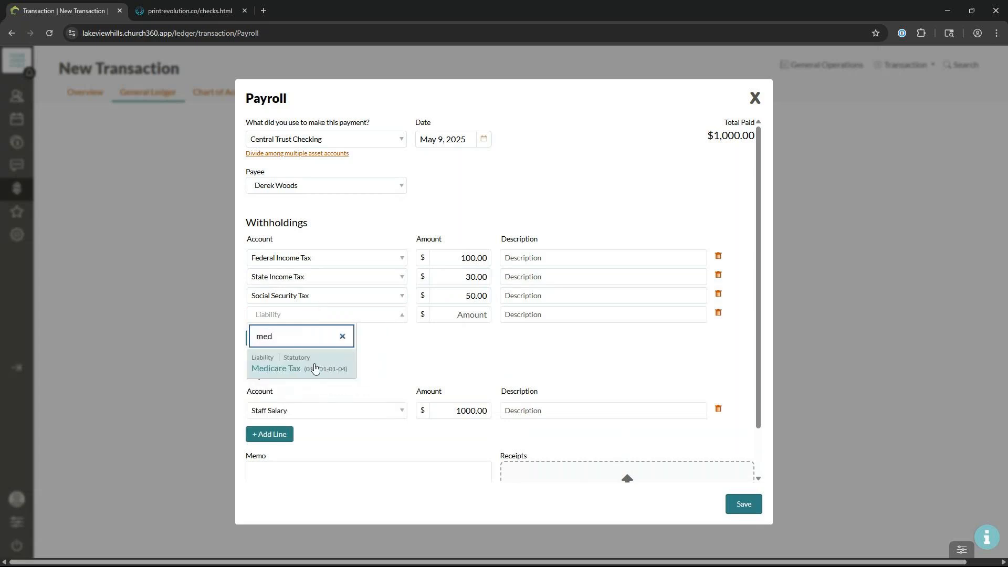
{"action": "left_click", "coordinate": [316, 368]}
{"action": "left_click", "coordinate": [481, 316]}
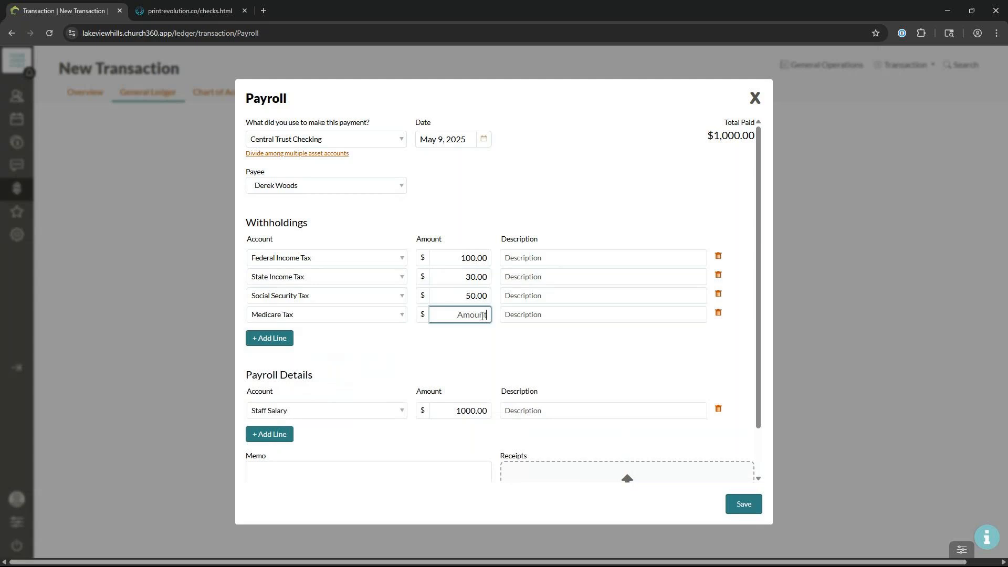
{"action": "type", "text": "40"}
{"action": "left_click", "coordinate": [439, 343]}
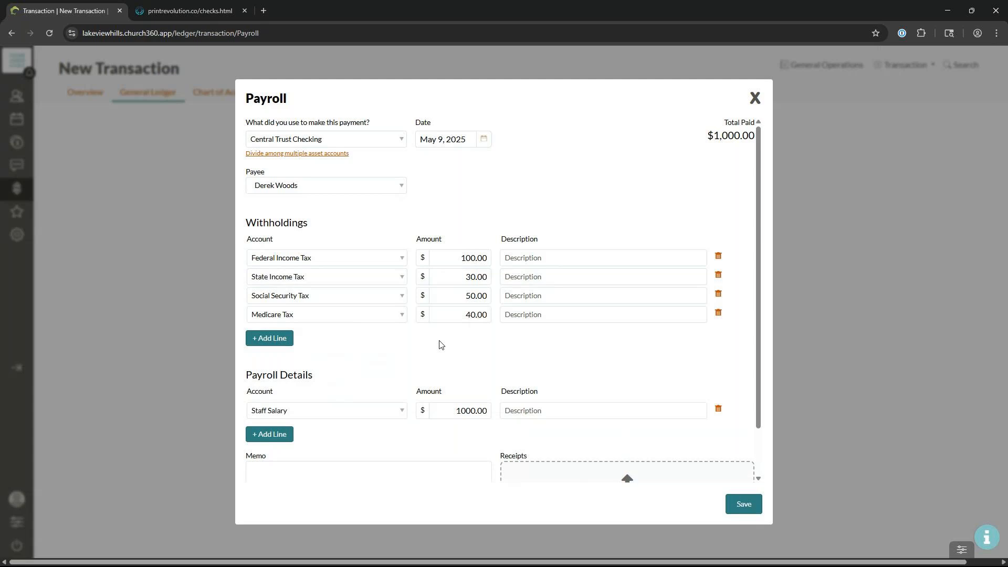
{"action": "left_click", "coordinate": [757, 509]}
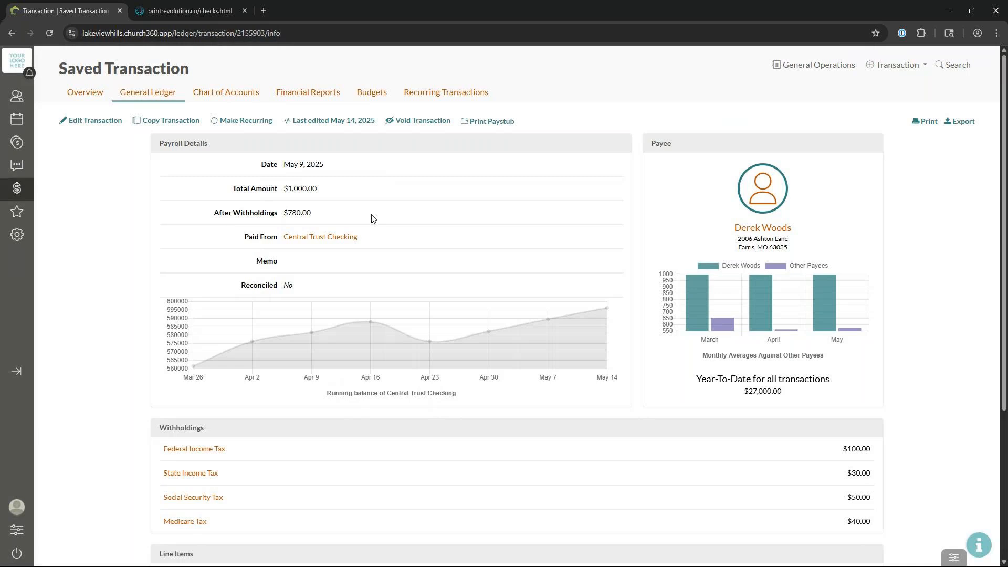
Step: Review the employee's paystub, send it to print, cancel the print job and close the preview
{"action": "left_click", "coordinate": [495, 124]}
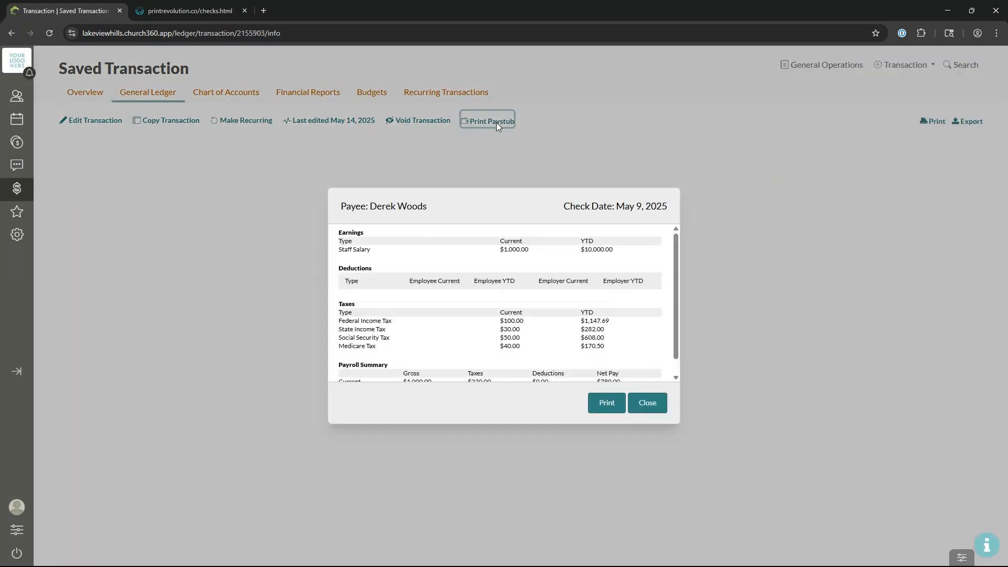
{"action": "scroll", "coordinate": [539, 320], "scroll_direction": "down", "scroll_amount": 1}
{"action": "scroll", "coordinate": [543, 329], "scroll_direction": "up", "scroll_amount": 1}
{"action": "scroll", "coordinate": [543, 329], "scroll_direction": "down", "scroll_amount": 1}
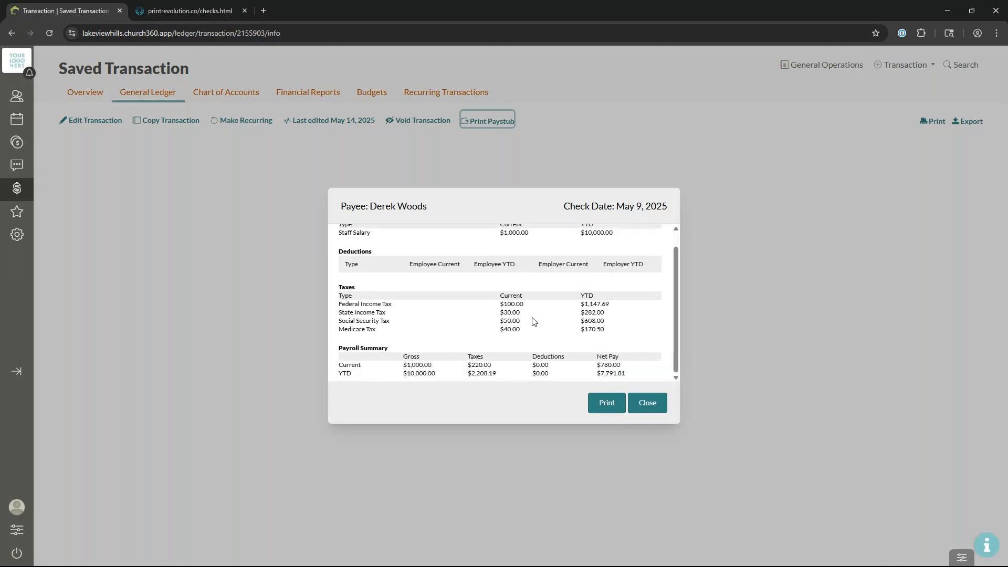
{"action": "scroll", "coordinate": [347, 322], "scroll_direction": "up", "scroll_amount": 1}
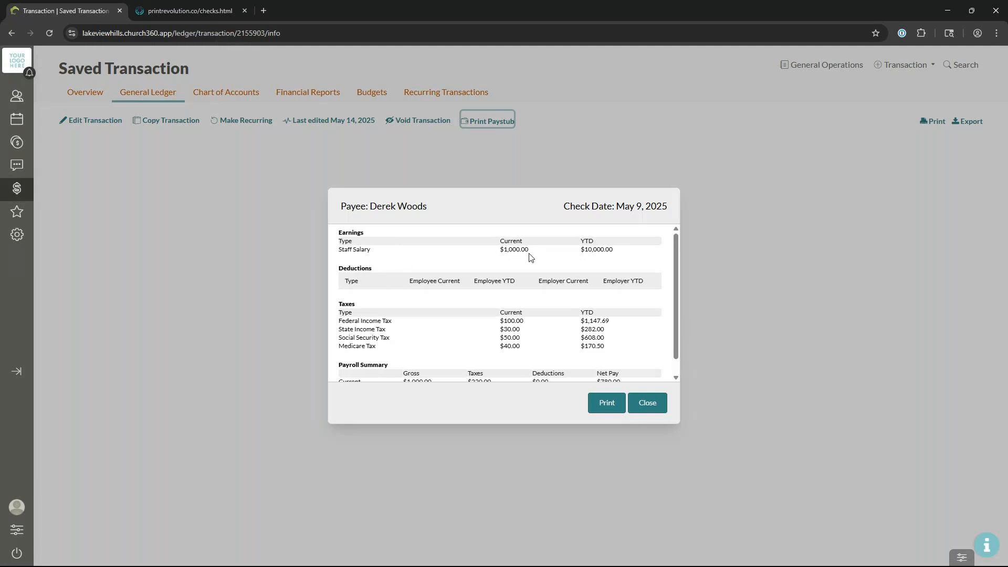
{"action": "scroll", "coordinate": [496, 325], "scroll_direction": "down", "scroll_amount": 1}
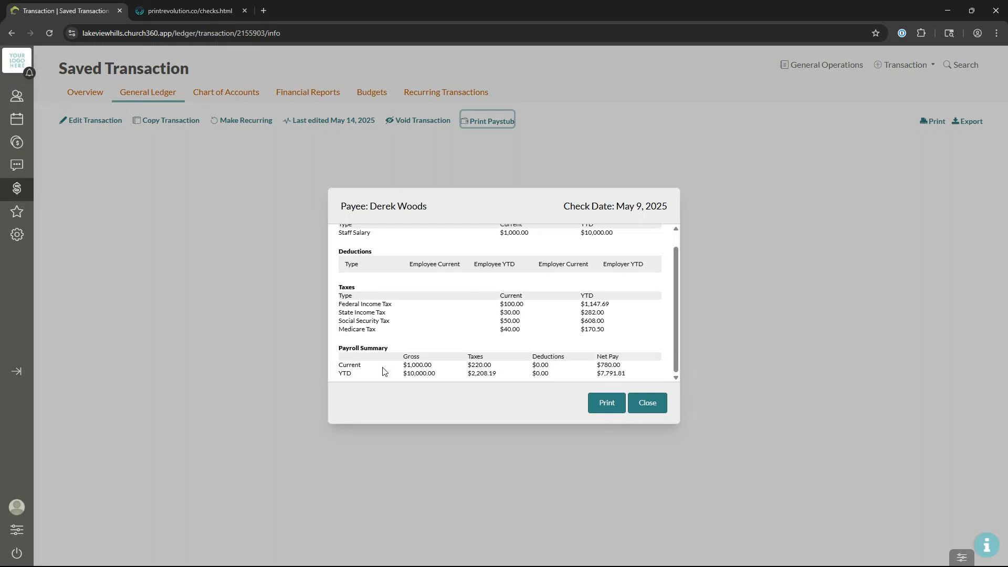
{"action": "left_click", "coordinate": [606, 405]}
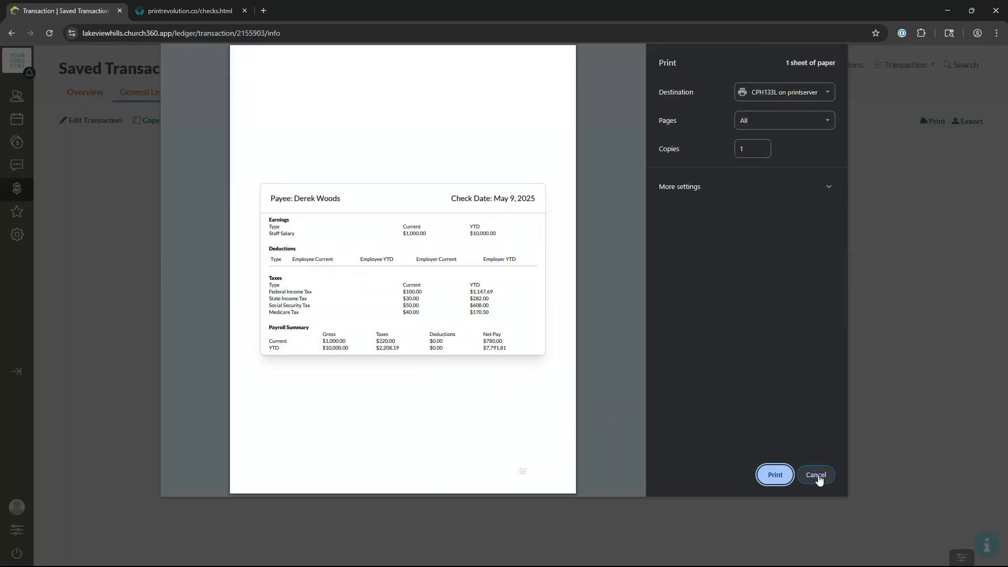
{"action": "left_click", "coordinate": [817, 476]}
{"action": "left_click", "coordinate": [647, 404]}
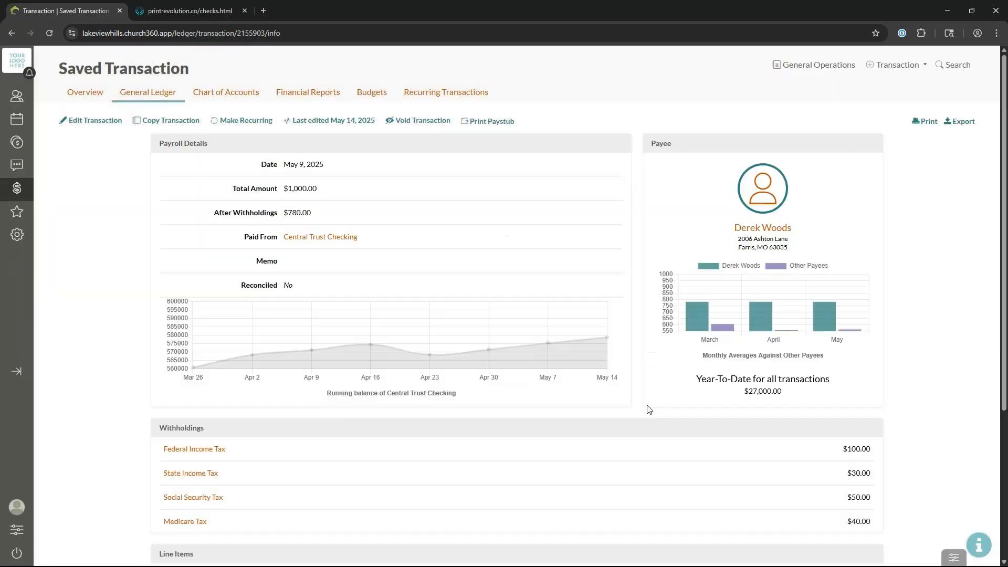
Step: Select the employee's queued payroll check and print it from the print queue
{"action": "left_click", "coordinate": [97, 100]}
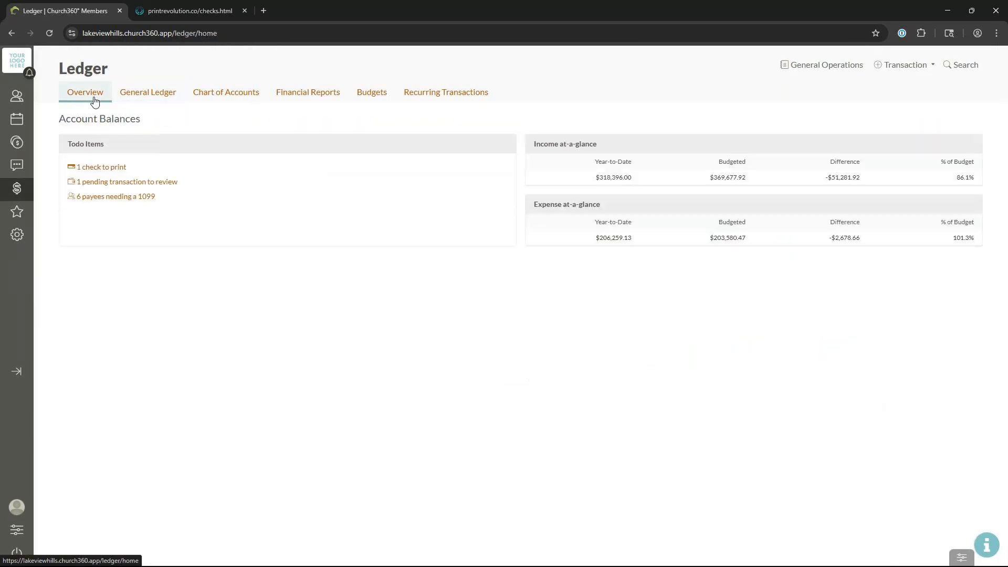
{"action": "left_click", "coordinate": [106, 213]}
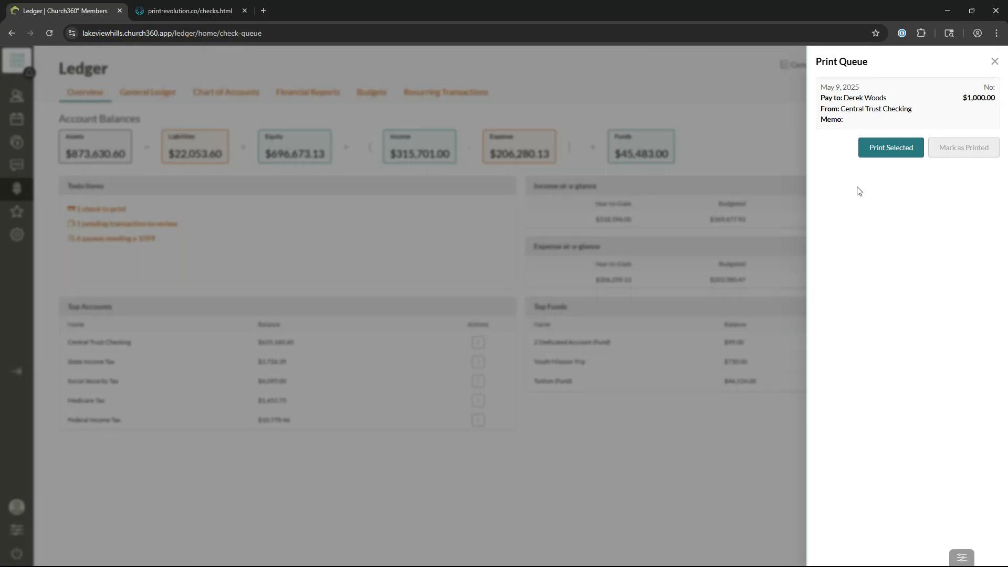
{"action": "left_click", "coordinate": [923, 111]}
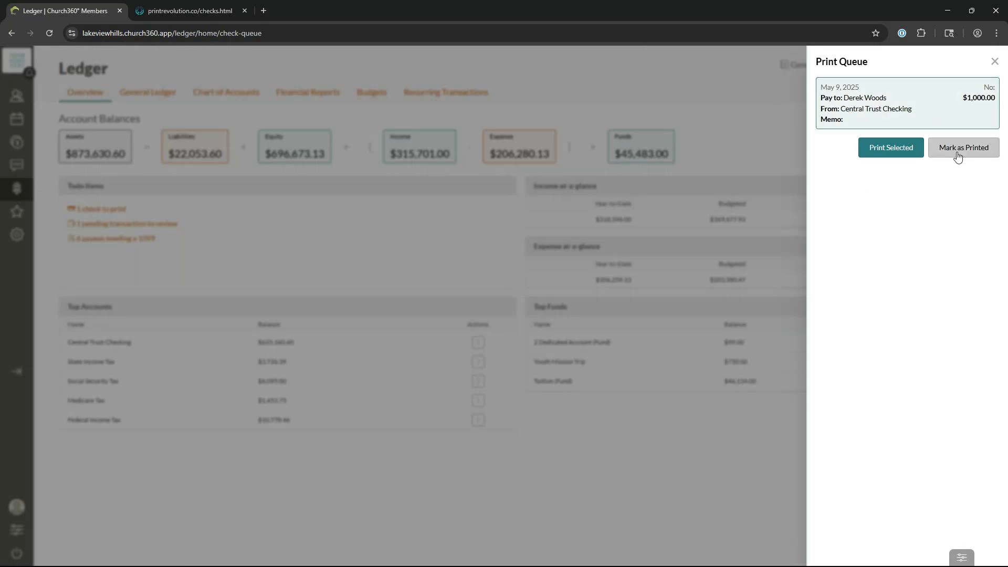
{"action": "left_click", "coordinate": [899, 150]}
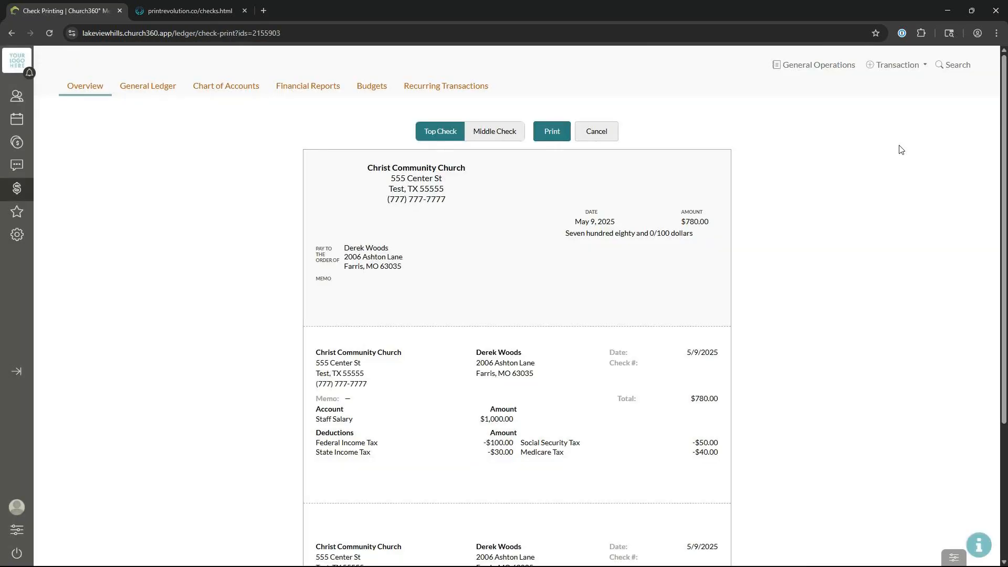
{"action": "scroll", "coordinate": [452, 436], "scroll_direction": "down", "scroll_amount": 4}
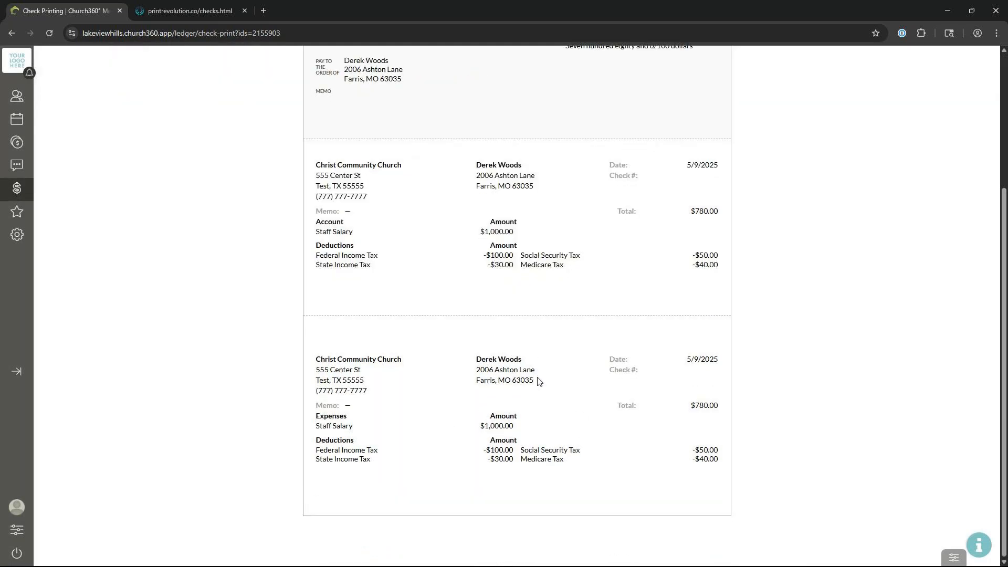
{"action": "scroll", "coordinate": [411, 247], "scroll_direction": "up", "scroll_amount": 3}
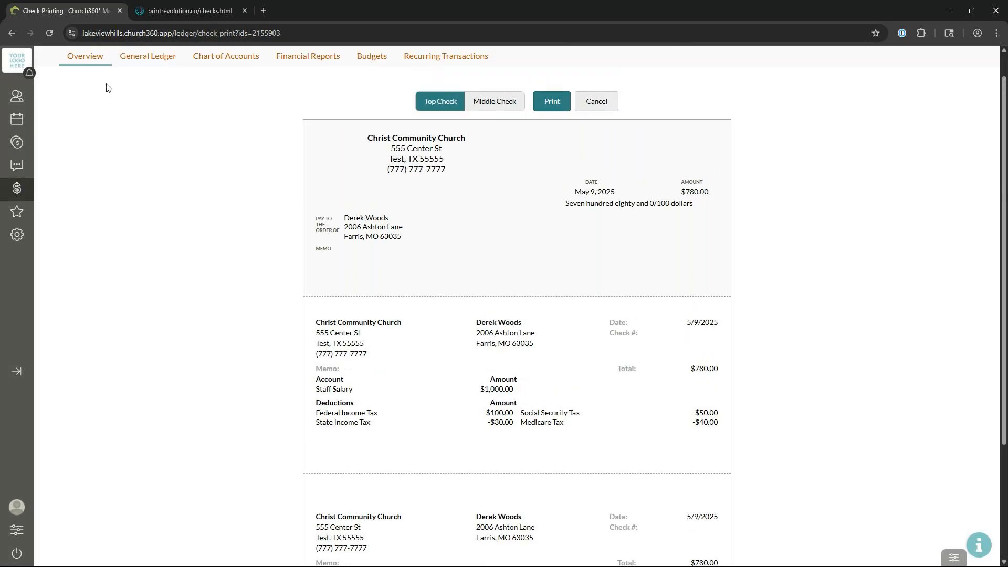
Step: Reopen the check print queue and mark the payroll check as printed
{"action": "left_click", "coordinate": [86, 59]}
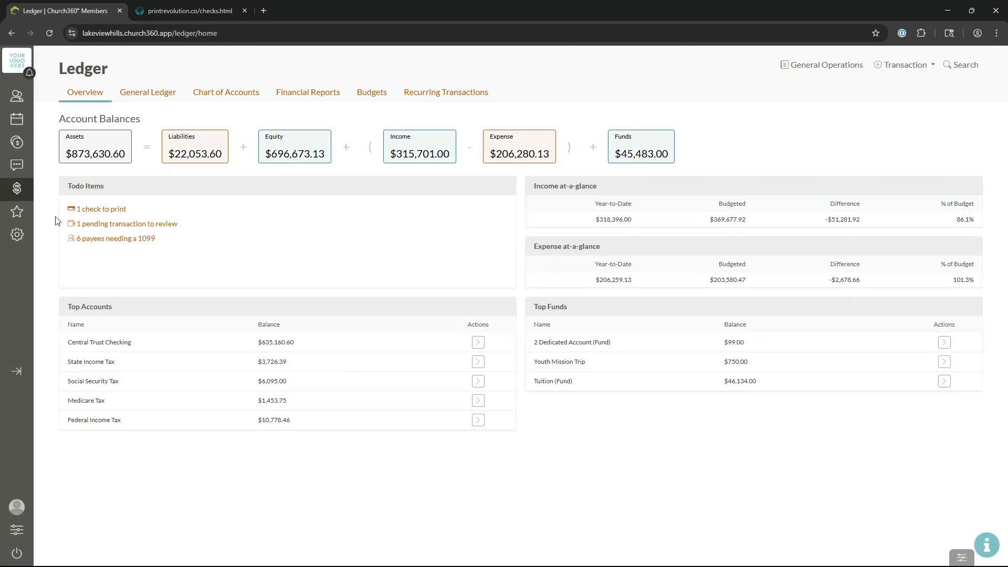
{"action": "left_click", "coordinate": [101, 209]}
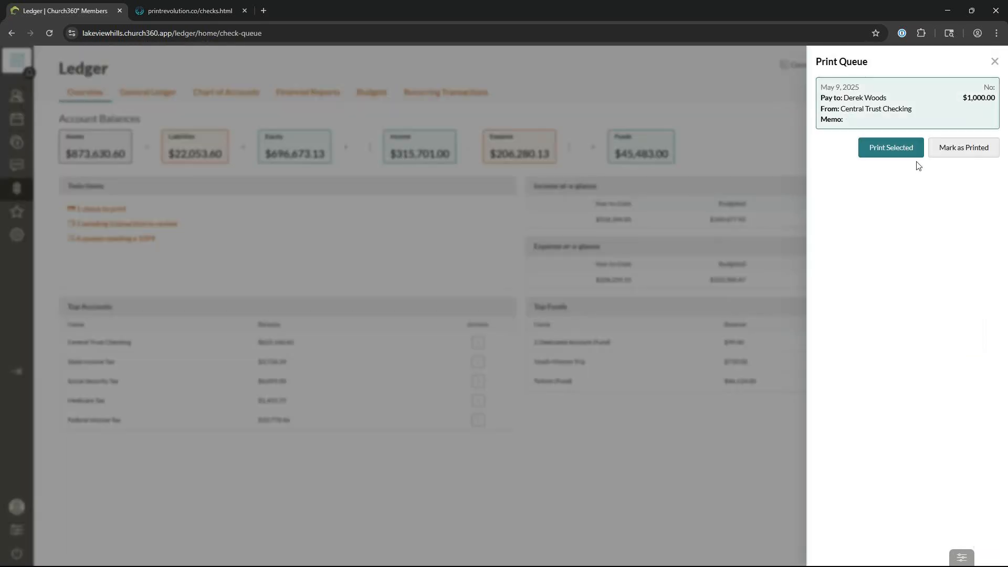
{"action": "left_click", "coordinate": [967, 158]}
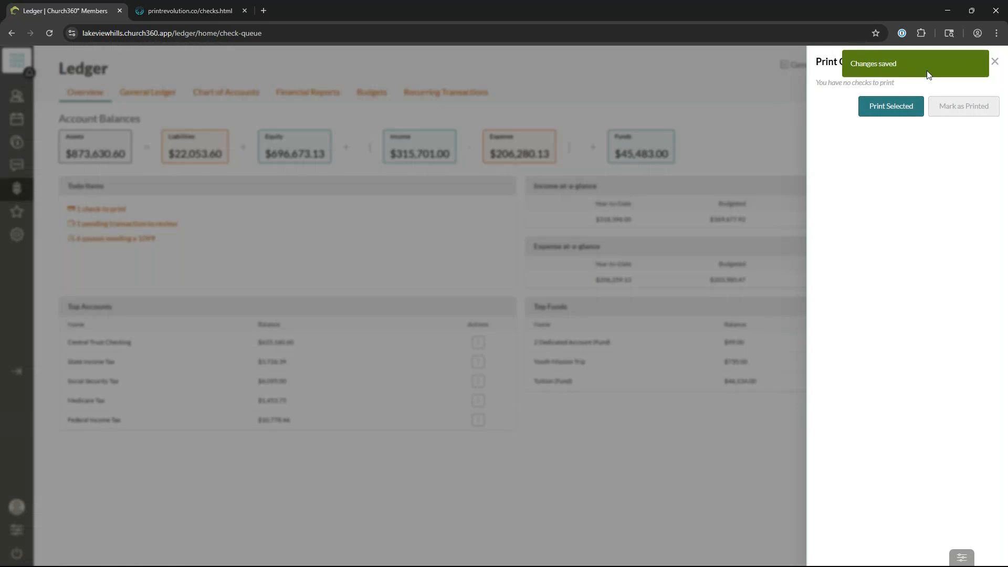
Step: Close the print queue and advance the PowerPoint slide show to the Payments slide
{"action": "left_click", "coordinate": [996, 62]}
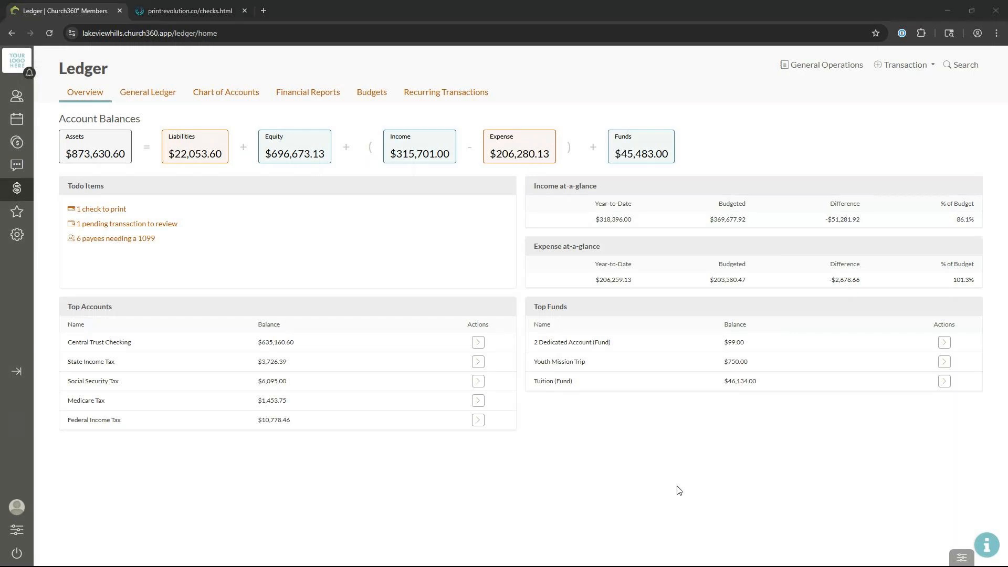
{"action": "key", "text": "alt+Tab"}
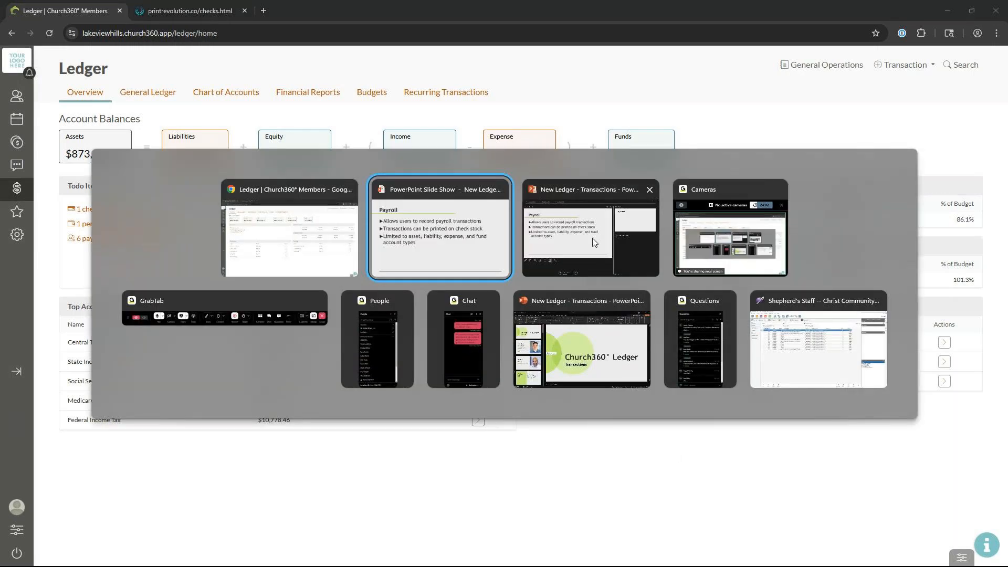
{"action": "left_click", "coordinate": [479, 238]}
{"action": "left_click", "coordinate": [627, 413]}
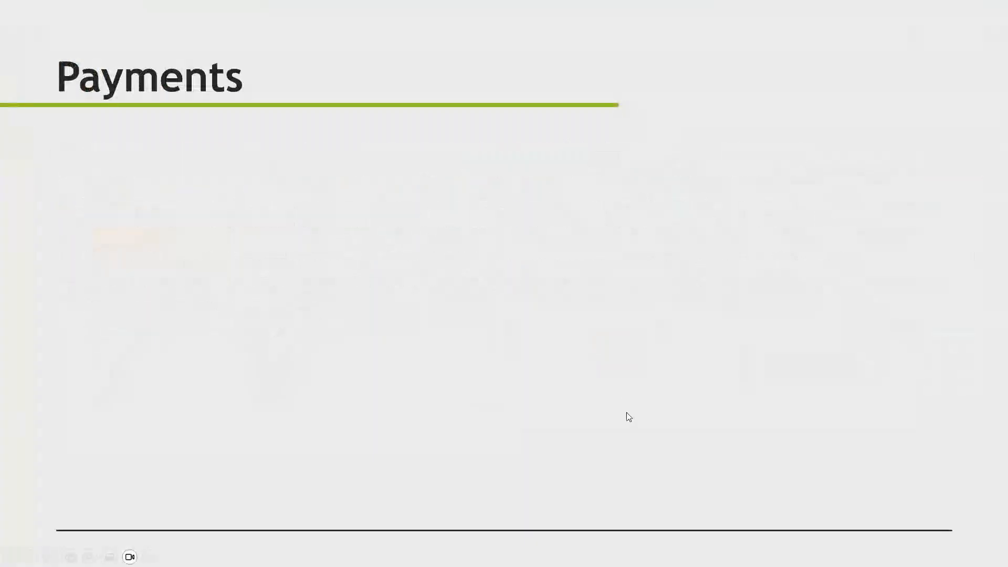
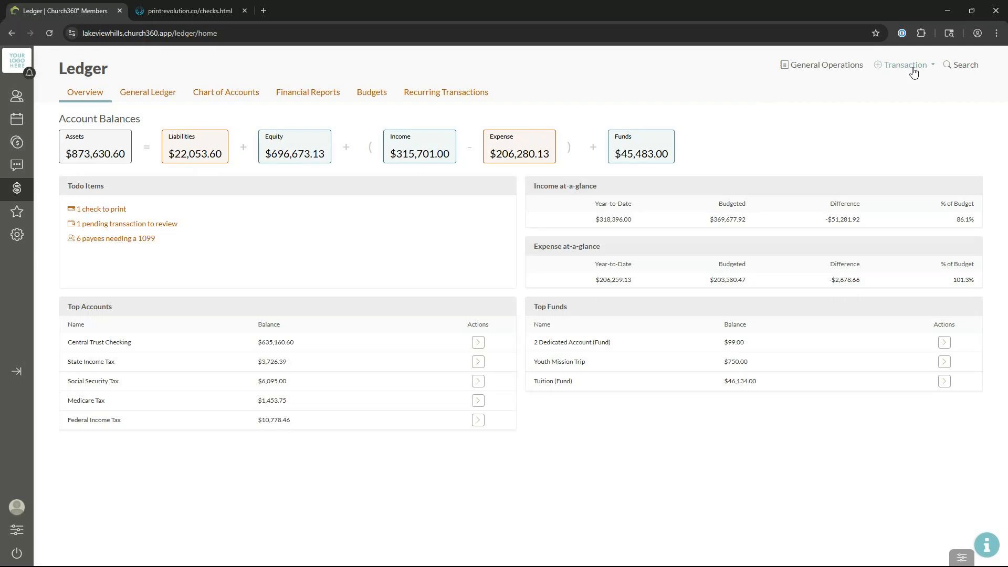
Step: Start a new payment from Central Trust Checking dated May 7, 2025
{"action": "left_click", "coordinate": [914, 72]}
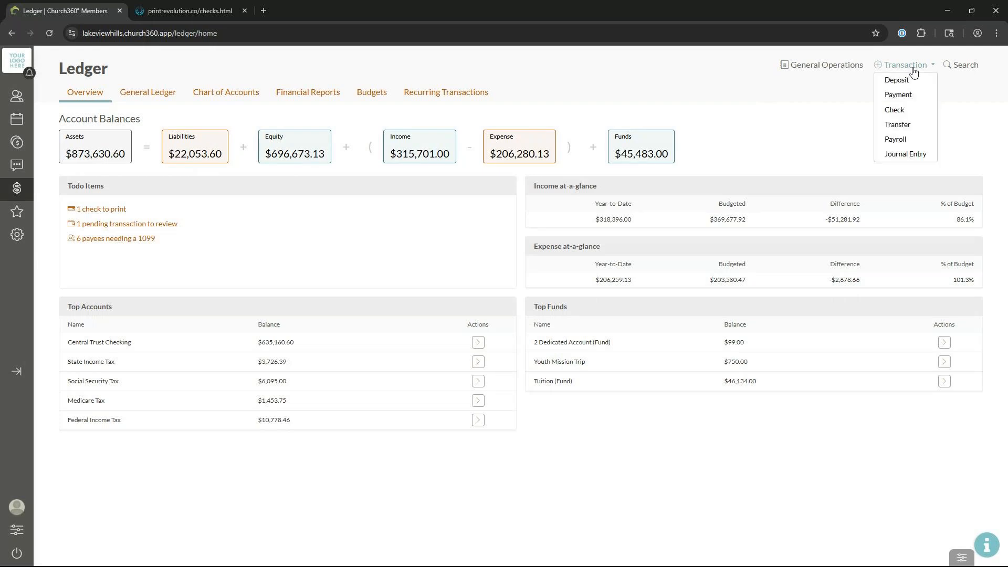
{"action": "left_click", "coordinate": [900, 96]}
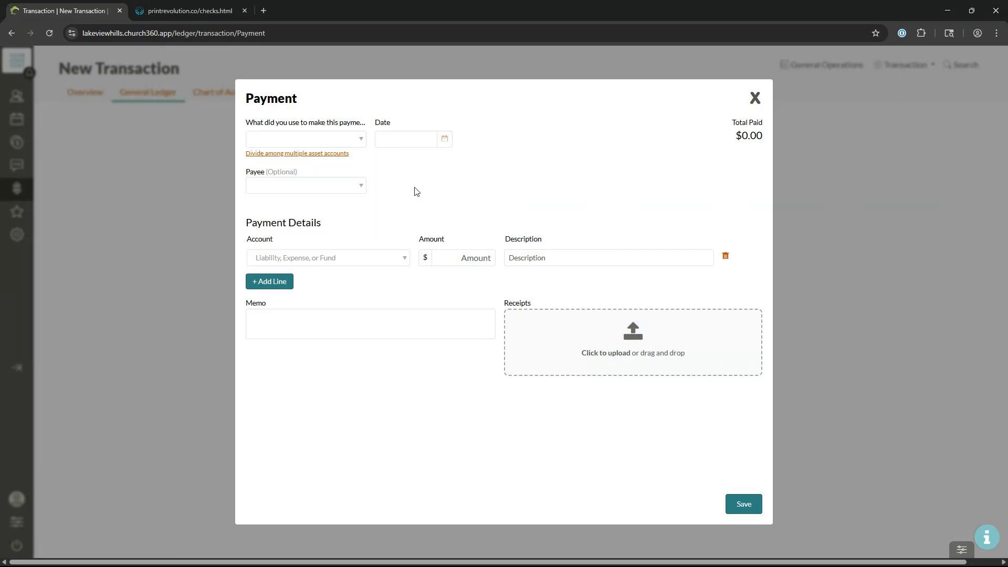
{"action": "left_click", "coordinate": [358, 143]}
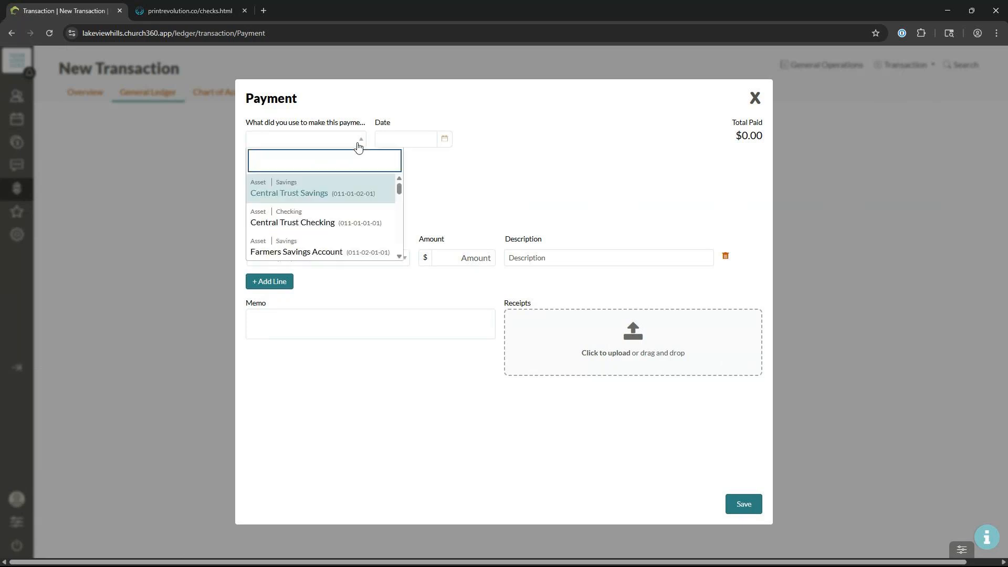
{"action": "left_click", "coordinate": [348, 216]}
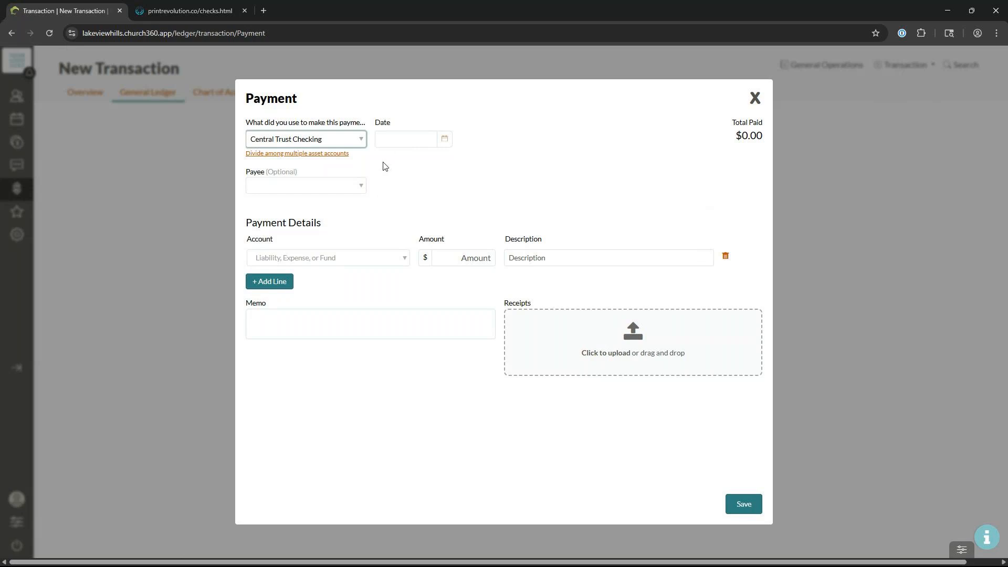
{"action": "left_click", "coordinate": [389, 146]}
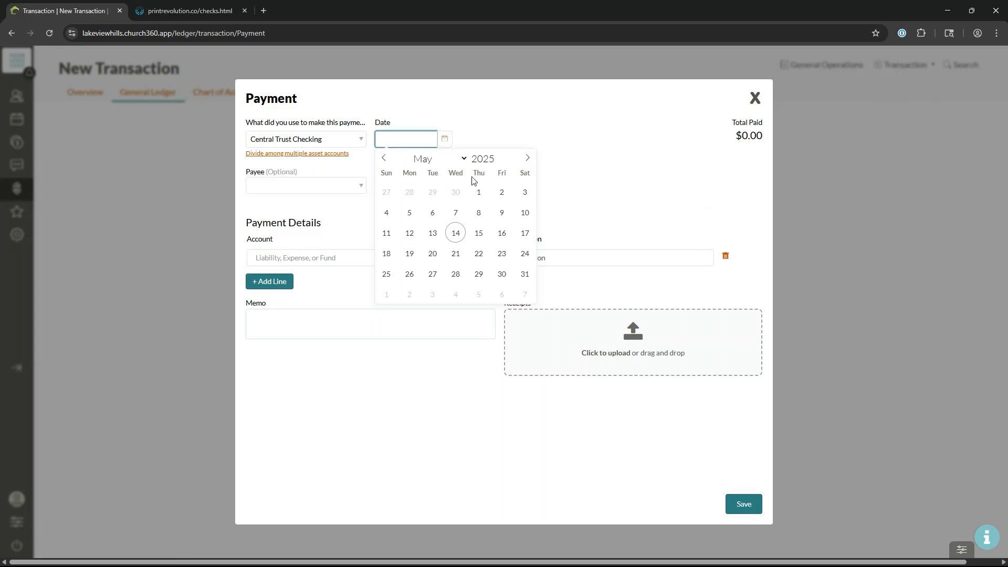
{"action": "left_click", "coordinate": [456, 212]}
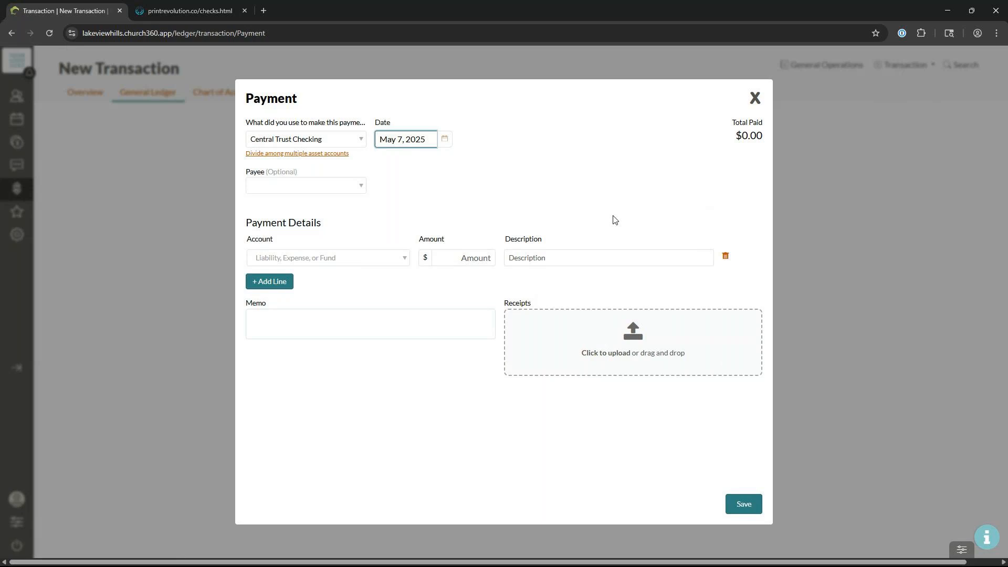
{"action": "left_click", "coordinate": [365, 192]}
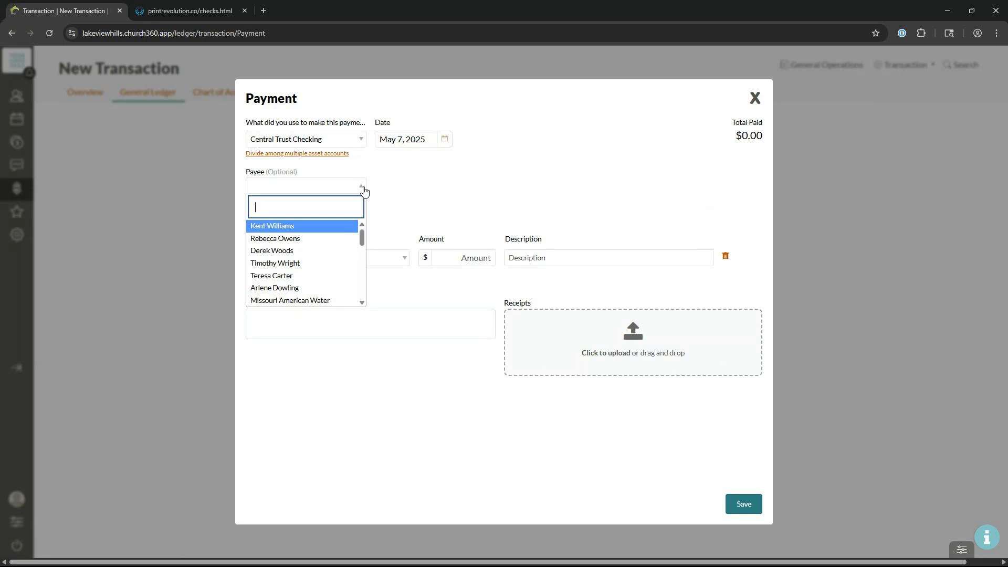
Step: Pay Allied Trash & Recycling $300.00 charged to Trash Removal and save it
{"action": "type", "text": "all"}
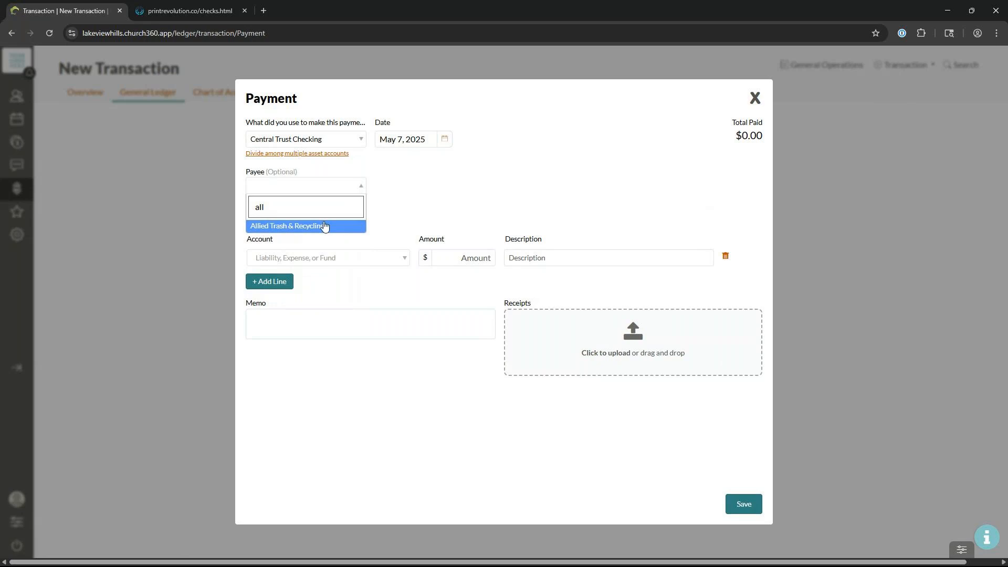
{"action": "left_click", "coordinate": [325, 226]}
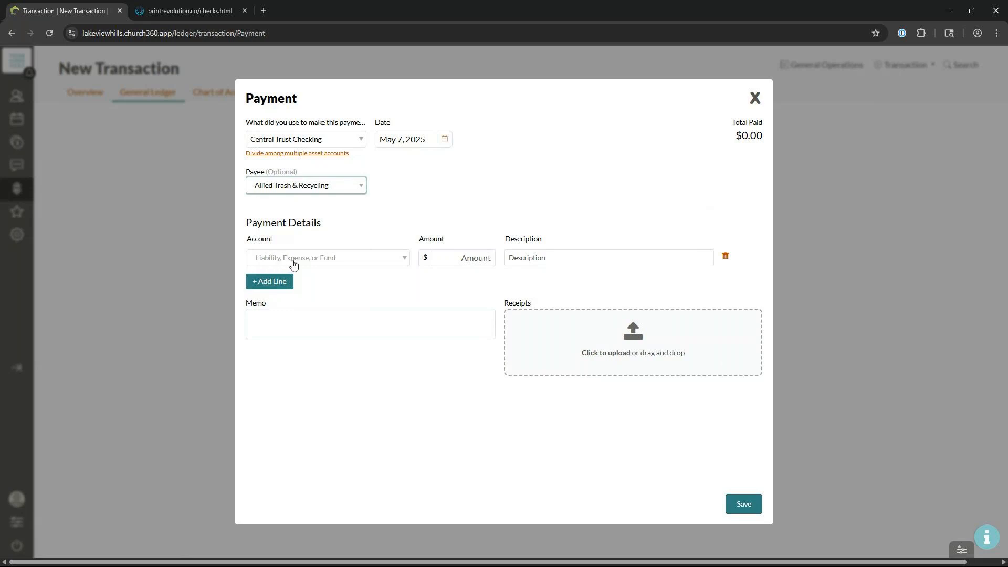
{"action": "left_click", "coordinate": [373, 262]}
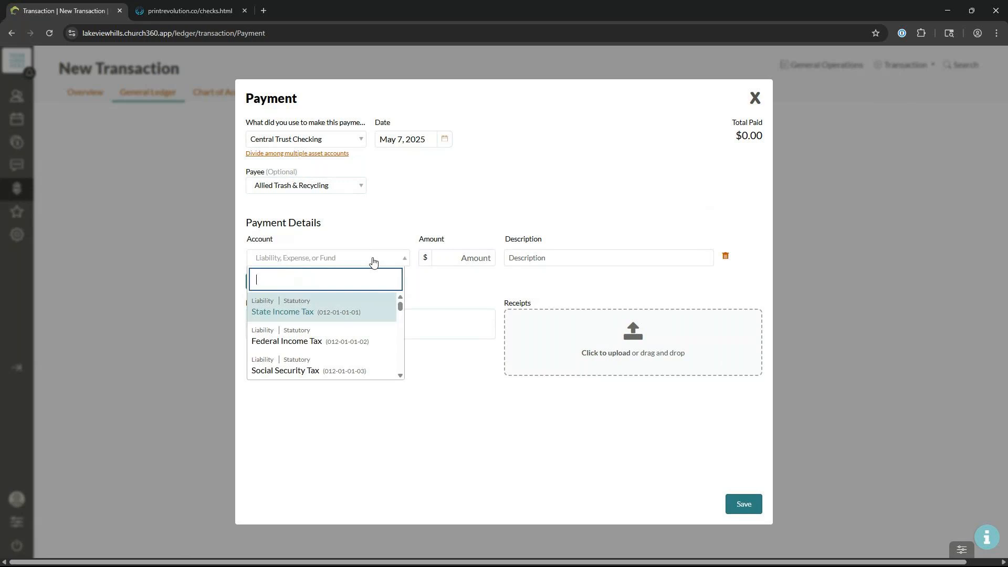
{"action": "type", "text": "tras"}
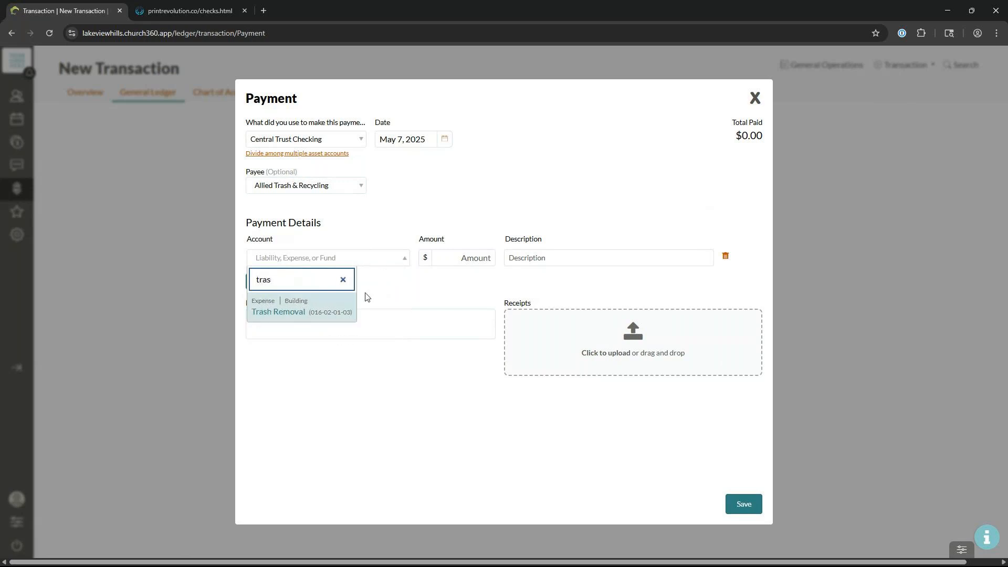
{"action": "left_click", "coordinate": [288, 311]}
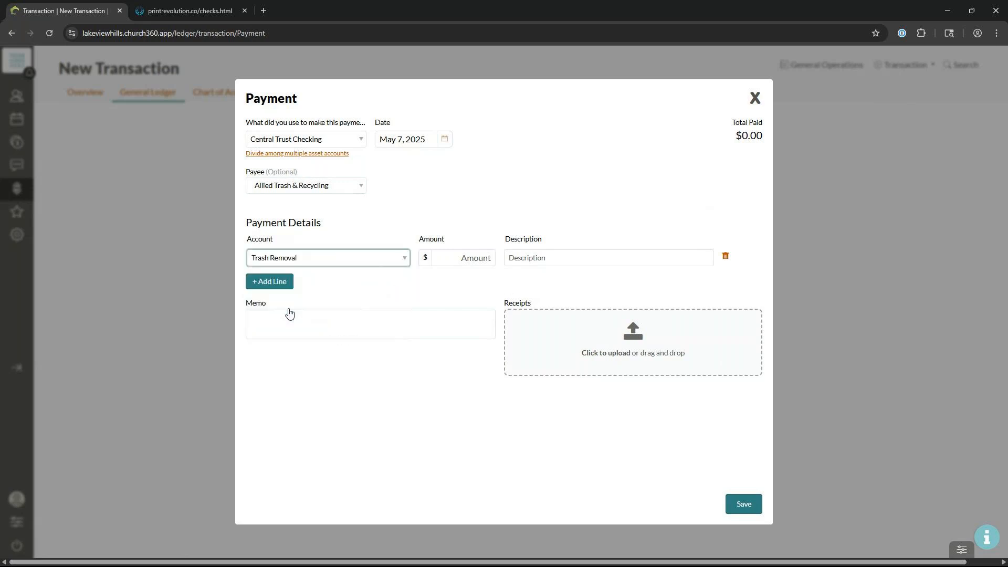
{"action": "left_click", "coordinate": [456, 258]}
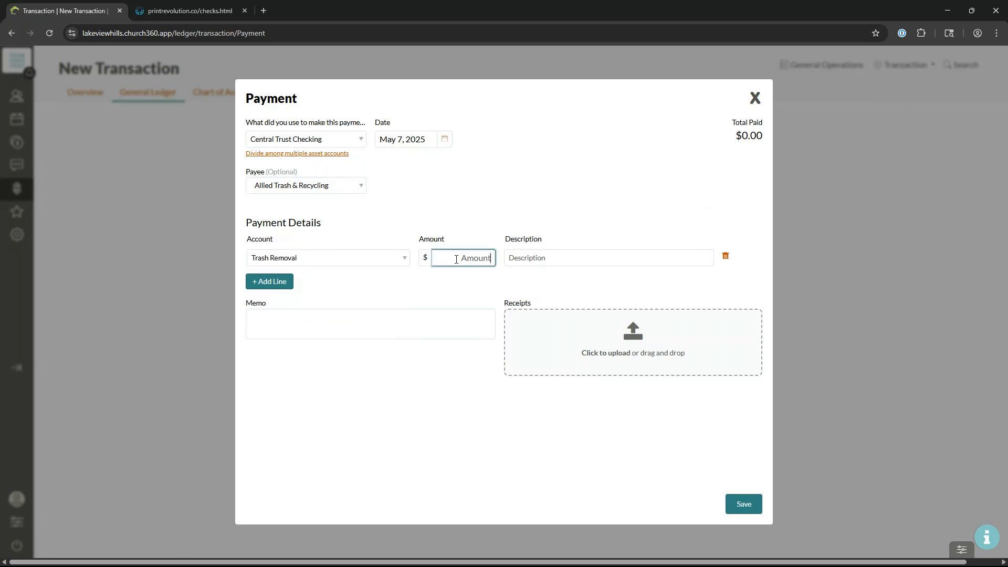
{"action": "type", "text": "300"}
{"action": "left_click", "coordinate": [506, 263]}
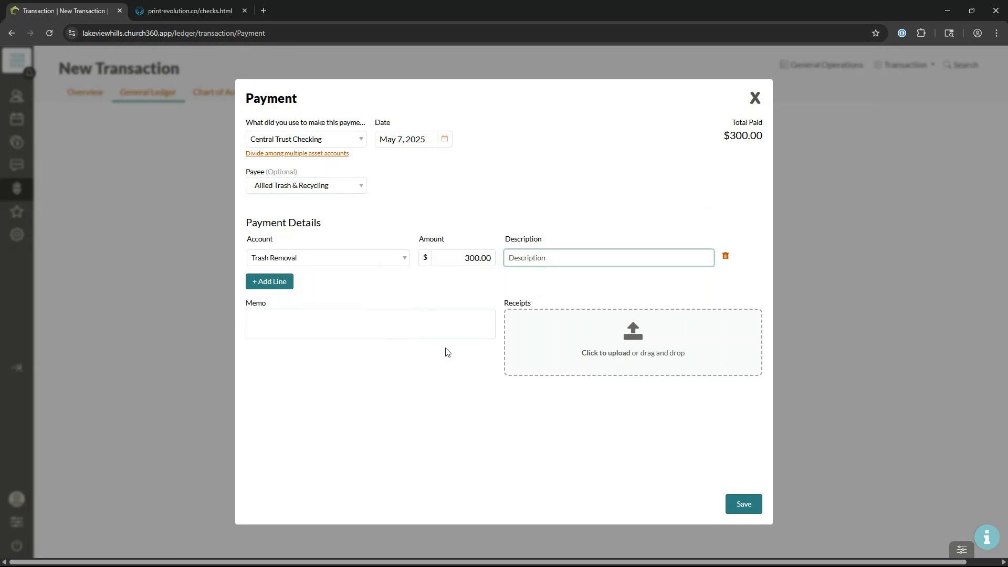
{"action": "left_click", "coordinate": [743, 504]}
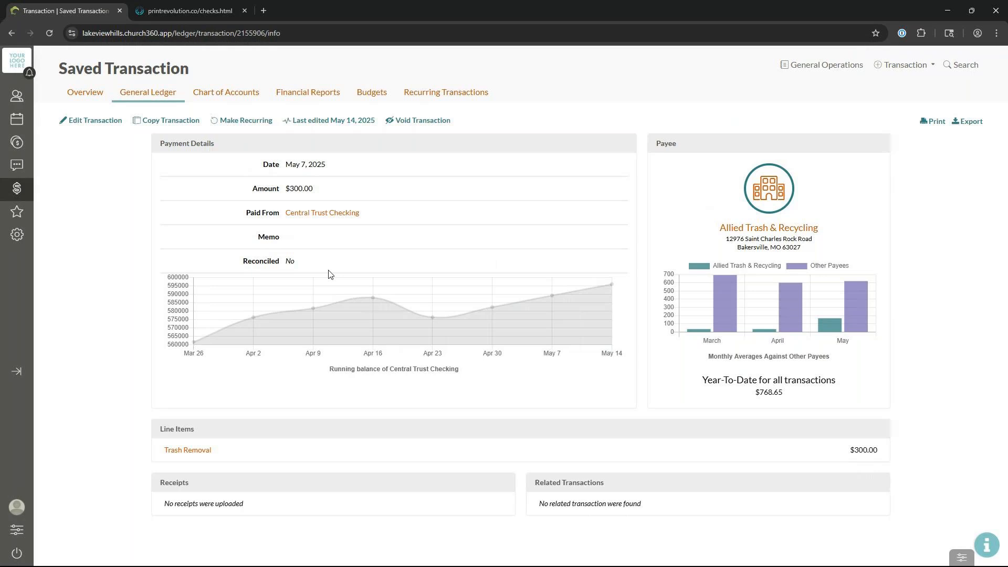
Step: Start making the saved Trash Removal payment a recurring transaction
{"action": "left_click", "coordinate": [252, 124]}
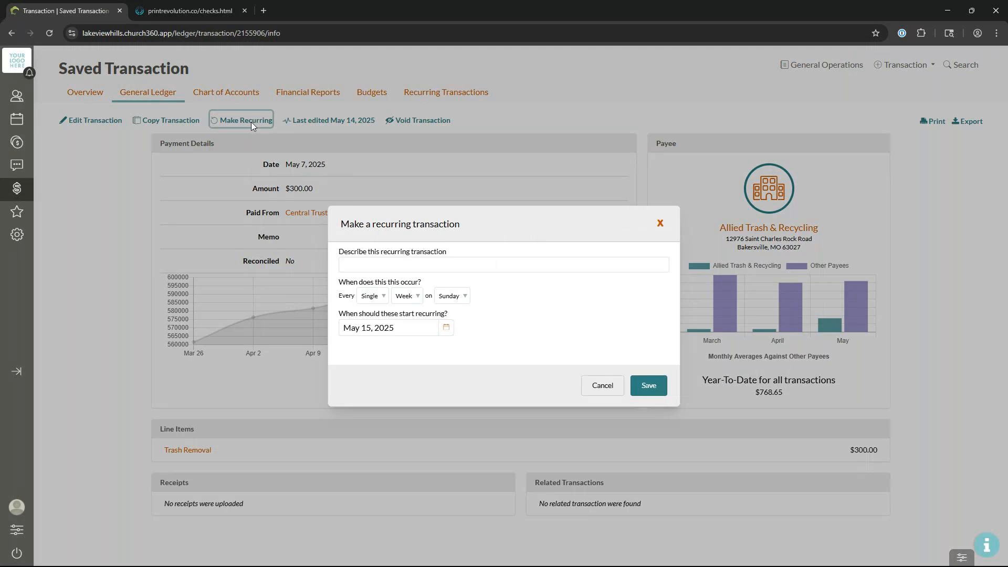
Step: Name the recurring transaction 'Trash Removal Bill'
{"action": "left_click", "coordinate": [522, 266]}
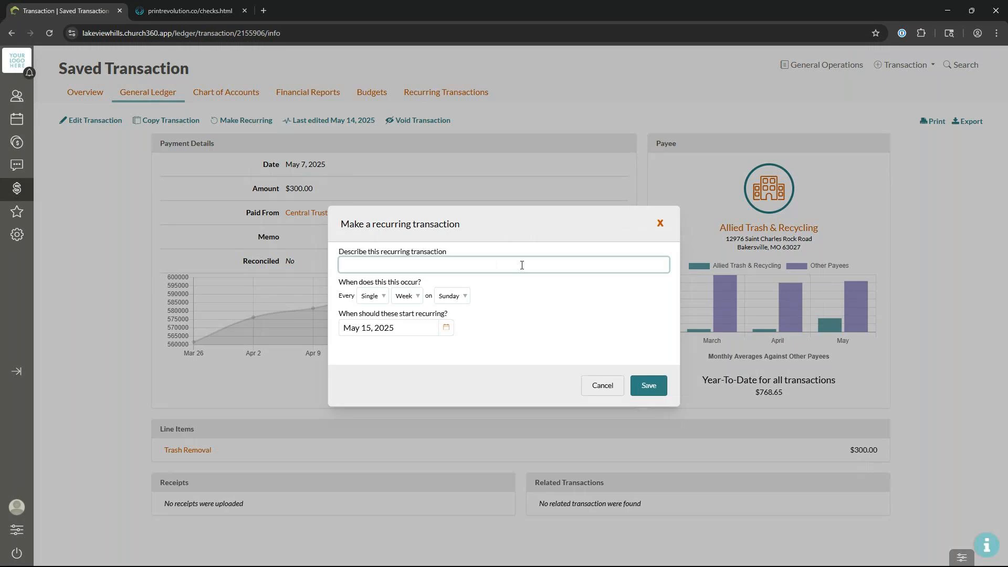
{"action": "type", "text": "Mont"}
{"action": "key", "text": "BackSpace"}
{"action": "key", "text": "BackSpace"}
{"action": "type", "text": "nthly Ta"}
{"action": "key", "text": "BackSpace"}
{"action": "key", "text": "BackSpace"}
{"action": "key", "text": "BackSpace"}
{"action": "key", "text": "BackSpace"}
{"action": "key", "text": "BackSpace"}
{"action": "key", "text": "BackSpace"}
{"action": "key", "text": "BackSpace"}
{"action": "key", "text": "BackSpace"}
{"action": "type", "text": "Trash Removal Bil"}
{"action": "left_click", "coordinate": [555, 298]}
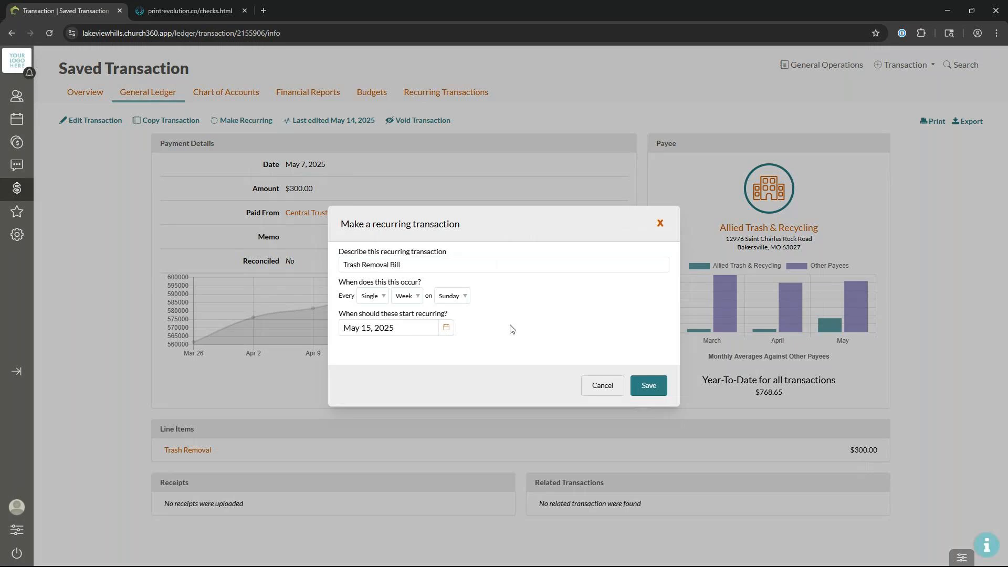
Step: Set it to repeat monthly on the 1st Wednesday
{"action": "left_click", "coordinate": [414, 302]}
{"action": "left_click", "coordinate": [408, 320]}
{"action": "left_click", "coordinate": [379, 298]}
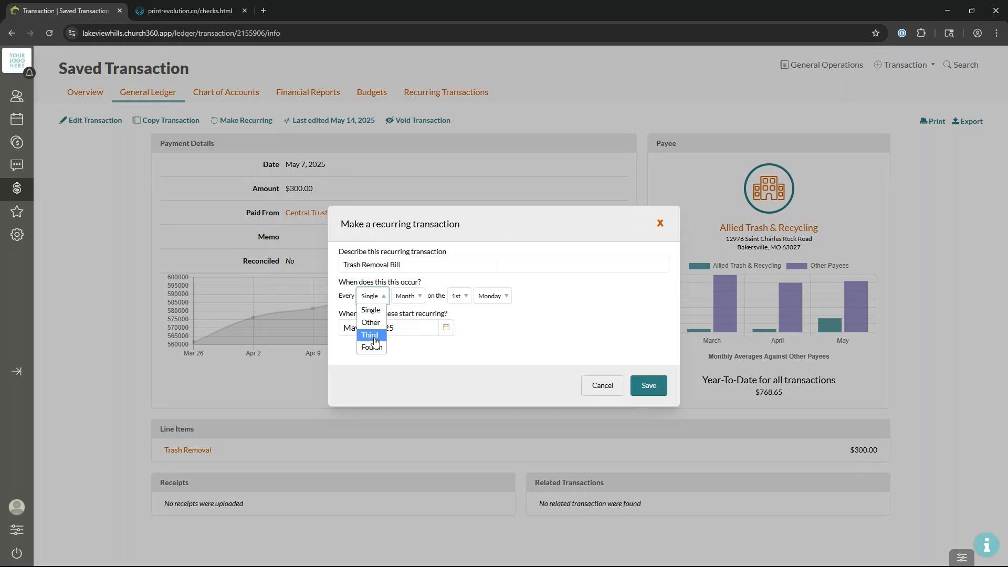
{"action": "left_click", "coordinate": [411, 298]}
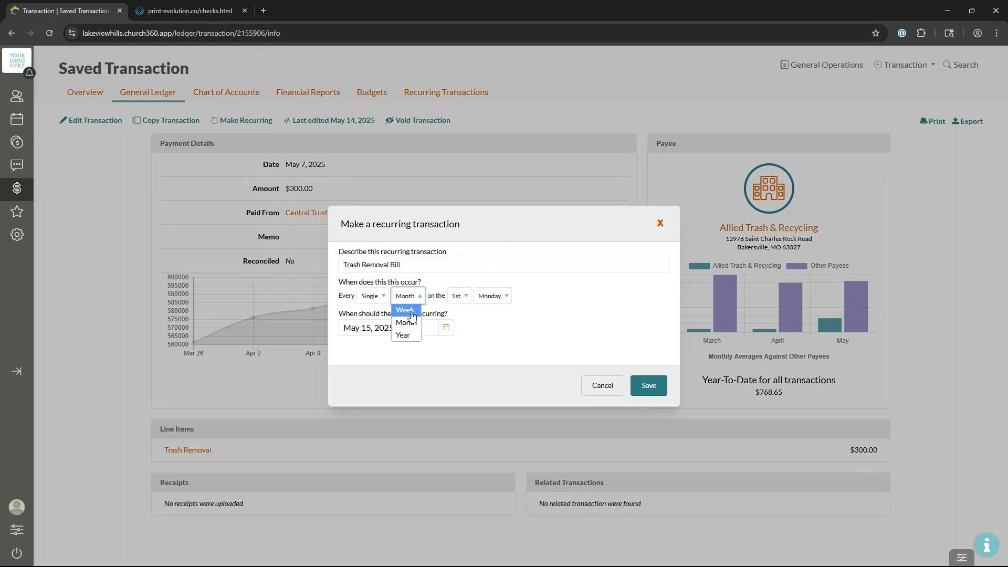
{"action": "left_click", "coordinate": [539, 330]}
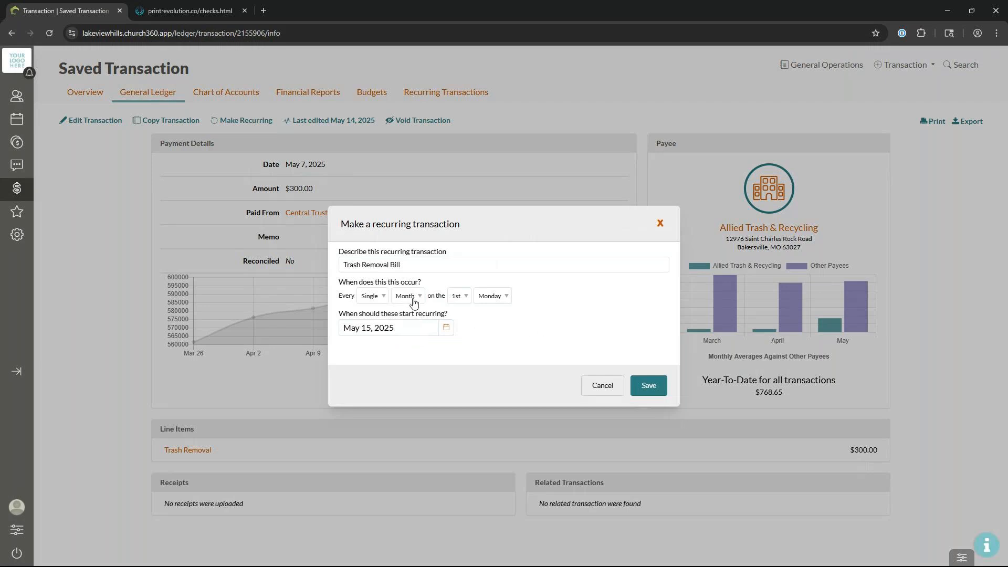
{"action": "left_click", "coordinate": [491, 296]}
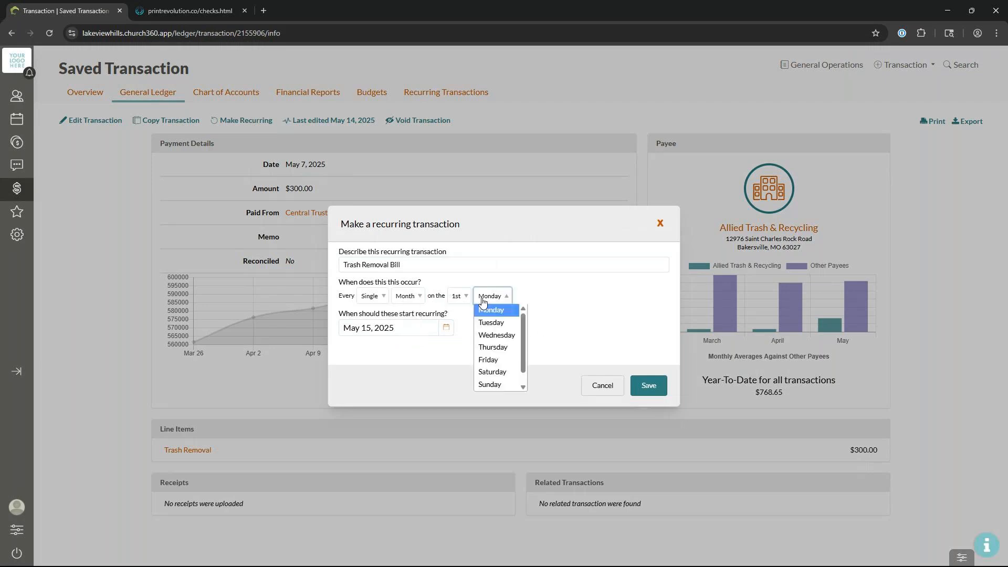
{"action": "left_click", "coordinate": [489, 332]}
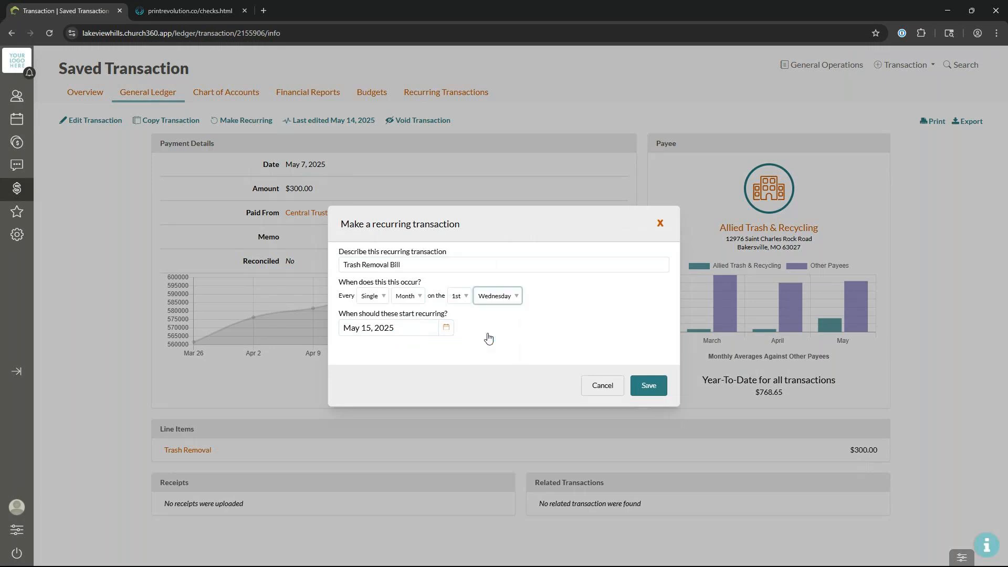
{"action": "left_click", "coordinate": [493, 297]}
{"action": "scroll", "coordinate": [499, 372], "scroll_direction": "down", "scroll_amount": 1}
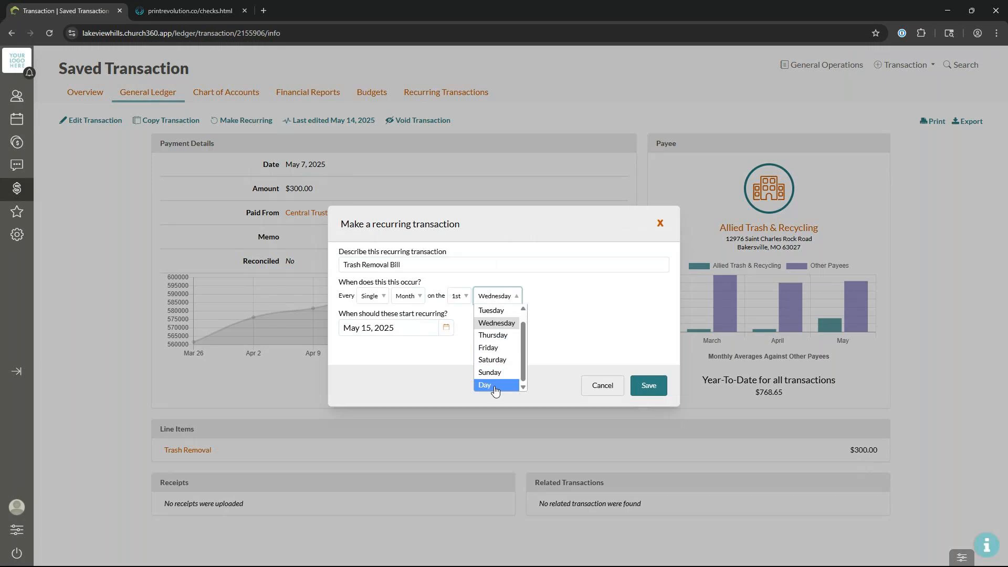
{"action": "left_click", "coordinate": [459, 297]}
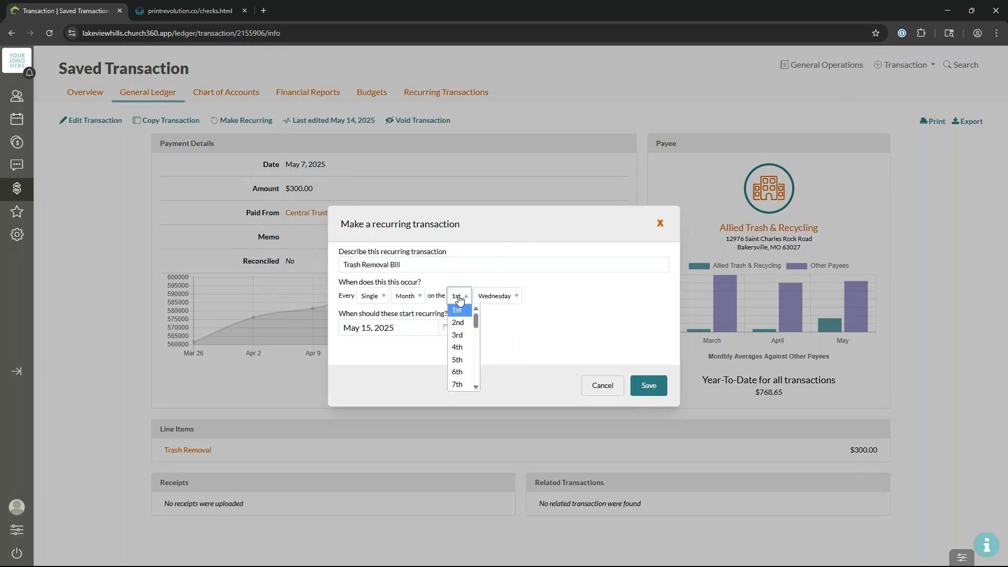
{"action": "left_click", "coordinate": [459, 297]}
{"action": "left_click", "coordinate": [496, 295]}
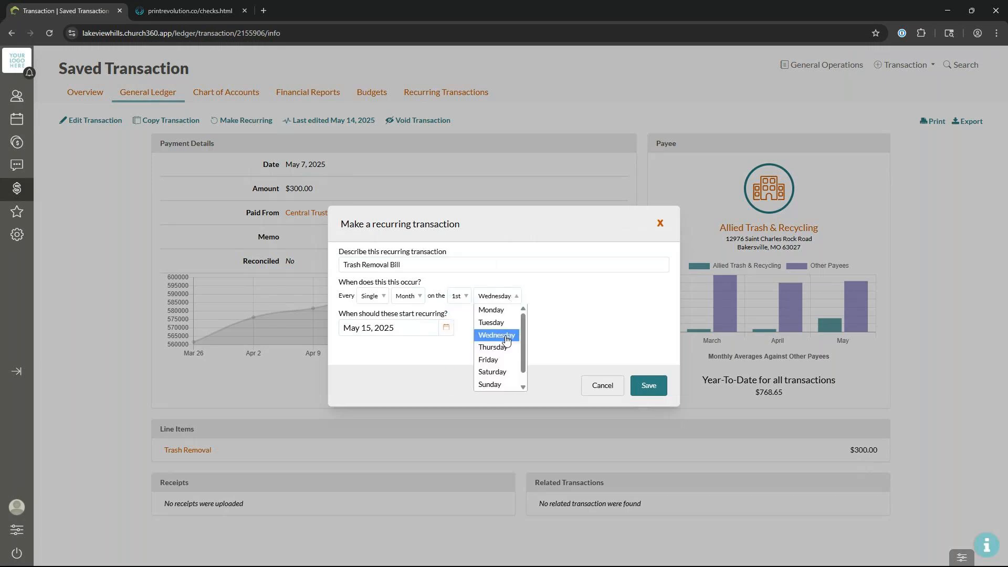
{"action": "left_click", "coordinate": [506, 333]}
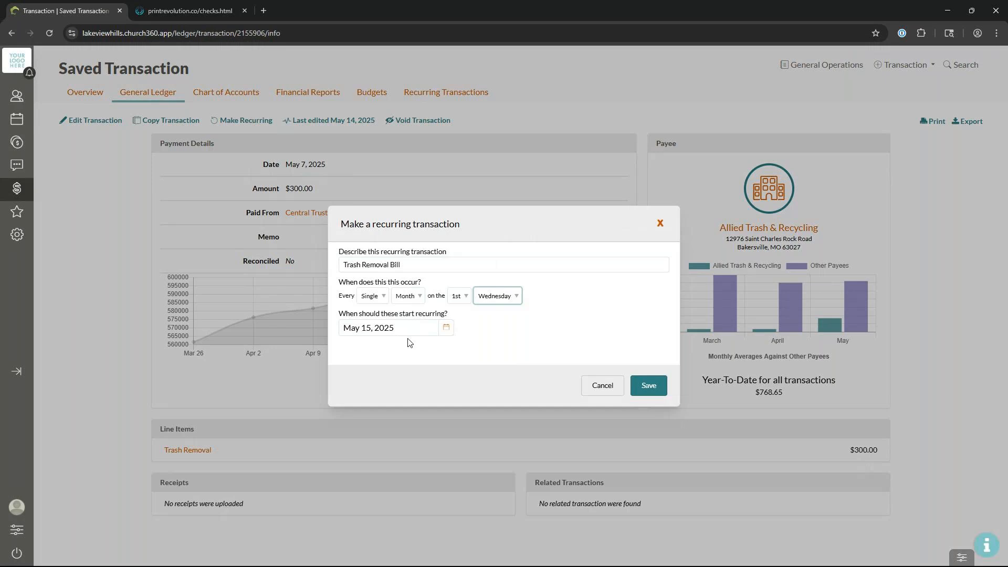
Step: Start the recurrence on June 4, 2025 and save it
{"action": "left_click", "coordinate": [446, 328]}
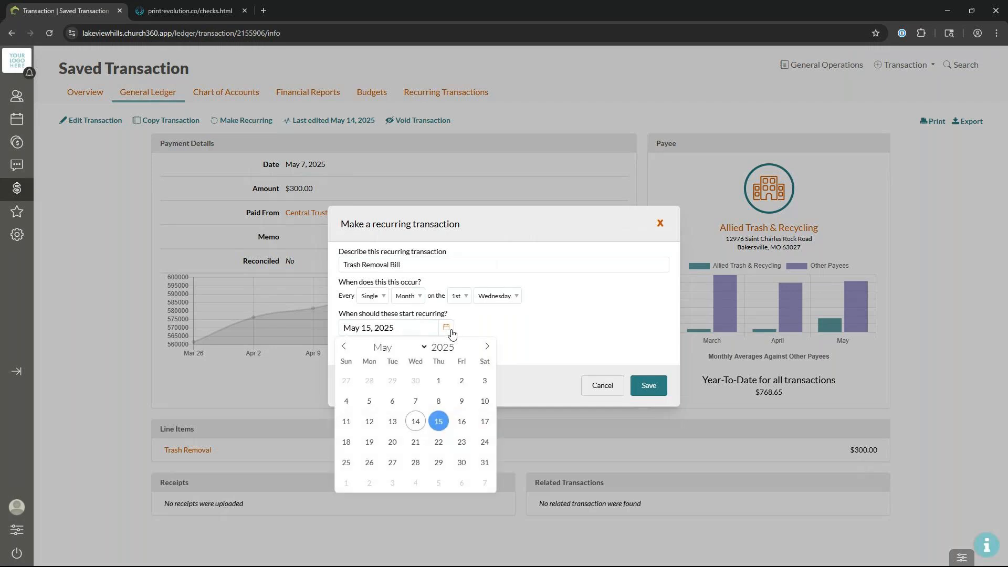
{"action": "left_click", "coordinate": [487, 348]}
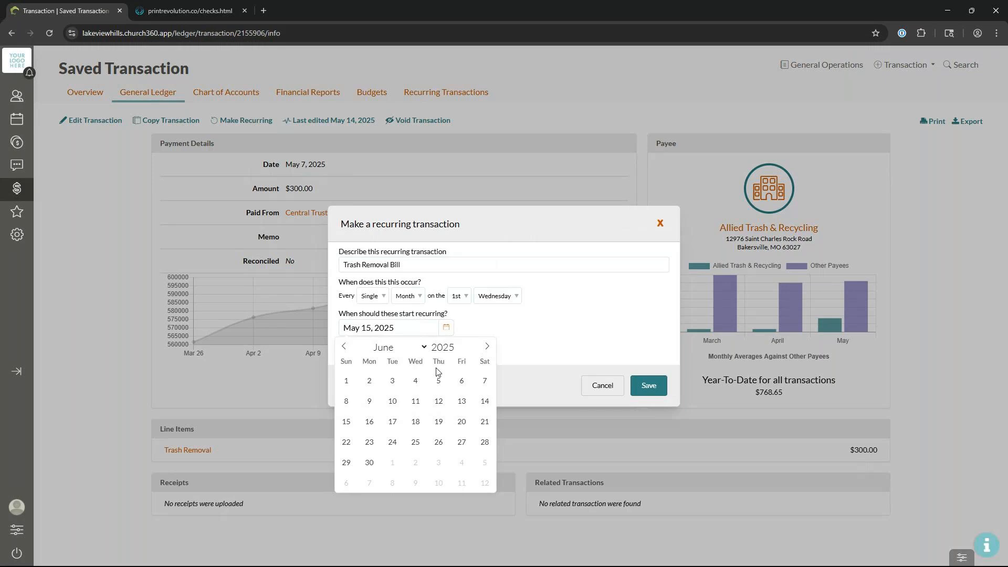
{"action": "left_click", "coordinate": [415, 380]}
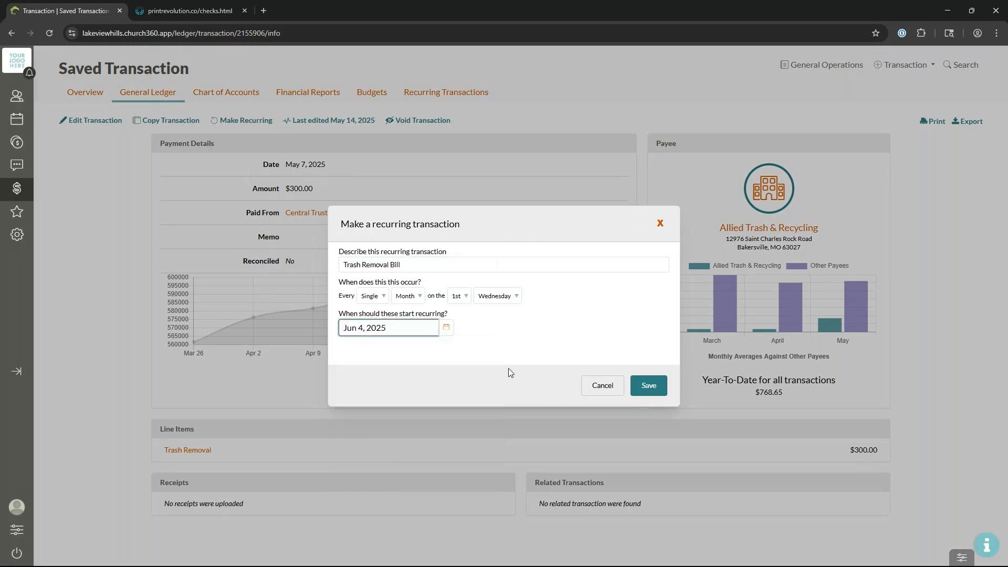
{"action": "left_click", "coordinate": [643, 387]}
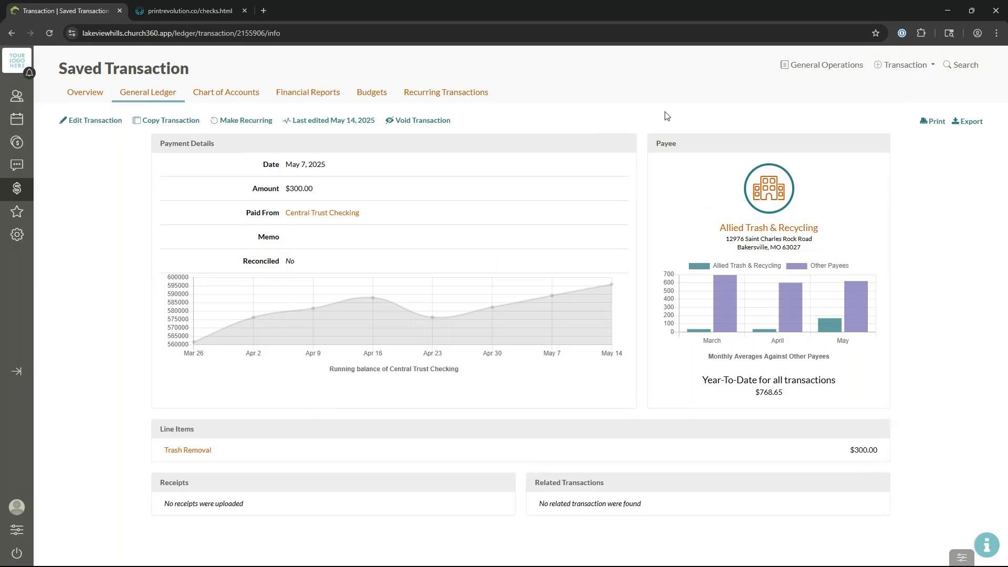
Step: Create a payment from the pending Electric Bill listed on the ledger overview
{"action": "left_click", "coordinate": [81, 100]}
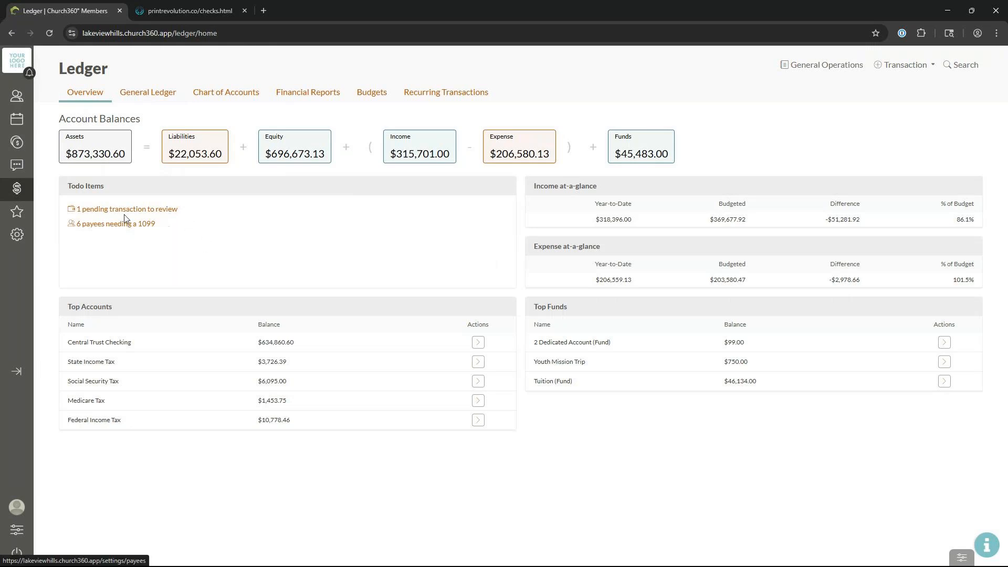
{"action": "left_click", "coordinate": [165, 210]}
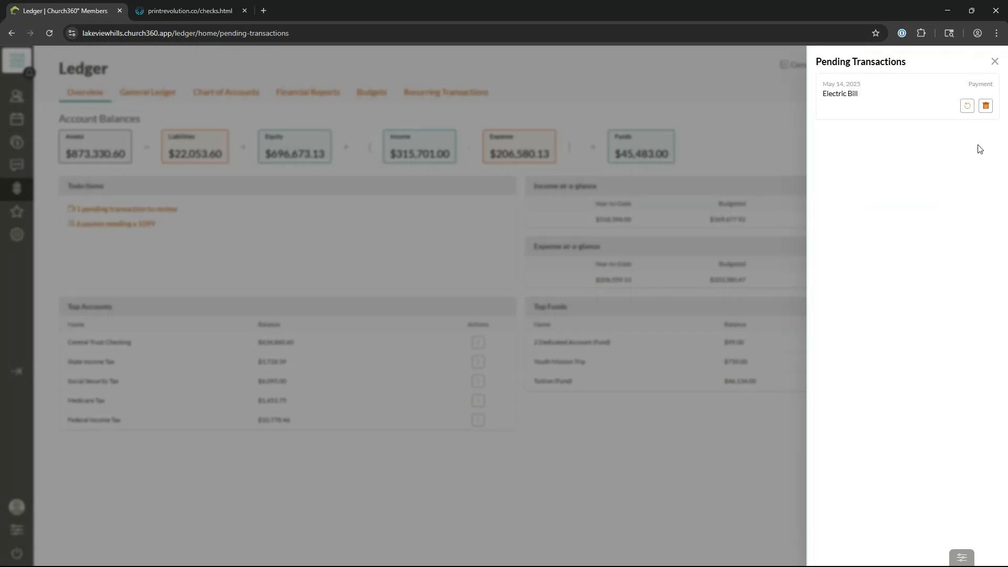
{"action": "left_click", "coordinate": [967, 107]}
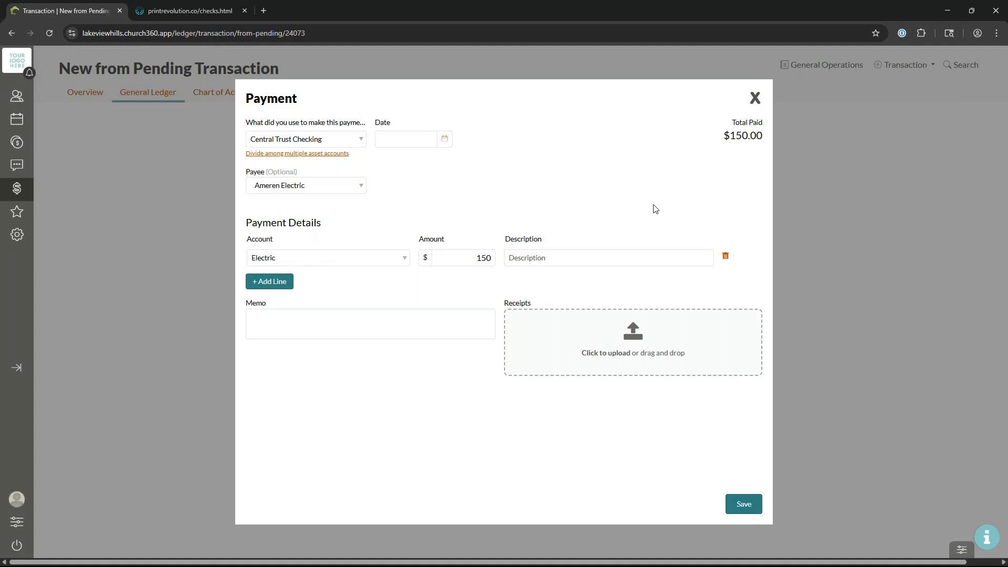
Step: Date the Electric Bill payment May 13, 2025 and change its amount from 150 to 250
{"action": "left_click", "coordinate": [421, 141]}
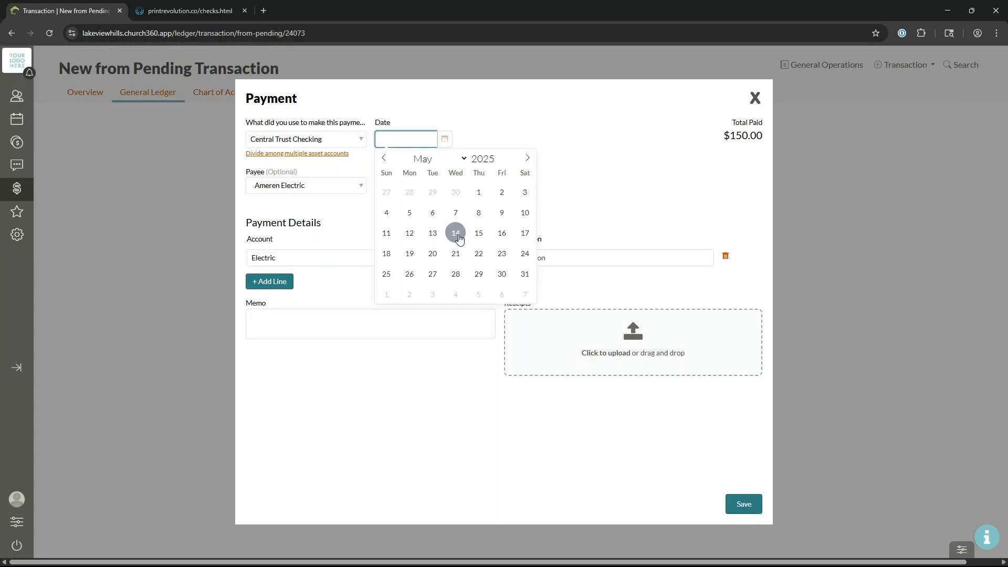
{"action": "left_click", "coordinate": [434, 233]}
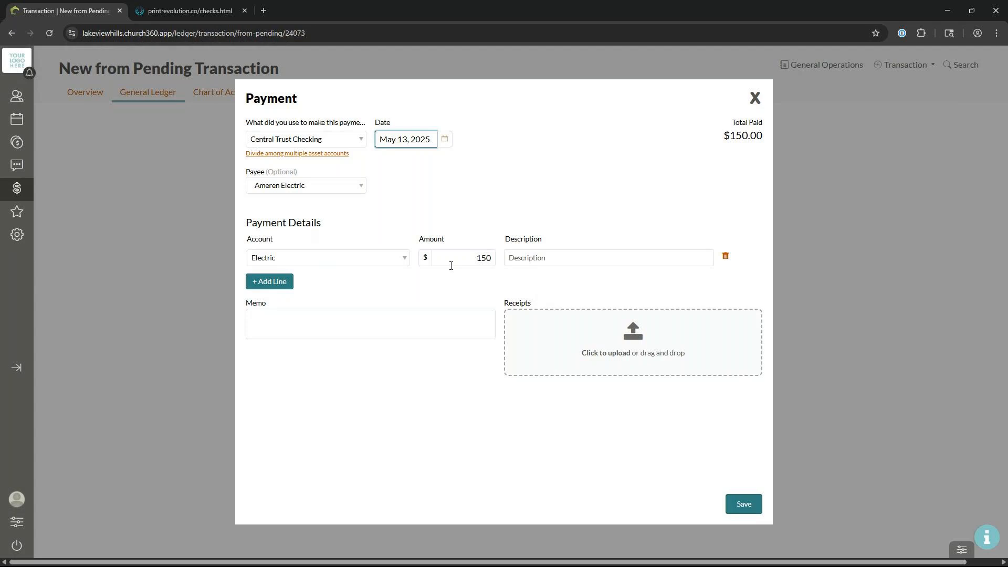
{"action": "left_click_drag", "start_coordinate": [455, 264], "coordinate": [502, 261]}
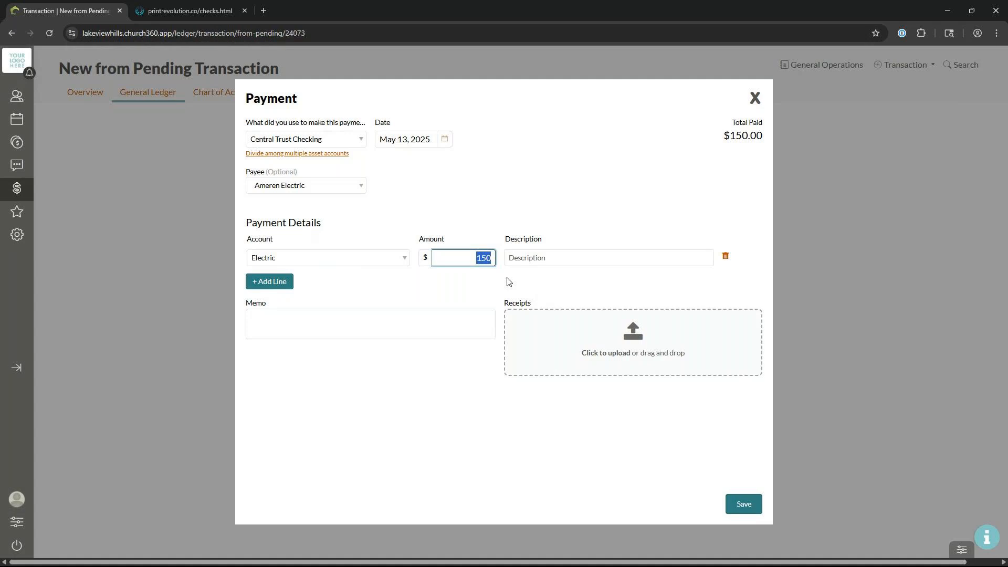
{"action": "key", "text": "BackSpace"}
{"action": "type", "text": "250"}
Step: Save the $250.00 Electric Bill payment and show the Recurring Transactions list
{"action": "left_click", "coordinate": [743, 505]}
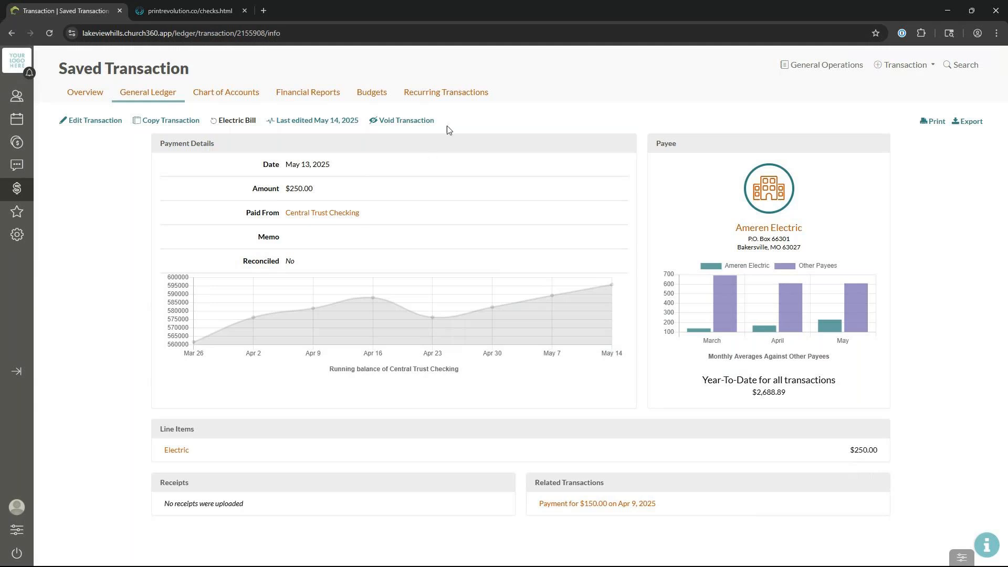
{"action": "left_click", "coordinate": [464, 100]}
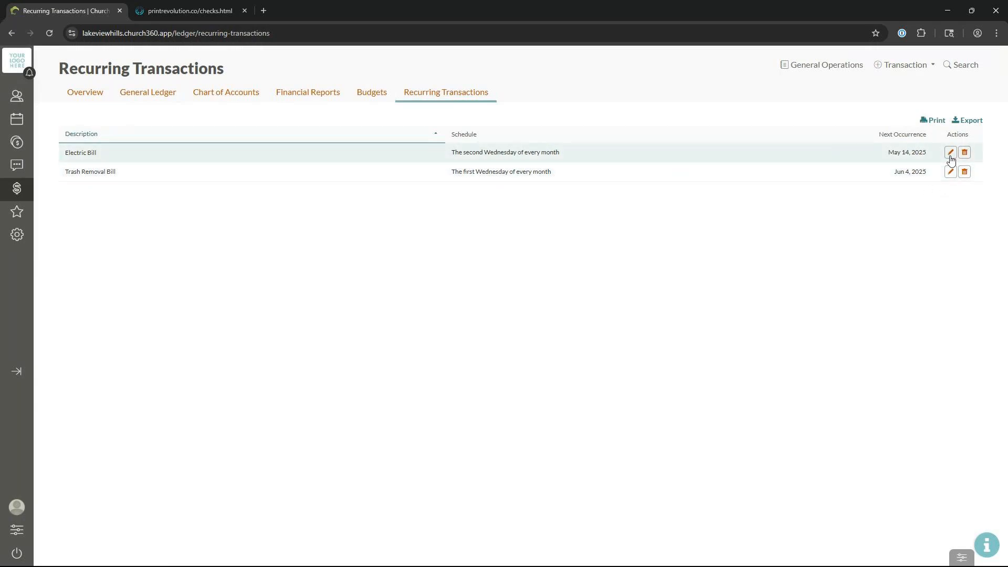
Step: Change the Trash Removal Bill recurring amount from 300 to 325 and save
{"action": "left_click", "coordinate": [950, 172]}
{"action": "left_click_drag", "start_coordinate": [471, 257], "coordinate": [504, 258]}
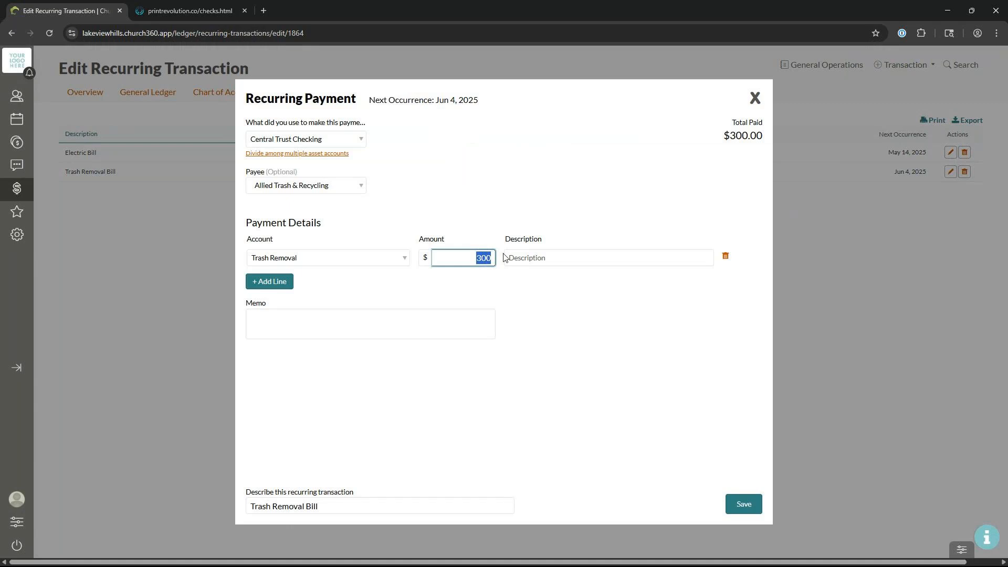
{"action": "type", "text": "325"}
{"action": "left_click", "coordinate": [737, 508]}
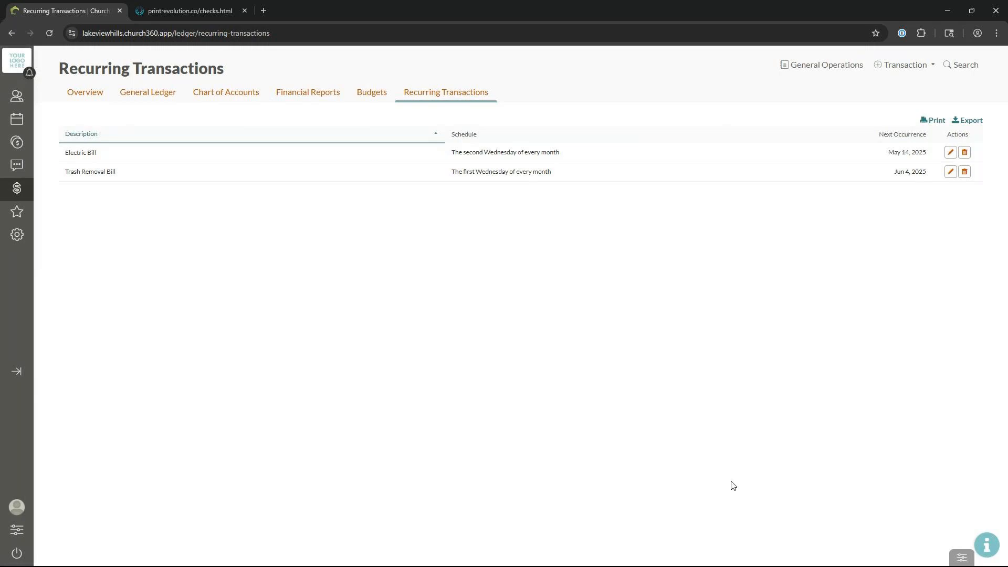
Step: In the PowerPoint slide show, advance to the Transfers slide and reveal both bullets
{"action": "key", "text": "alt+Tab"}
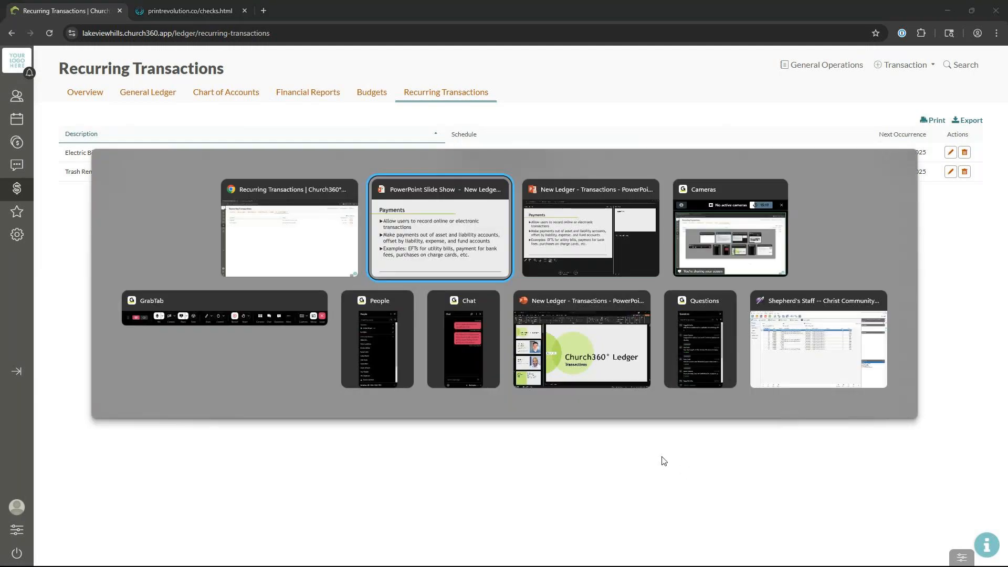
{"action": "key", "text": "Right"}
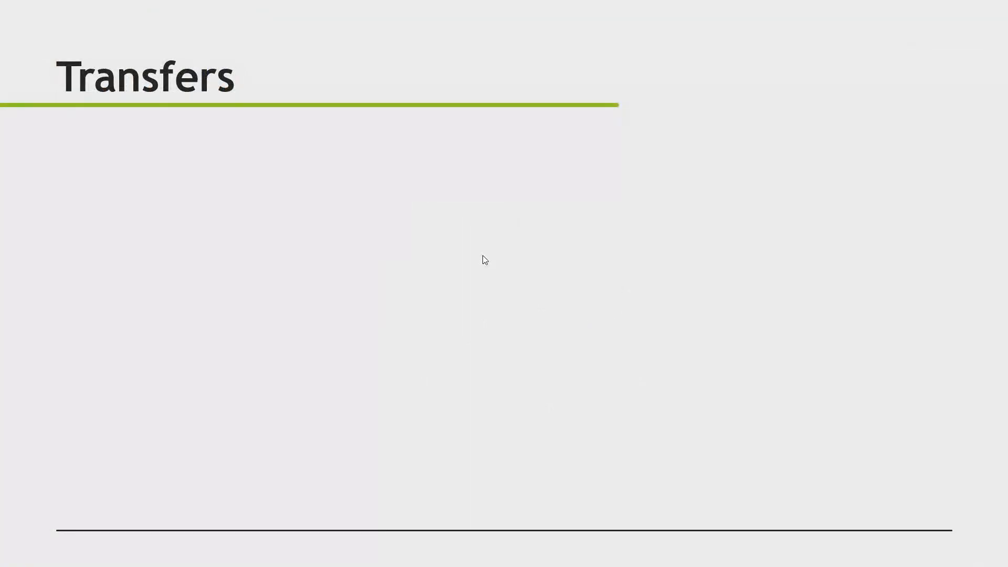
{"action": "key", "text": "Right"}
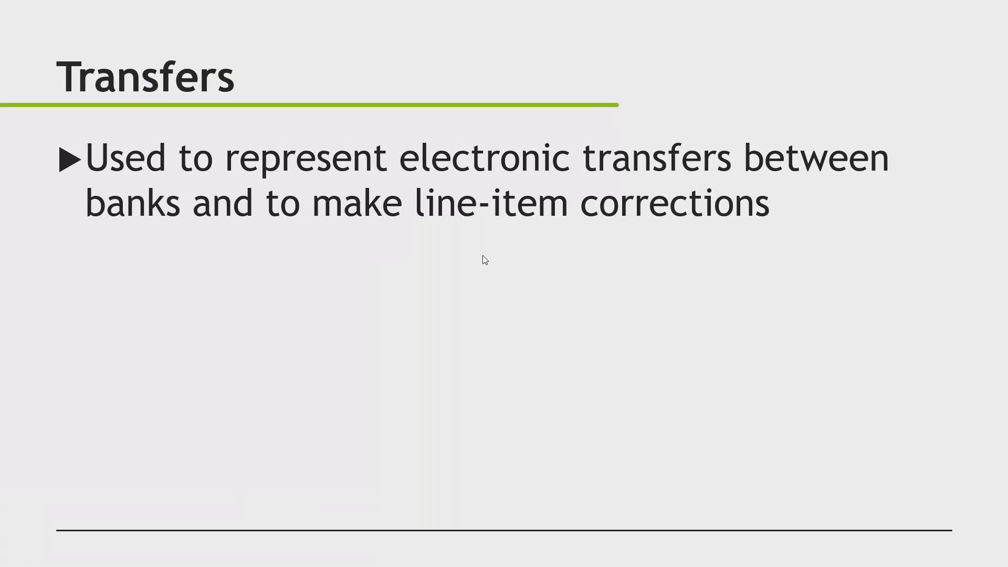
{"action": "key", "text": "Right"}
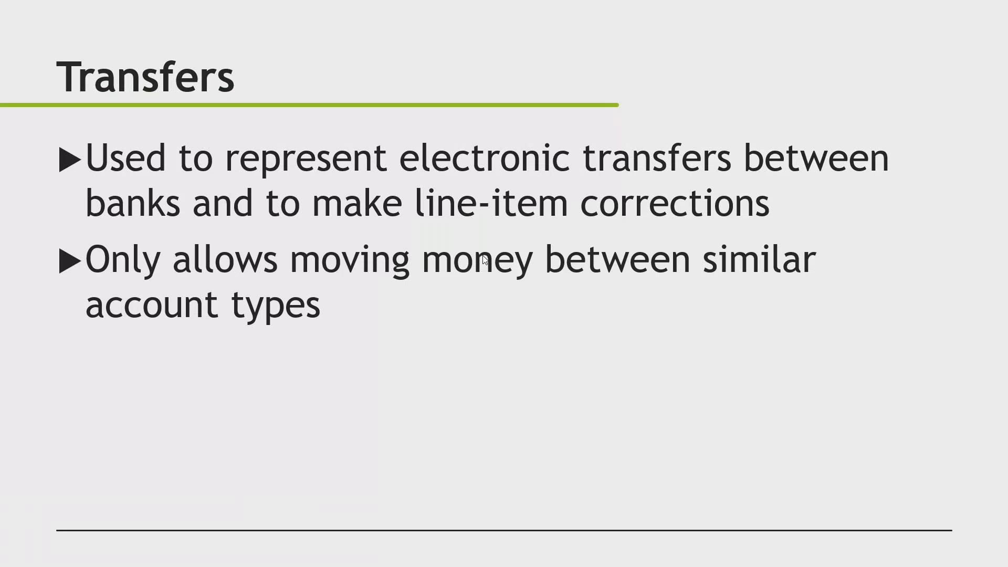
{"action": "key", "text": "alt+Tab"}
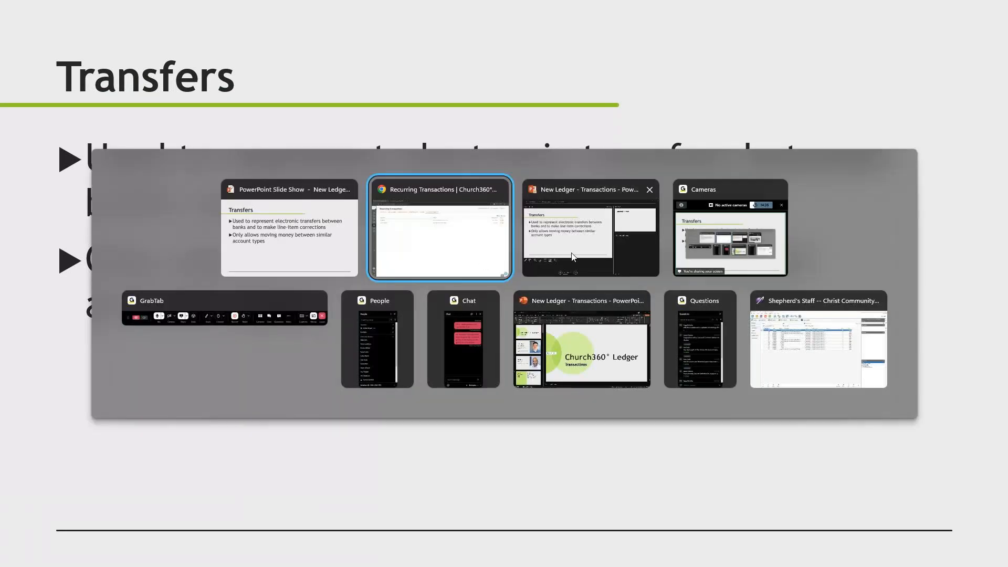
Step: Back on the ledger overview, start a transfer, discard it, and start a new one
{"action": "left_click", "coordinate": [486, 238]}
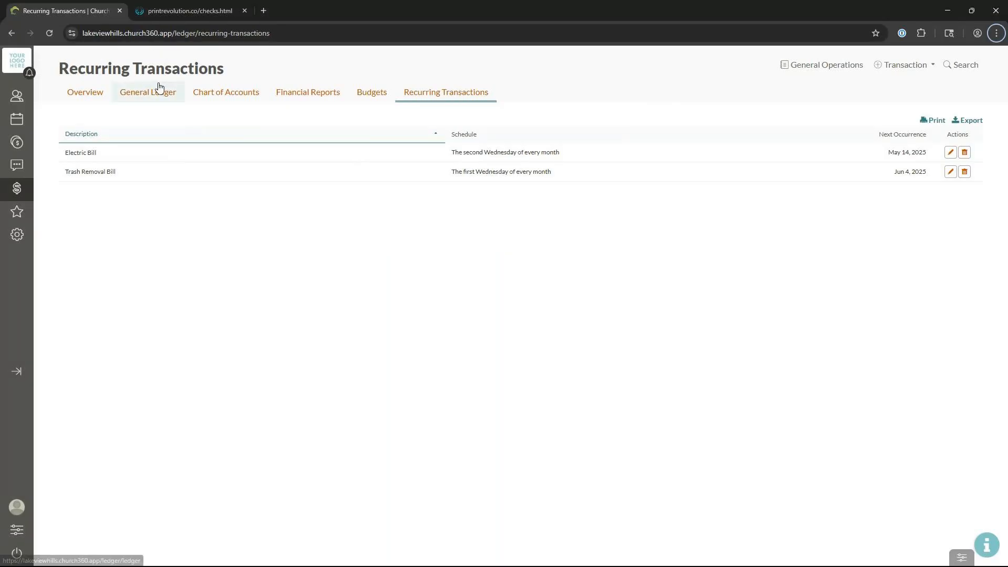
{"action": "left_click", "coordinate": [87, 93]}
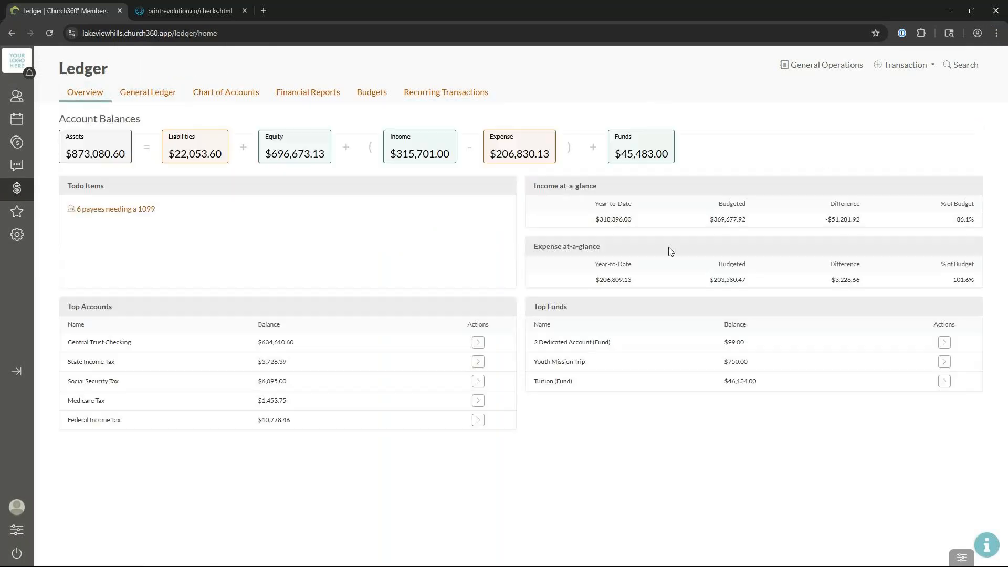
{"action": "left_click", "coordinate": [904, 65]}
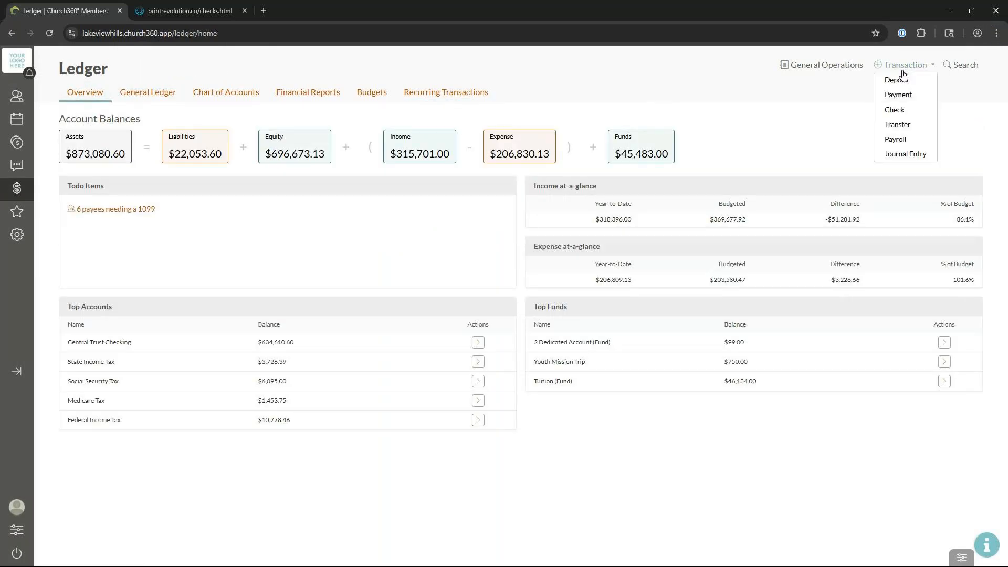
{"action": "left_click", "coordinate": [897, 132]}
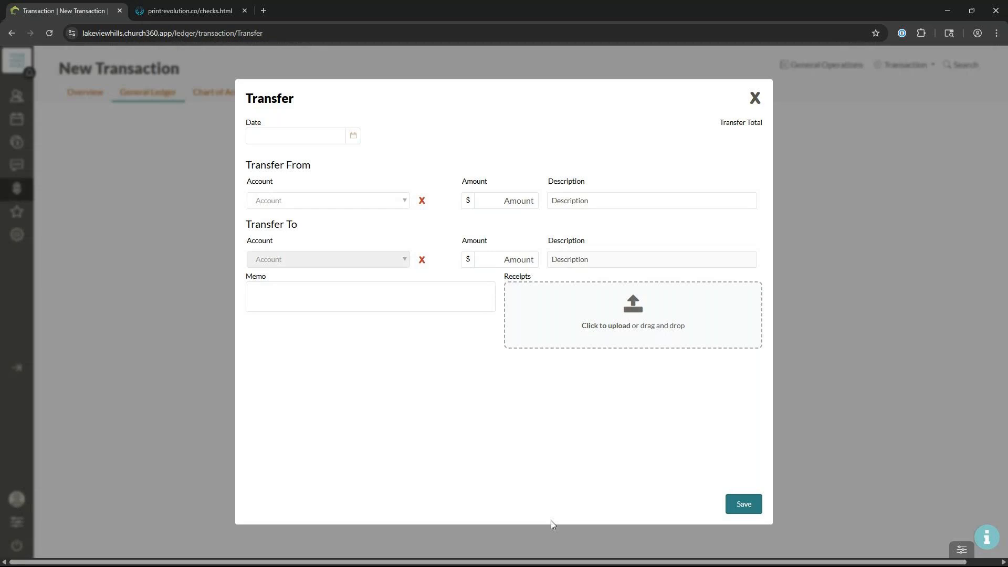
{"action": "left_click", "coordinate": [756, 98]}
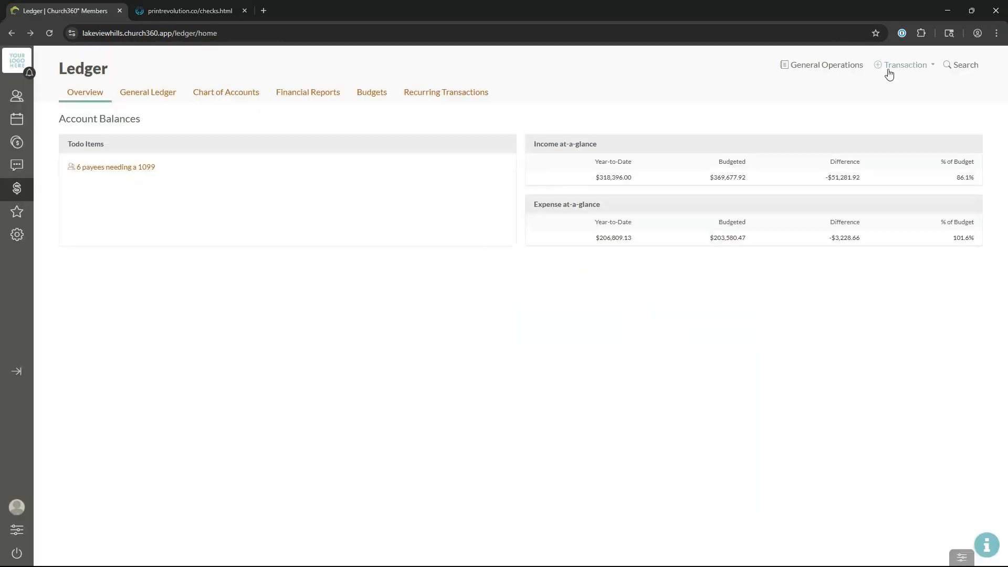
{"action": "left_click", "coordinate": [889, 74]}
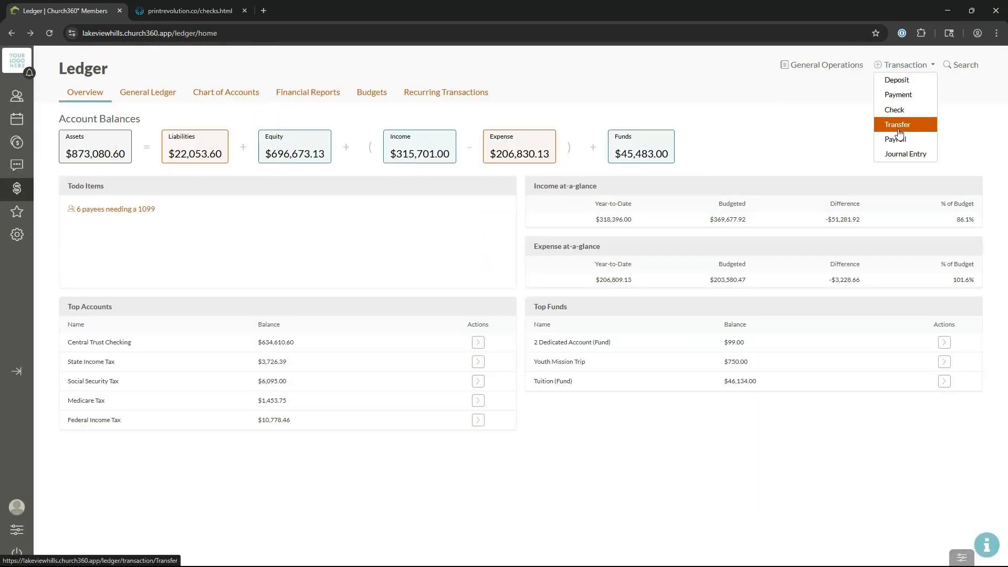
{"action": "left_click", "coordinate": [895, 123]}
Step: Date the asset transfer May 13, 2025 and take 1000 from Central Trust Savings
{"action": "left_click", "coordinate": [312, 145]}
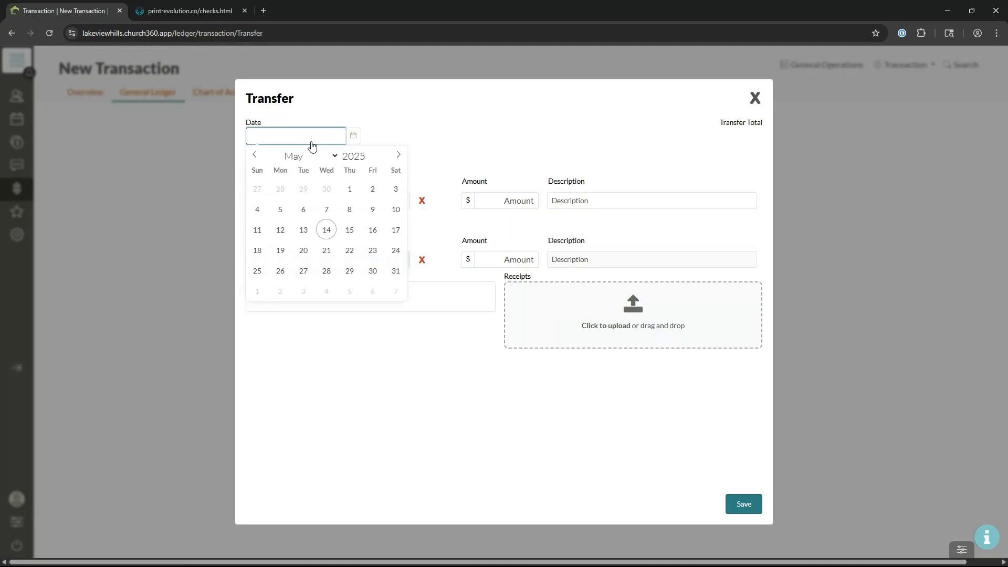
{"action": "left_click", "coordinate": [307, 230]}
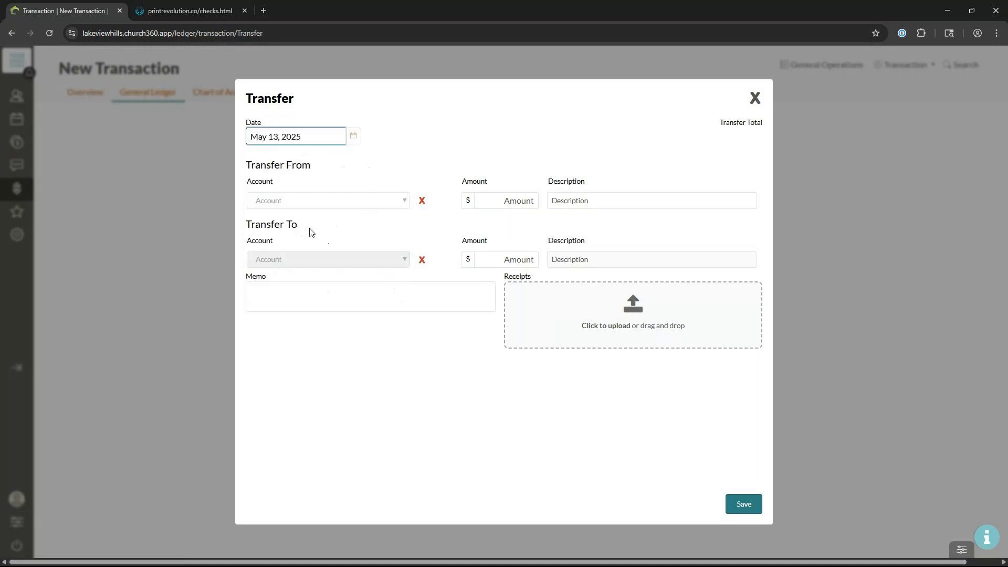
{"action": "left_click", "coordinate": [441, 169]}
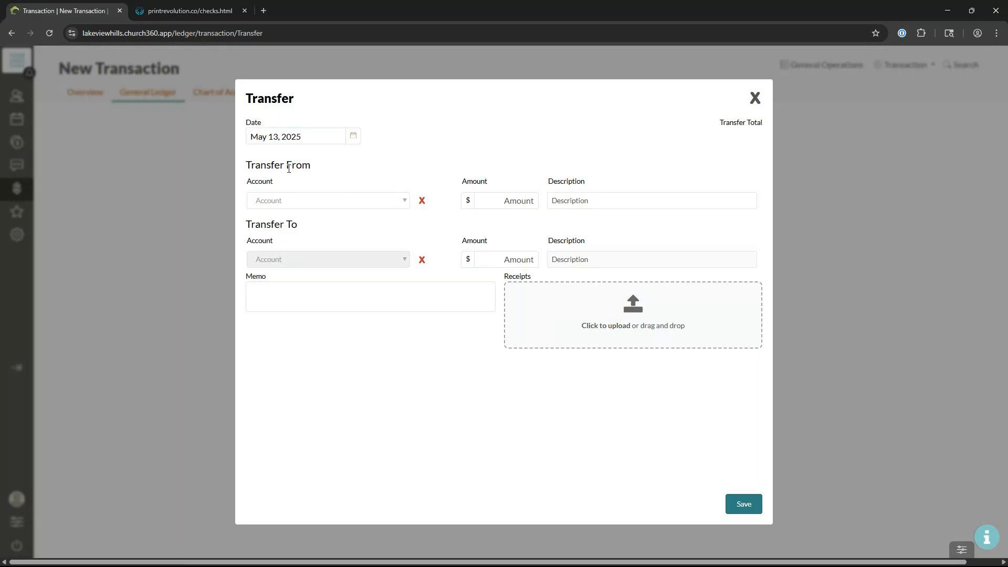
{"action": "left_click", "coordinate": [332, 204]}
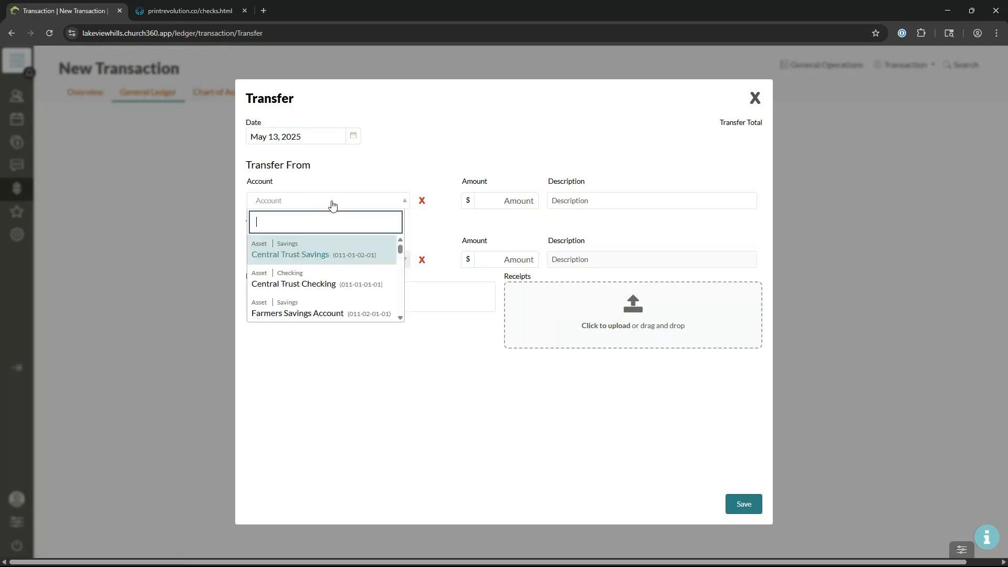
{"action": "left_click", "coordinate": [342, 256]}
{"action": "left_click", "coordinate": [491, 203]}
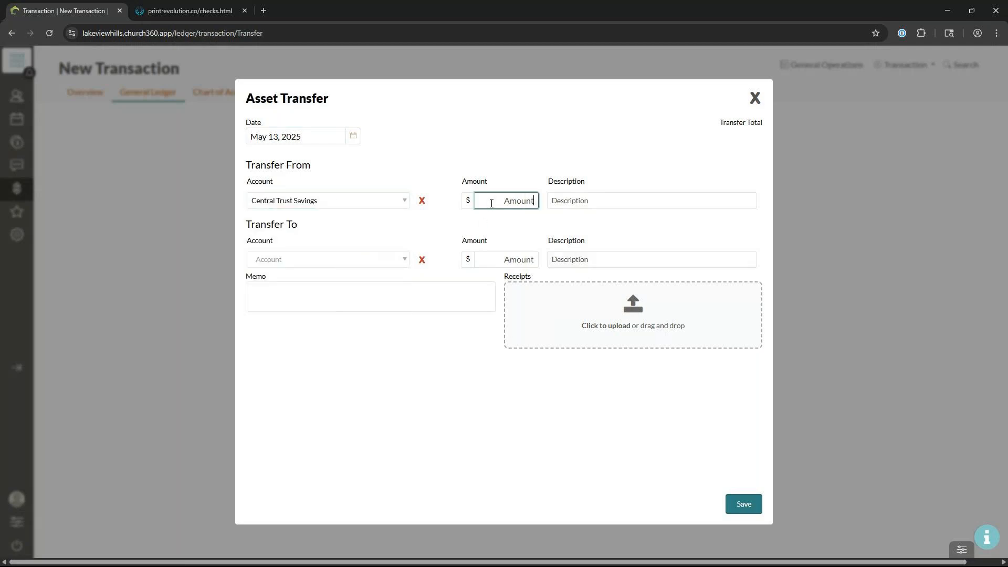
{"action": "type", "text": "1000"}
Step: Choose Central Trust Checking as the account receiving the transfer
{"action": "left_click", "coordinate": [340, 265]}
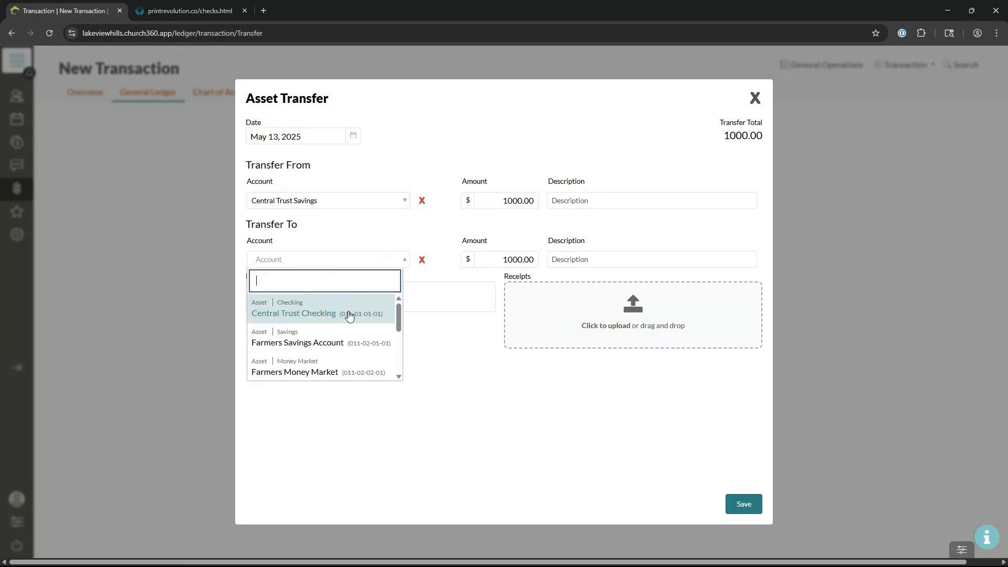
{"action": "left_click", "coordinate": [376, 234]}
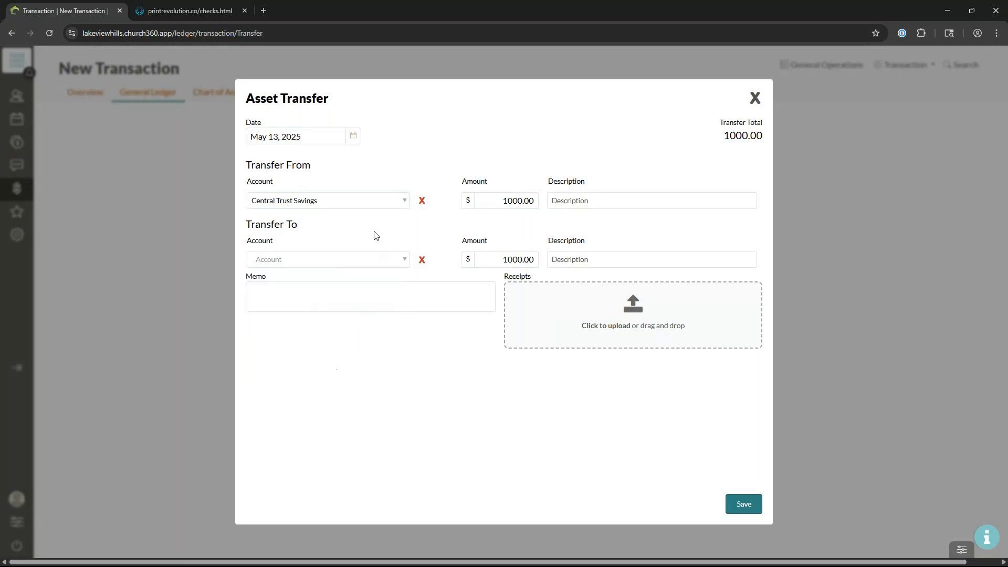
{"action": "left_click", "coordinate": [292, 206]}
{"action": "left_click", "coordinate": [293, 206]}
{"action": "left_click", "coordinate": [329, 260]}
{"action": "scroll", "coordinate": [356, 351], "scroll_direction": "down", "scroll_amount": 2}
{"action": "scroll", "coordinate": [345, 370], "scroll_direction": "up", "scroll_amount": 2}
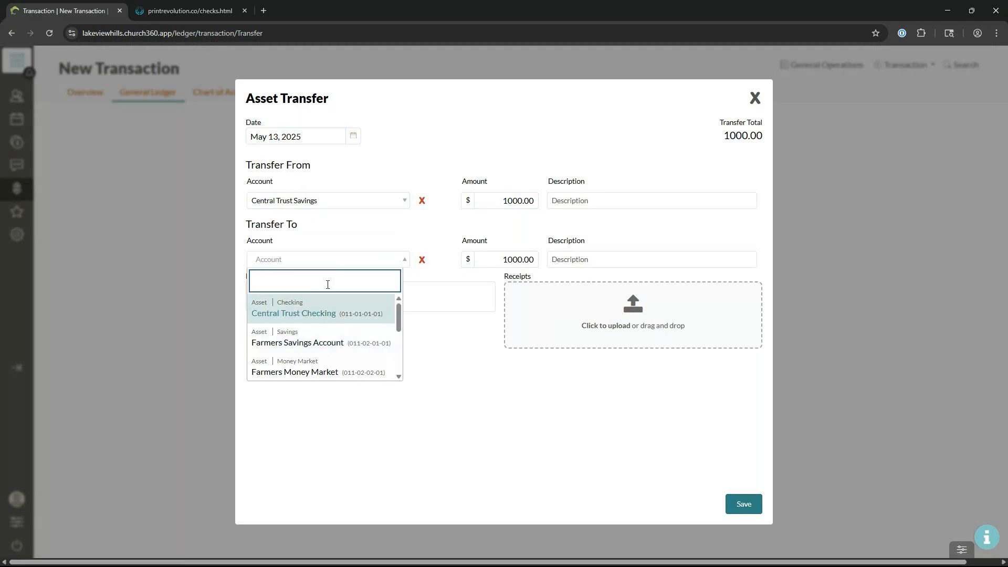
{"action": "left_click", "coordinate": [337, 315]}
Step: Pass through the description and memo fields and save the asset transfer
{"action": "left_click", "coordinate": [591, 199]}
{"action": "left_click", "coordinate": [590, 257]}
{"action": "left_click", "coordinate": [390, 293]}
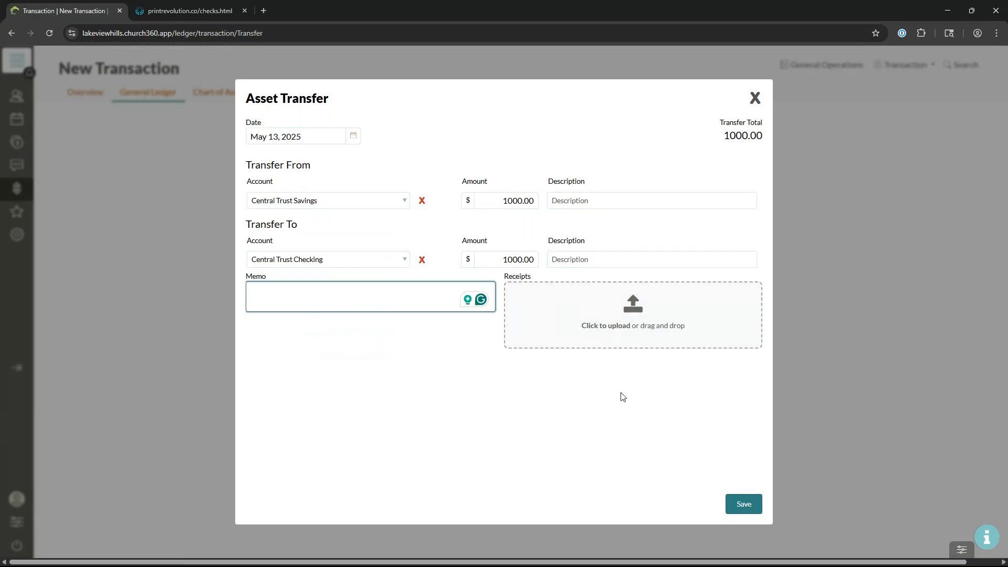
{"action": "left_click", "coordinate": [735, 504]}
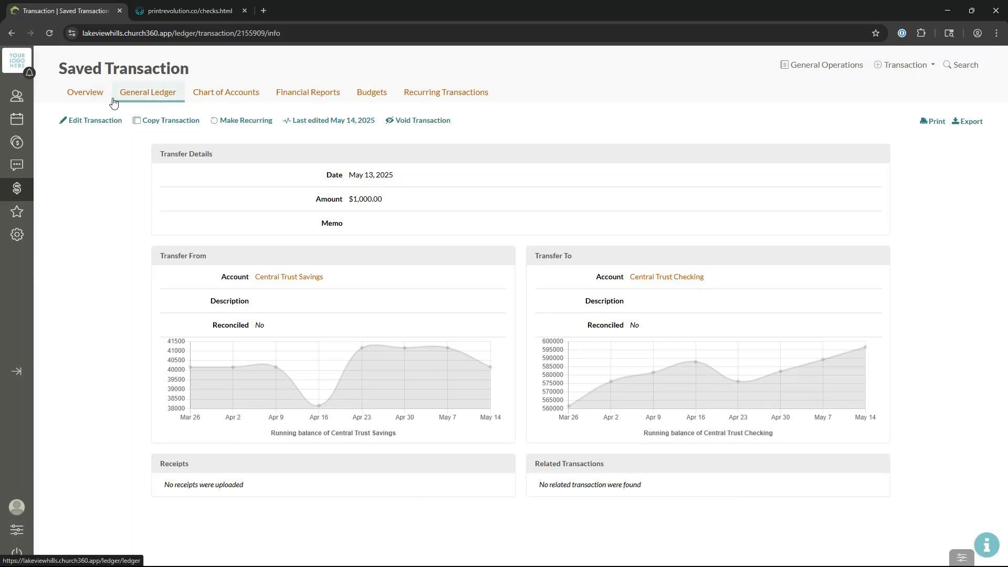
Step: From the ledger Overview, start a new Transfer transaction
{"action": "left_click", "coordinate": [95, 98]}
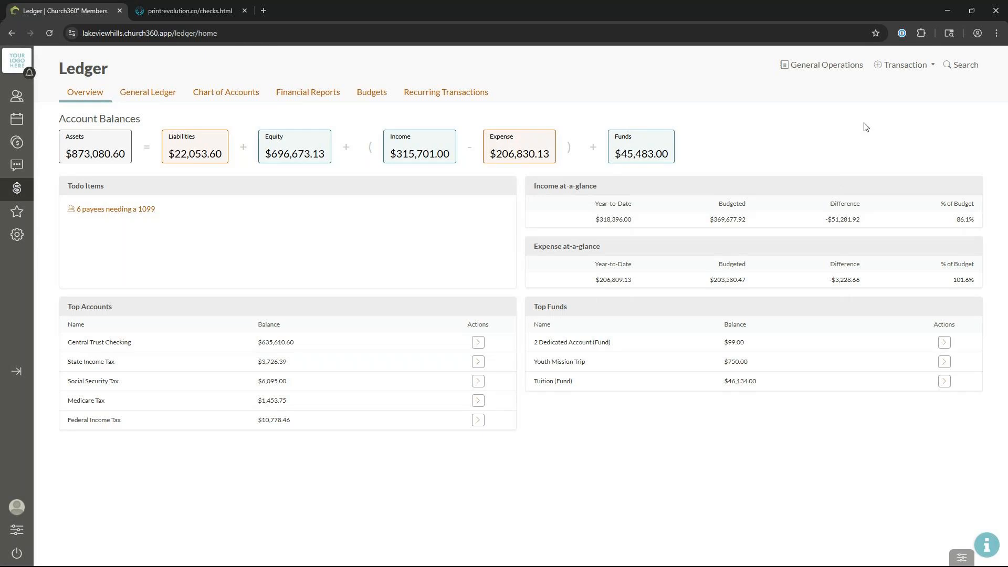
{"action": "left_click", "coordinate": [903, 70]}
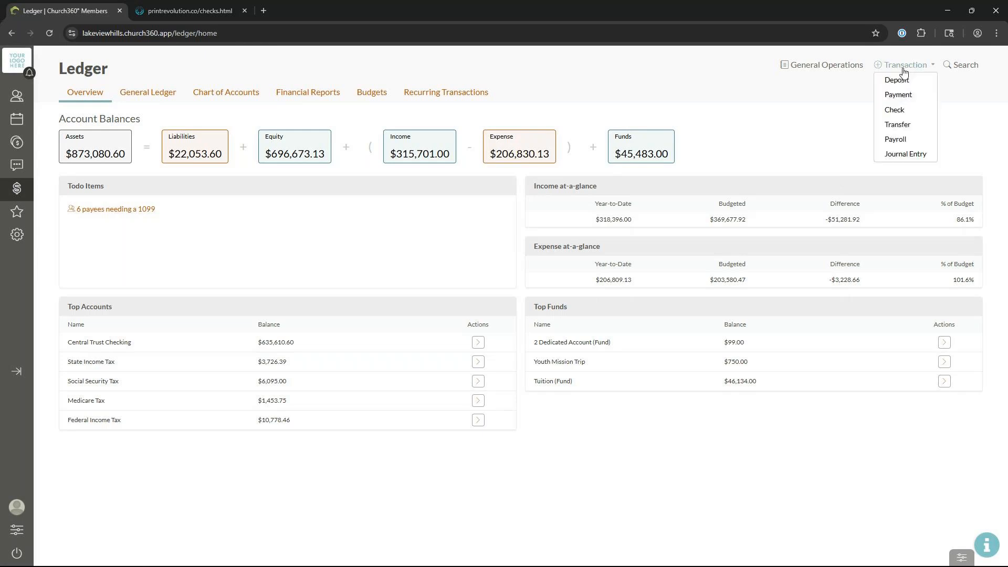
{"action": "left_click", "coordinate": [899, 126]}
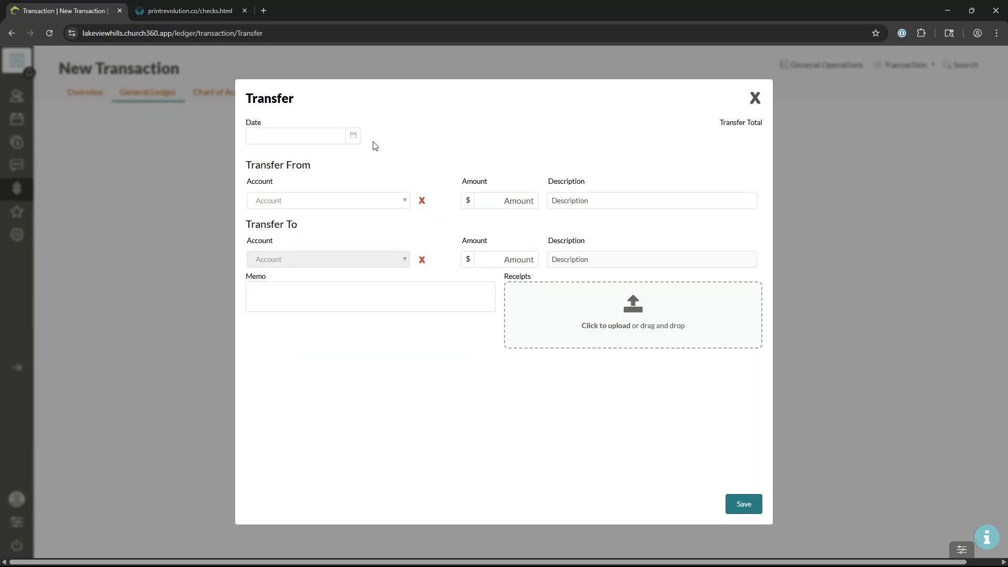
Step: Date the transfer May 1, 2025 and take 2500 from Book Equity
{"action": "left_click", "coordinate": [355, 136]}
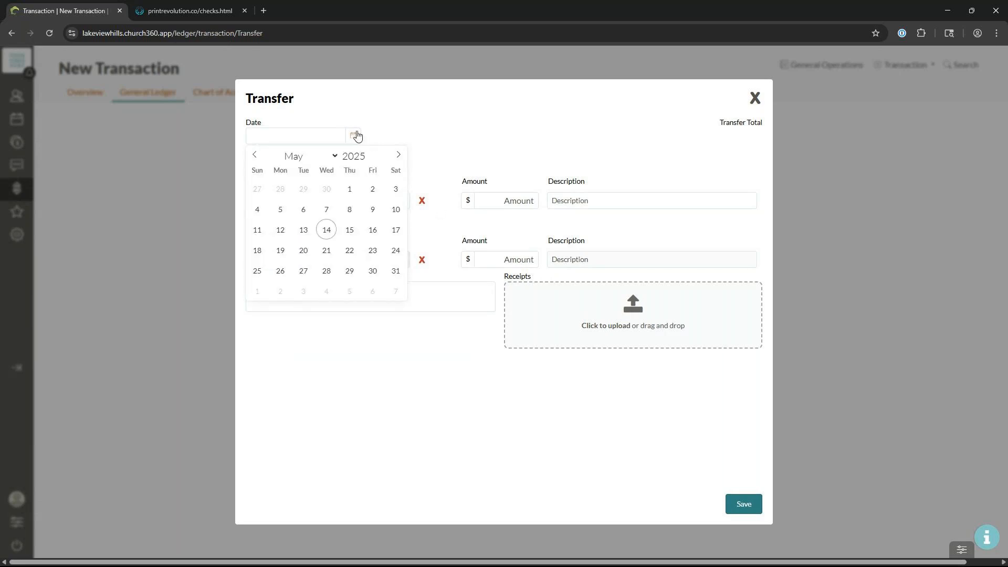
{"action": "left_click", "coordinate": [350, 189]}
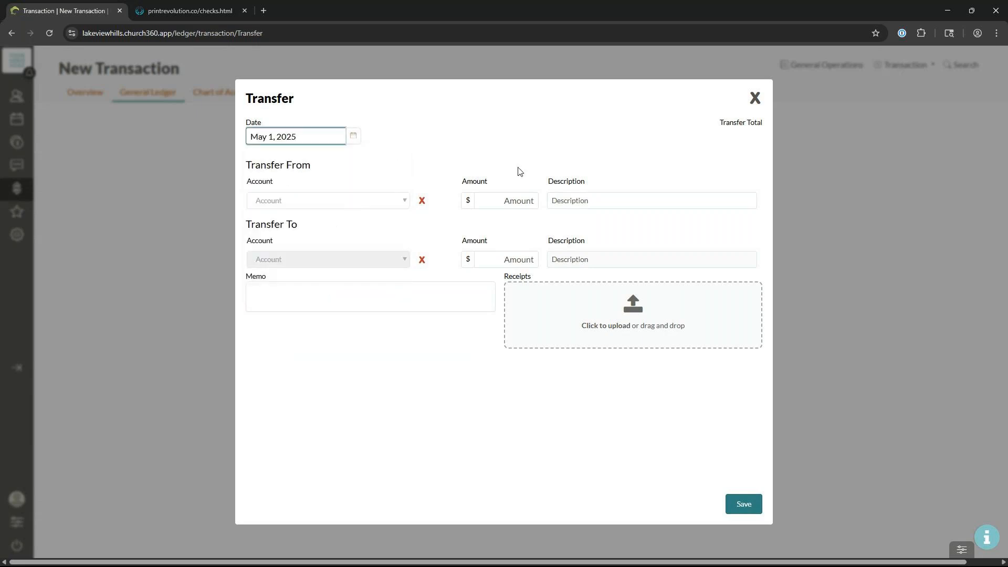
{"action": "left_click", "coordinate": [377, 211]}
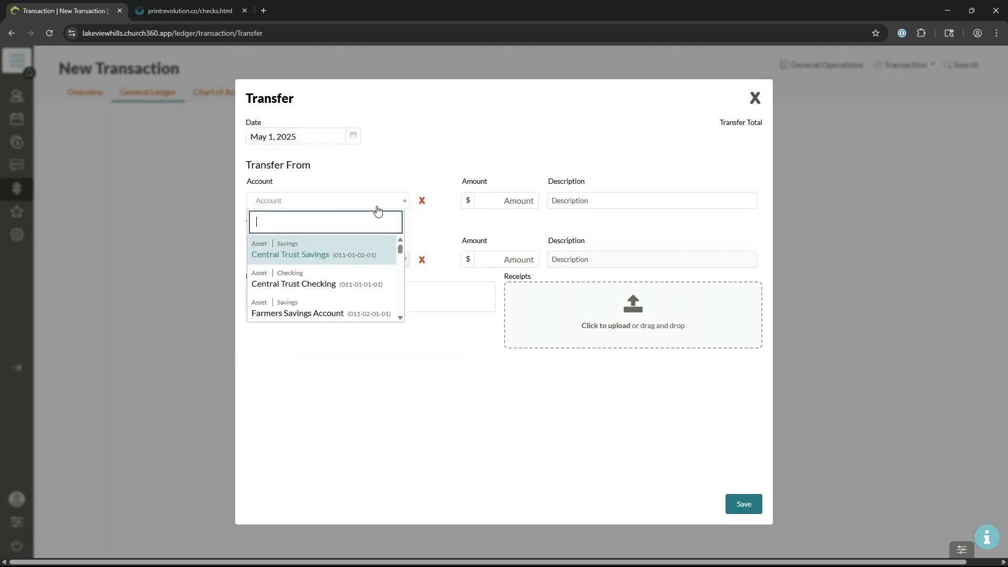
{"action": "type", "text": "book"}
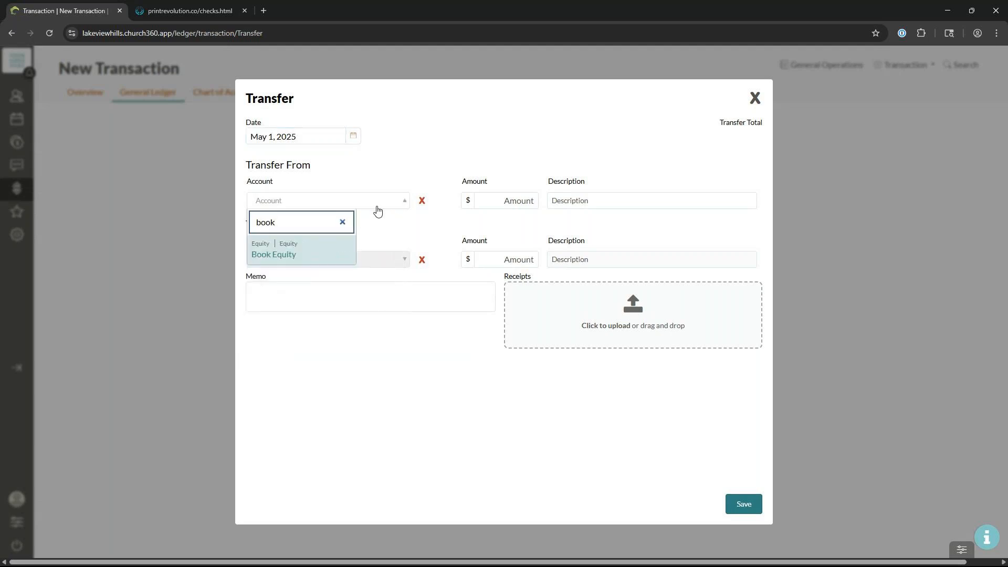
{"action": "left_click", "coordinate": [341, 252]}
{"action": "left_click", "coordinate": [521, 204]}
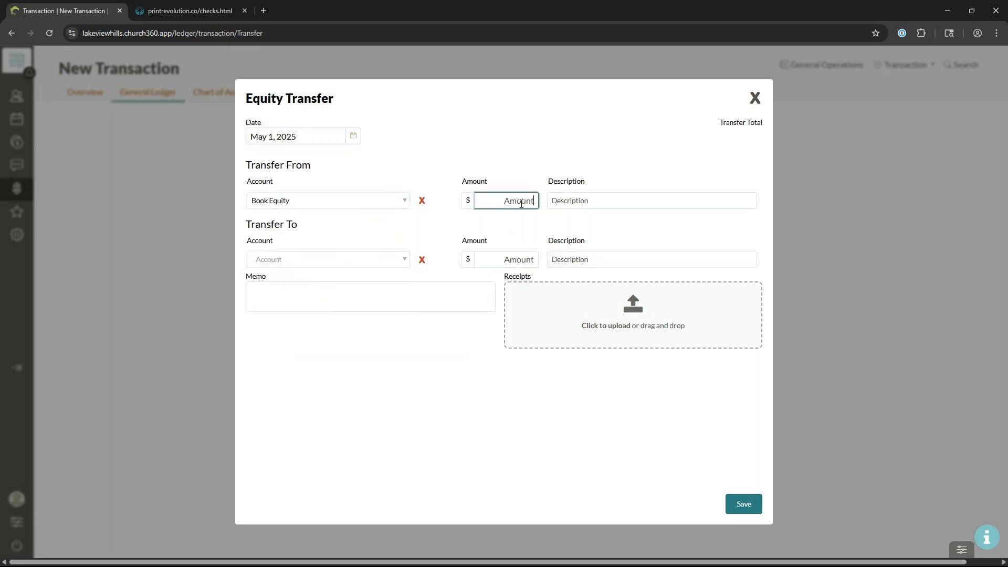
{"action": "type", "text": "2500"}
Step: Send the 2500 to Child Care Ministry (Equity) and save the equity transfer
{"action": "left_click", "coordinate": [342, 267]}
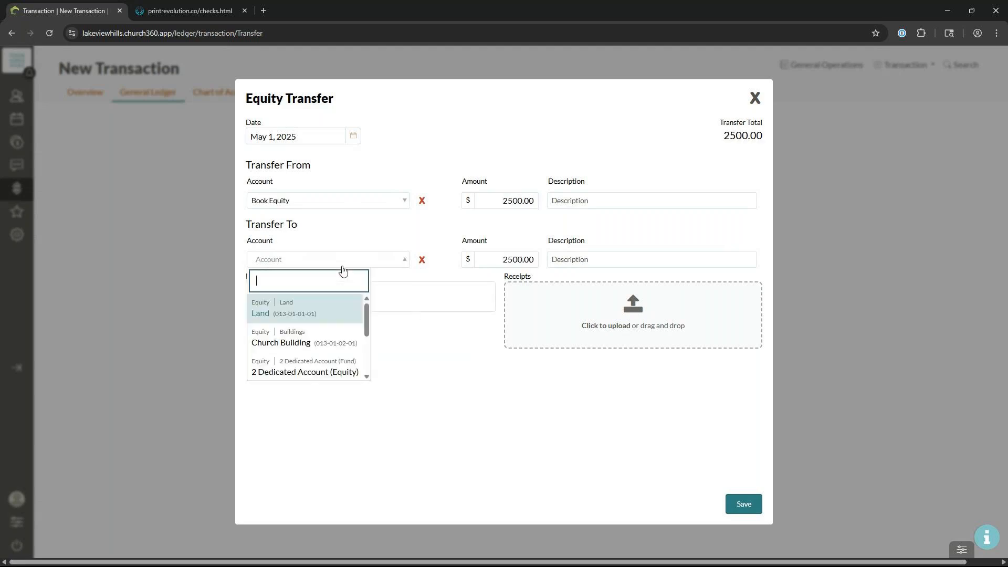
{"action": "type", "text": "child"}
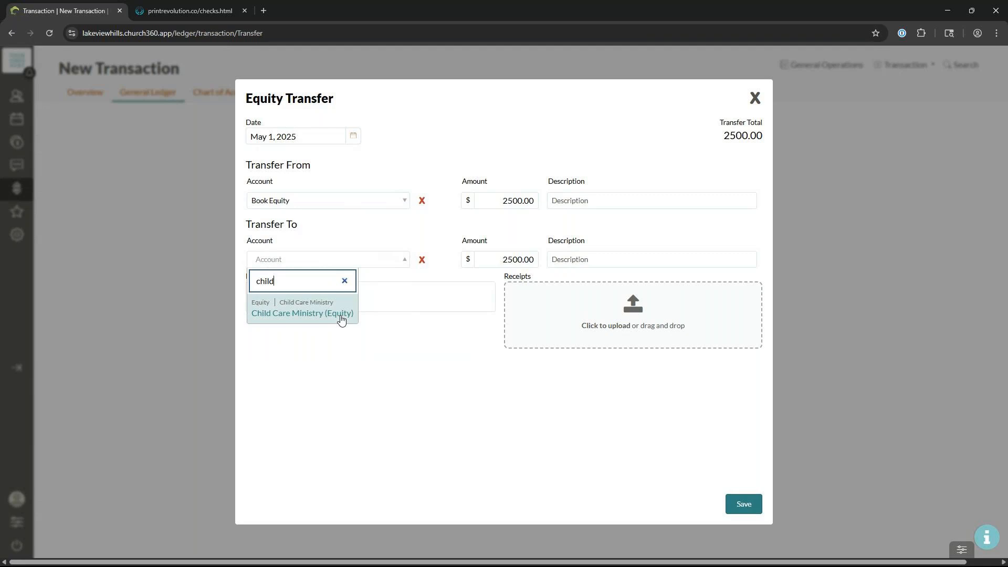
{"action": "left_click", "coordinate": [341, 313]}
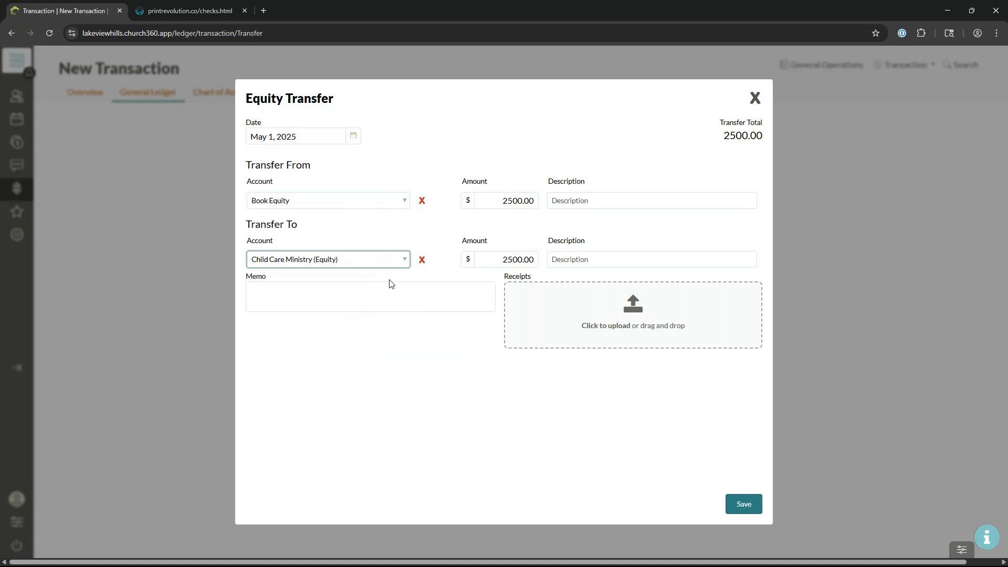
{"action": "left_click", "coordinate": [756, 508]}
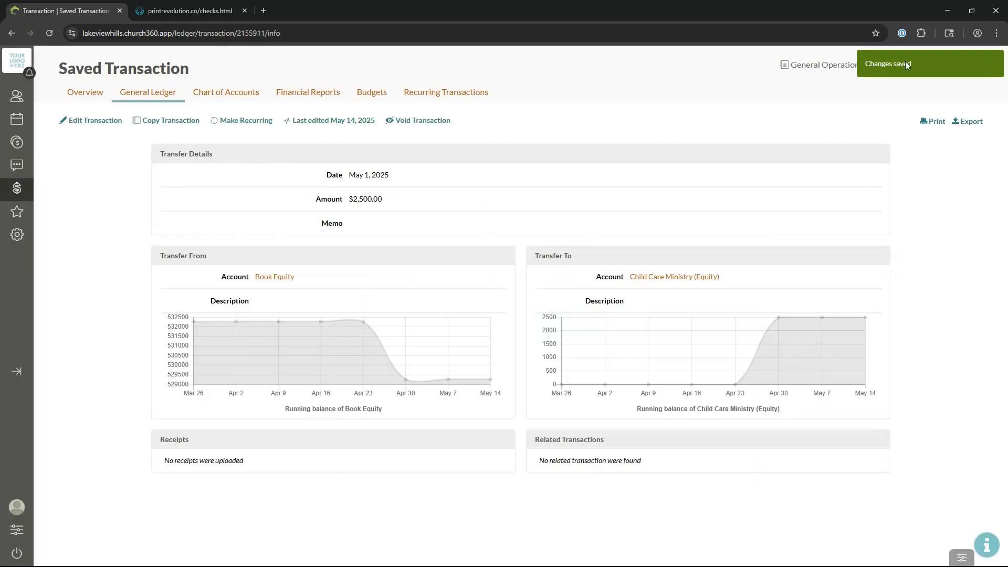
{"action": "left_click", "coordinate": [240, 95]}
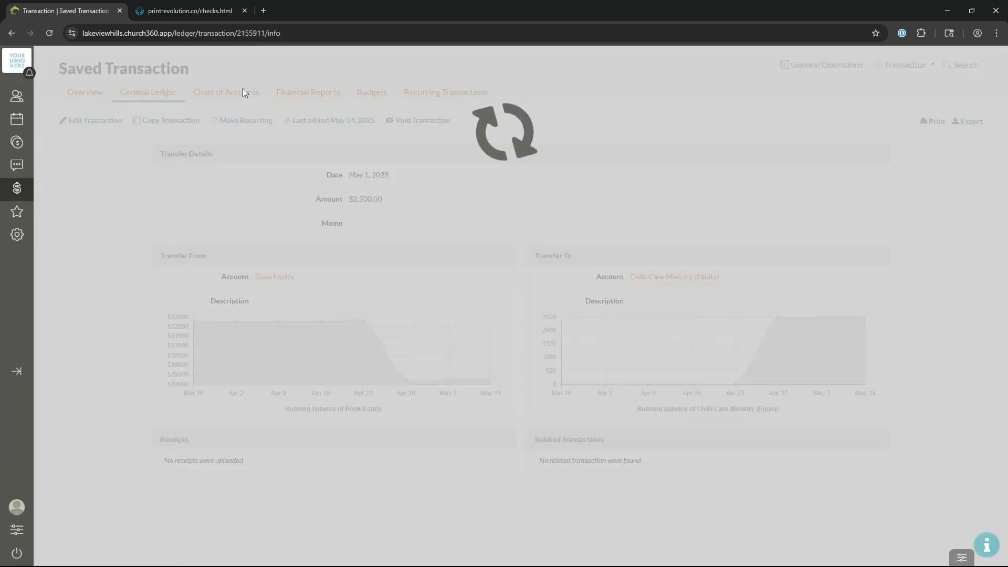
Step: Scroll the Chart of Accounts down to the Funds section and back to the top
{"action": "scroll", "coordinate": [878, 87], "scroll_direction": "down", "scroll_amount": 4}
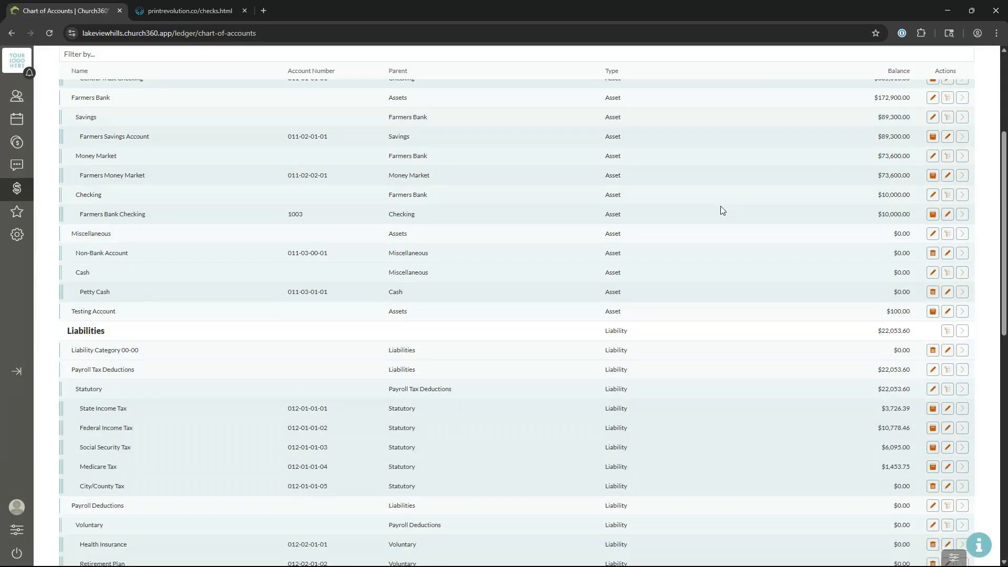
{"action": "scroll", "coordinate": [722, 210], "scroll_direction": "down", "scroll_amount": 10}
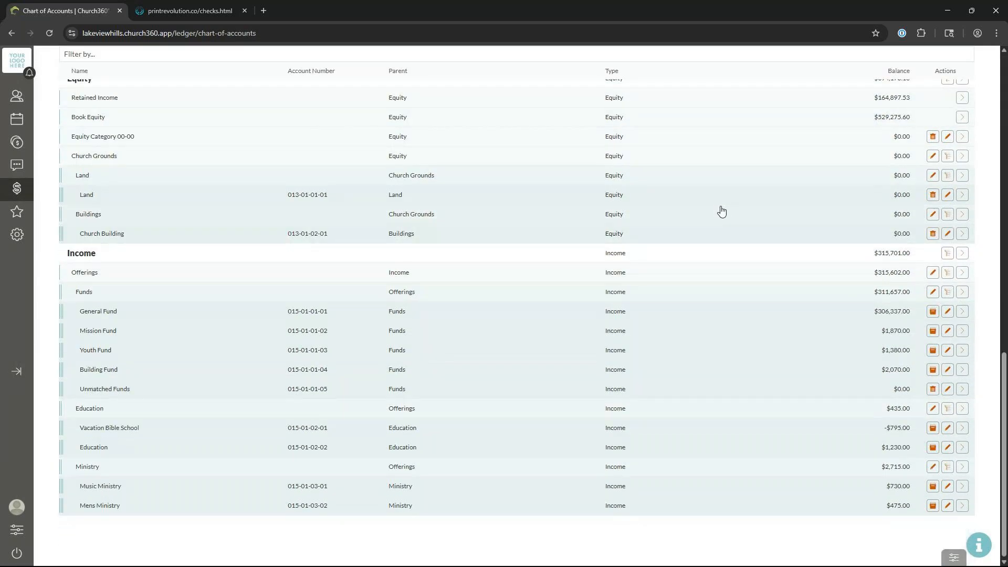
{"action": "scroll", "coordinate": [588, 272], "scroll_direction": "down", "scroll_amount": 6}
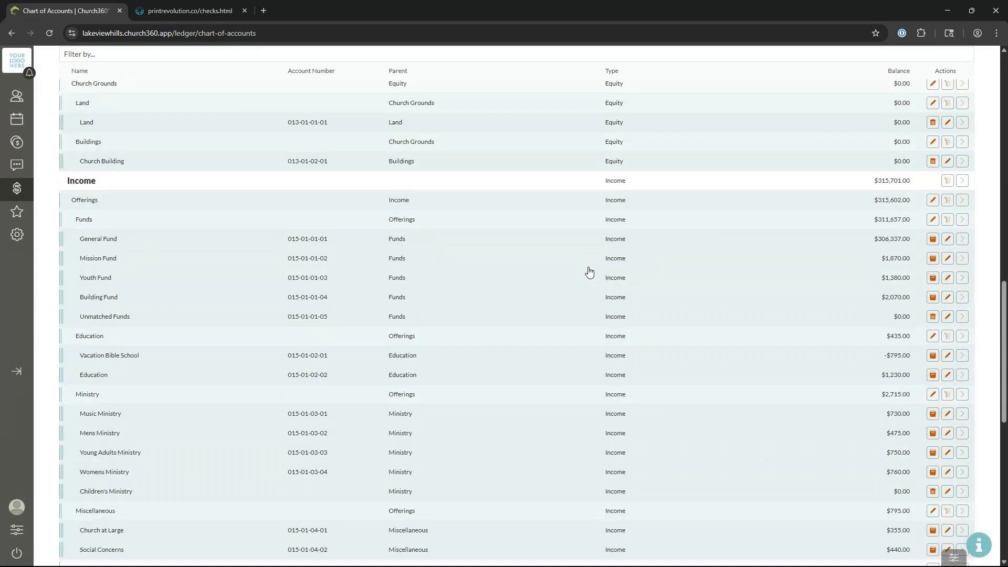
{"action": "scroll", "coordinate": [589, 272], "scroll_direction": "down", "scroll_amount": 4}
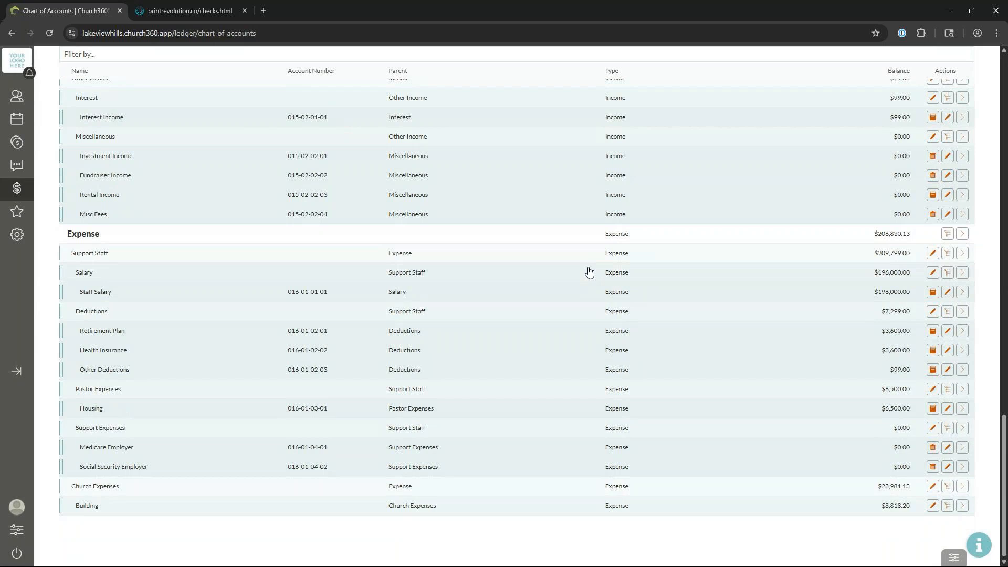
{"action": "scroll", "coordinate": [589, 272], "scroll_direction": "down", "scroll_amount": 10}
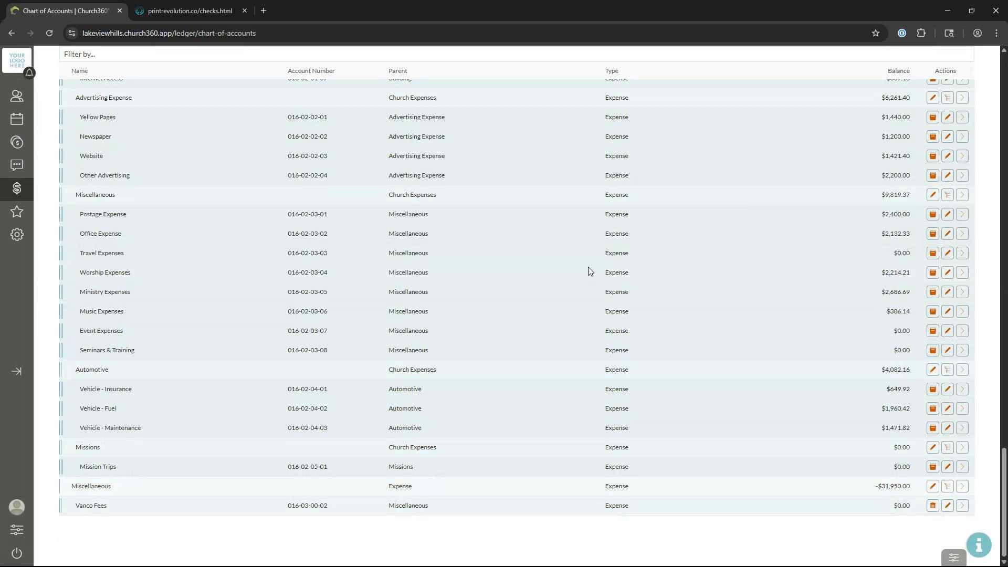
{"action": "scroll", "coordinate": [522, 294], "scroll_direction": "down", "scroll_amount": 10}
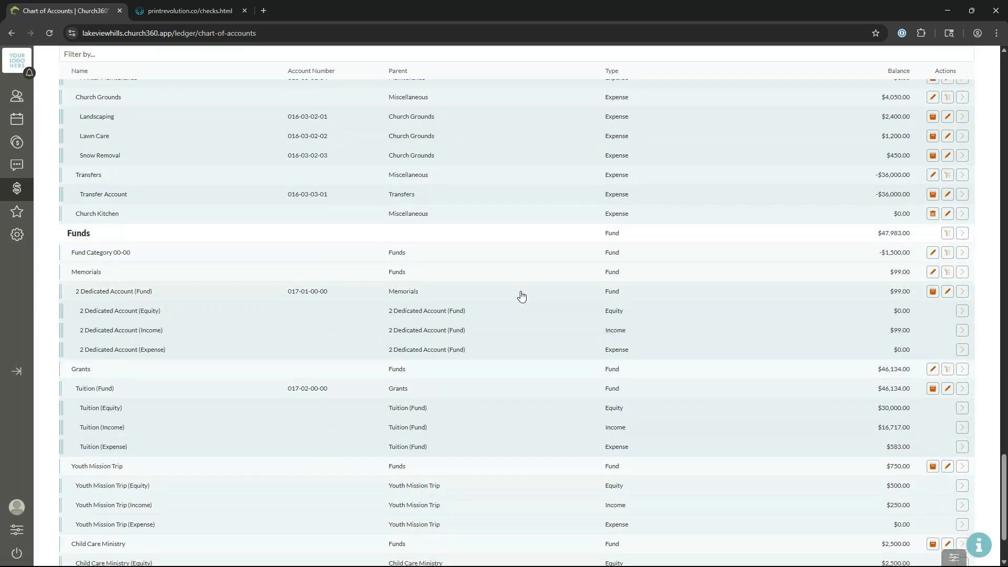
{"action": "scroll", "coordinate": [521, 295], "scroll_direction": "down", "scroll_amount": 3}
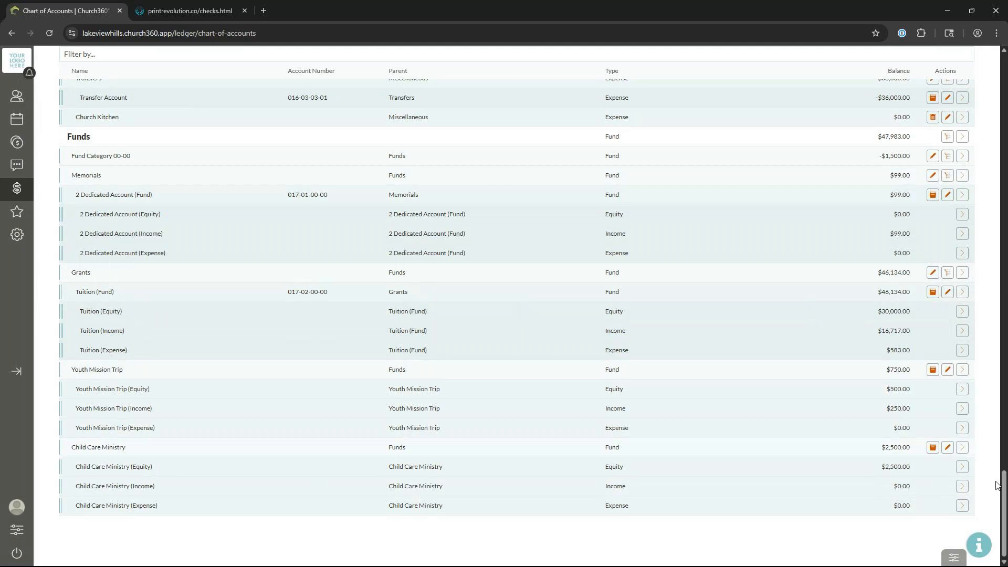
{"action": "left_click_drag", "start_coordinate": [1003, 491], "coordinate": [951, 59]}
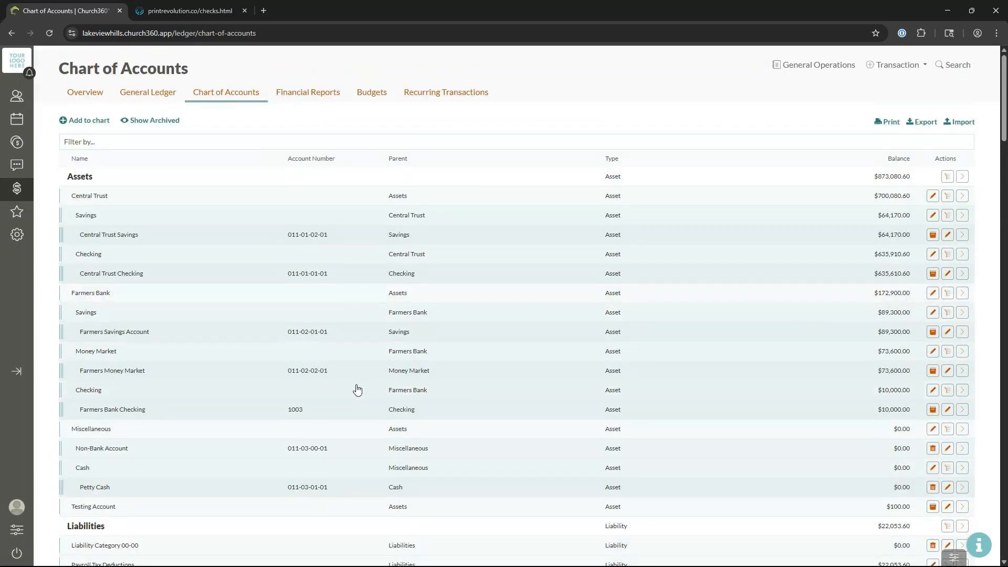
{"action": "key", "text": "alt+Tab"}
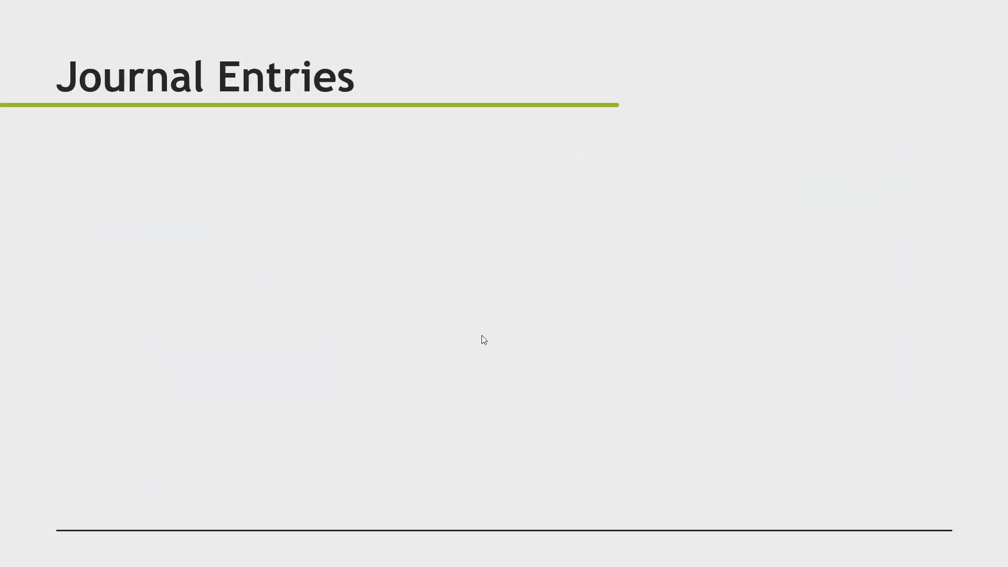
Step: Reveal the Journal Entries bullet on balance corrections, interest earned and bank fees
{"action": "left_click", "coordinate": [482, 336]}
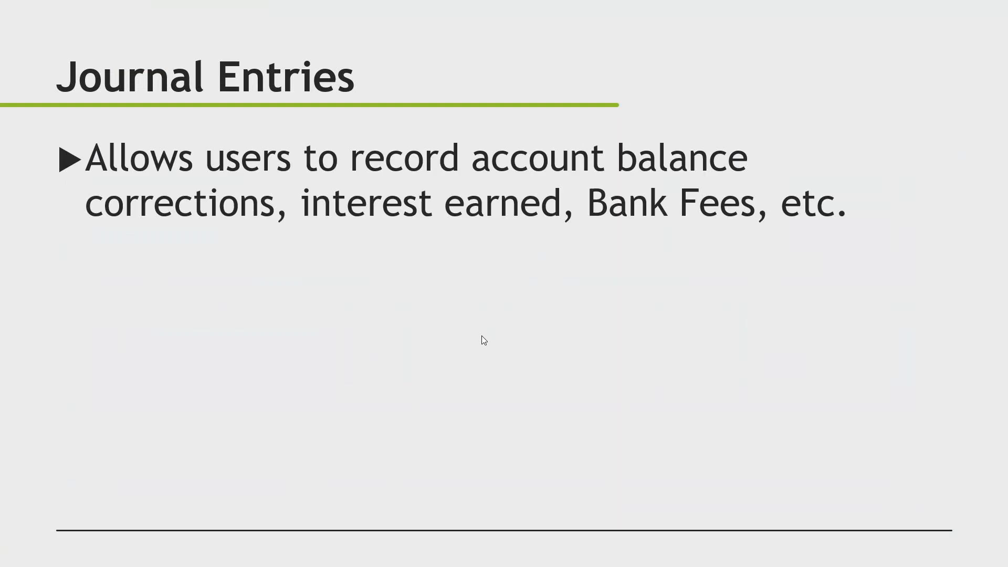